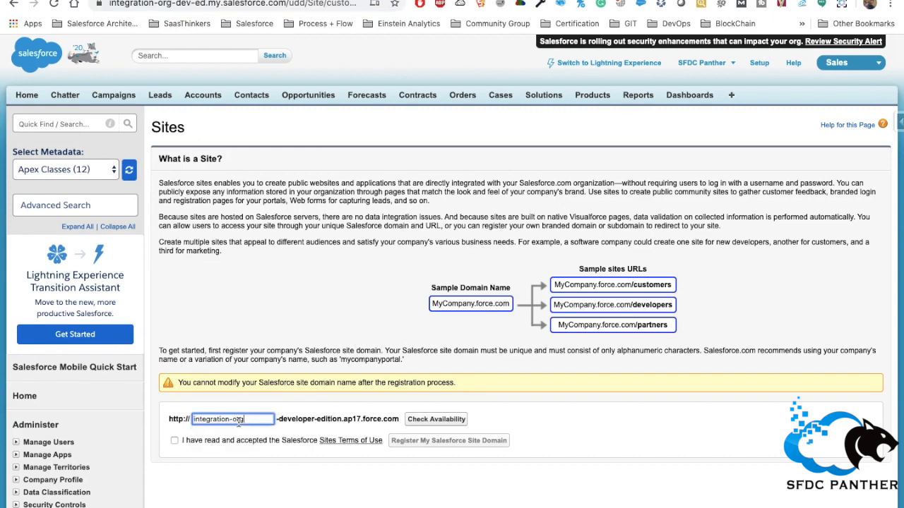
- Check the availability of the site domain integration-org, accept the Sites Terms of Use and register the domain
left_click(430, 423)
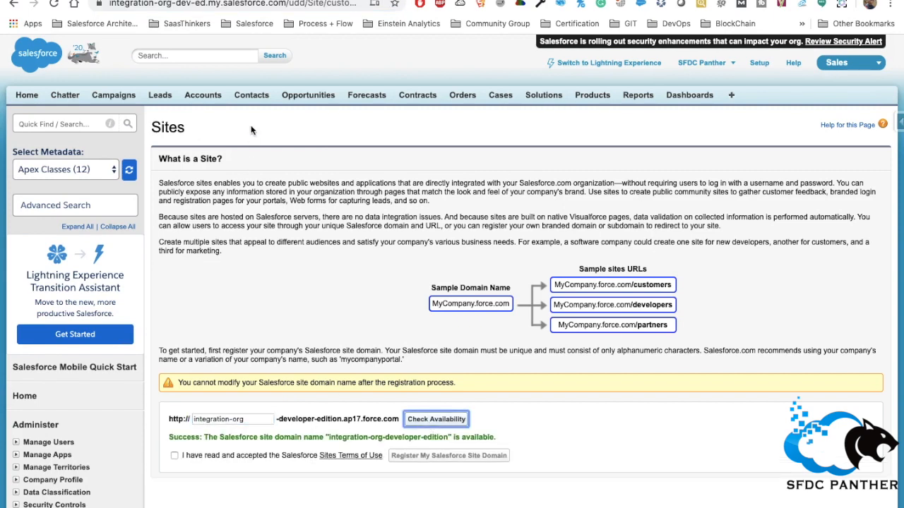
left_click(175, 456)
left_click(445, 457)
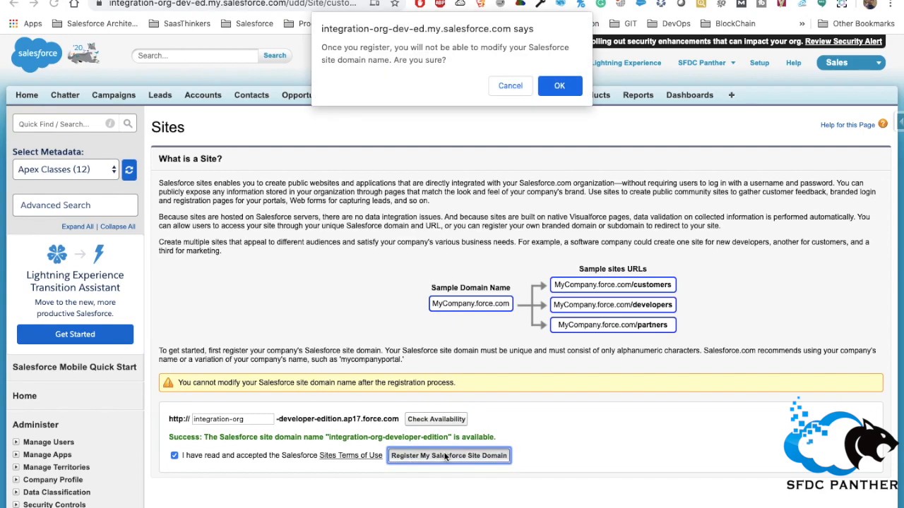
left_click(566, 80)
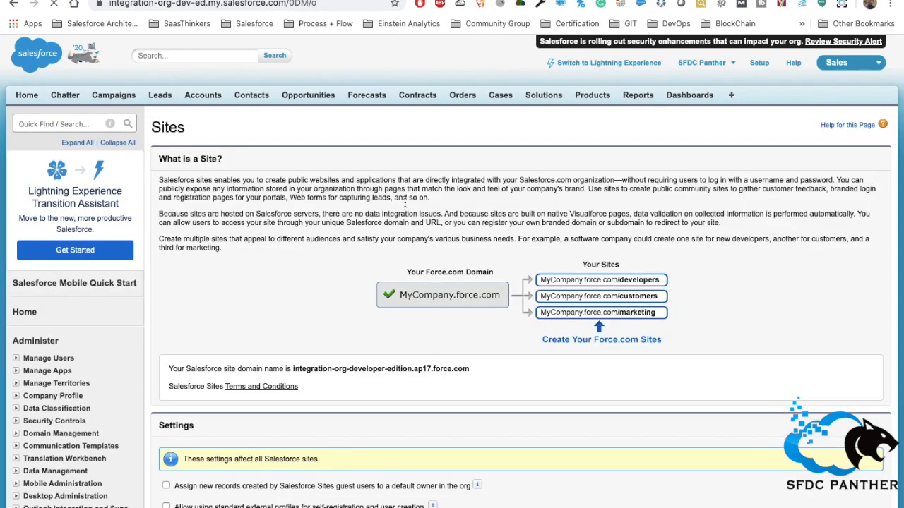
- Start a new Salesforce site with Sfdcpanther as its label and name
scroll(395, 318, "down", 3)
left_click(401, 462)
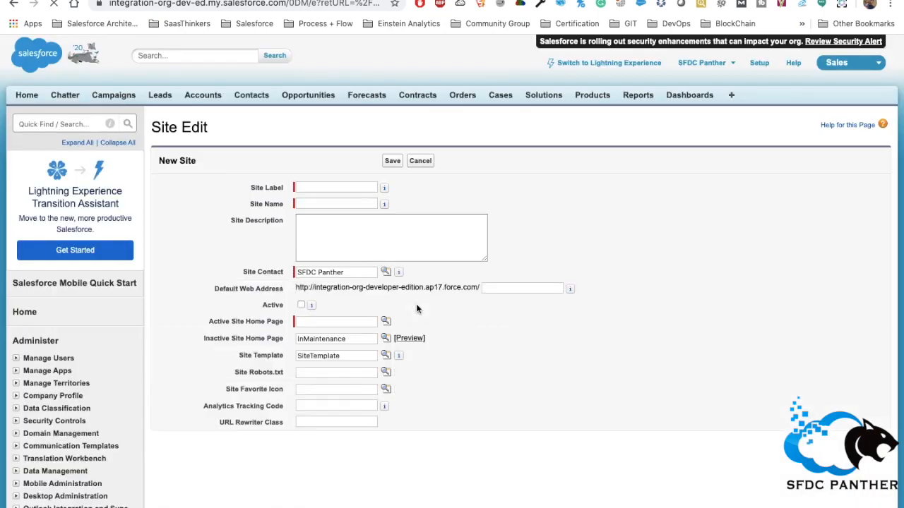
left_click(320, 186)
type("Sfccpanther")
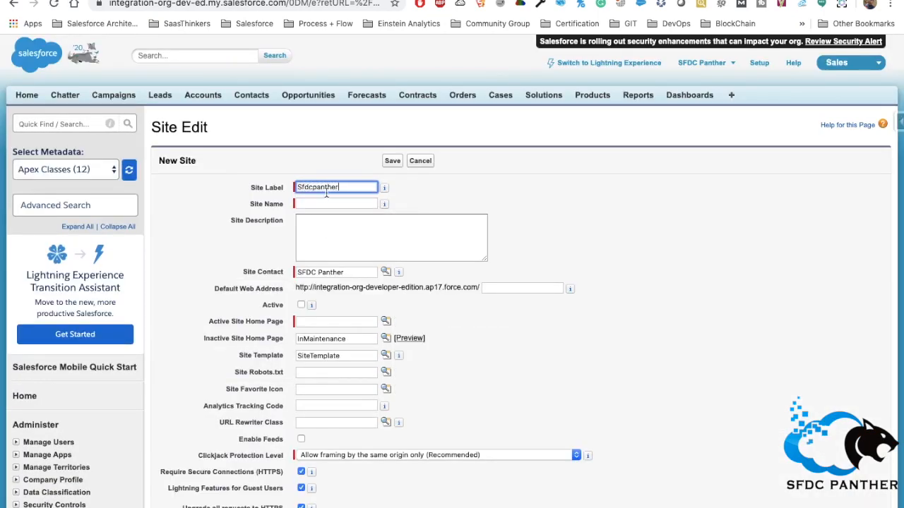
left_click(454, 218)
scroll(454, 218, "down", 1)
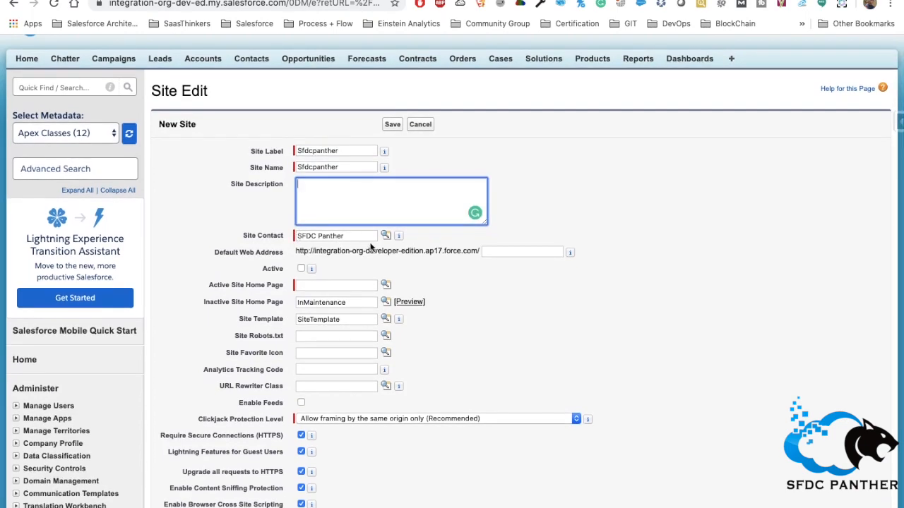
- Make the new site active with BandwidthExceeded as its active home page and save it
left_click(301, 269)
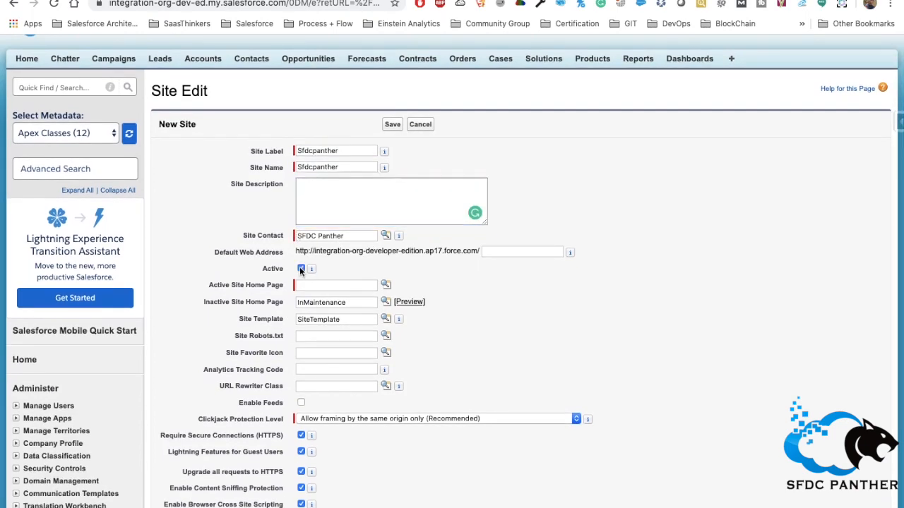
left_click(385, 284)
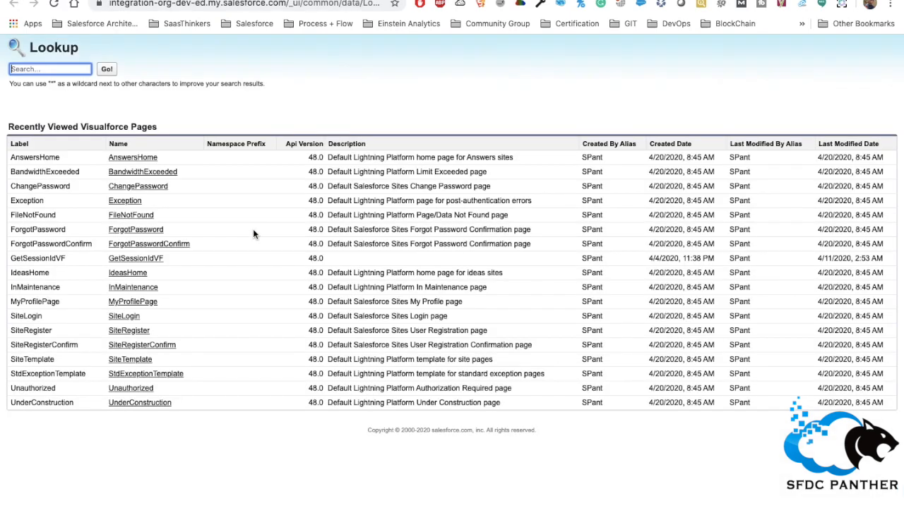
left_click(123, 173)
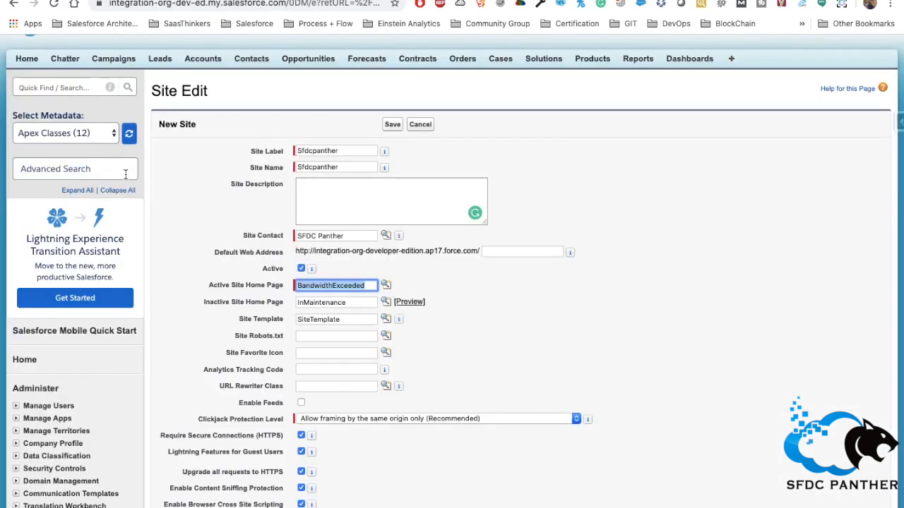
scroll(476, 313, "down", 5)
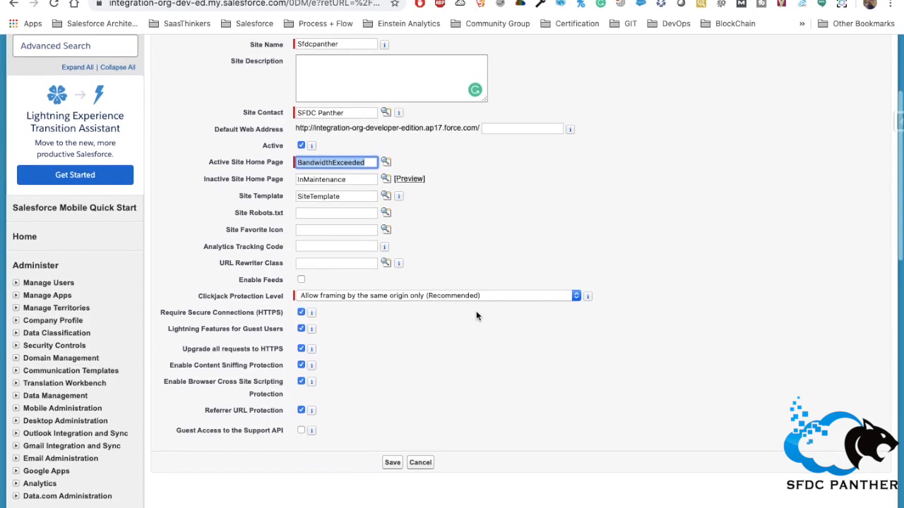
left_click(392, 463)
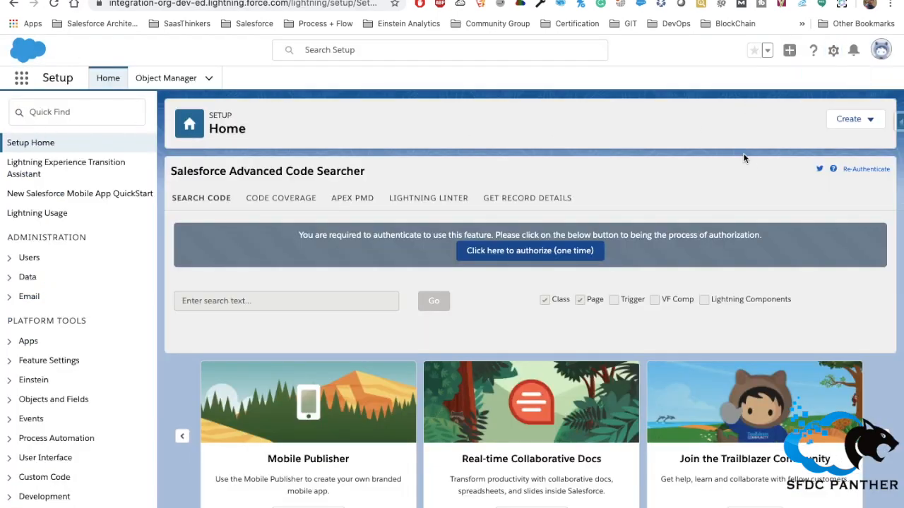
- Go to Service Setup, find Omni Channel Setup among all recommended setup flows and start it
left_click(831, 54)
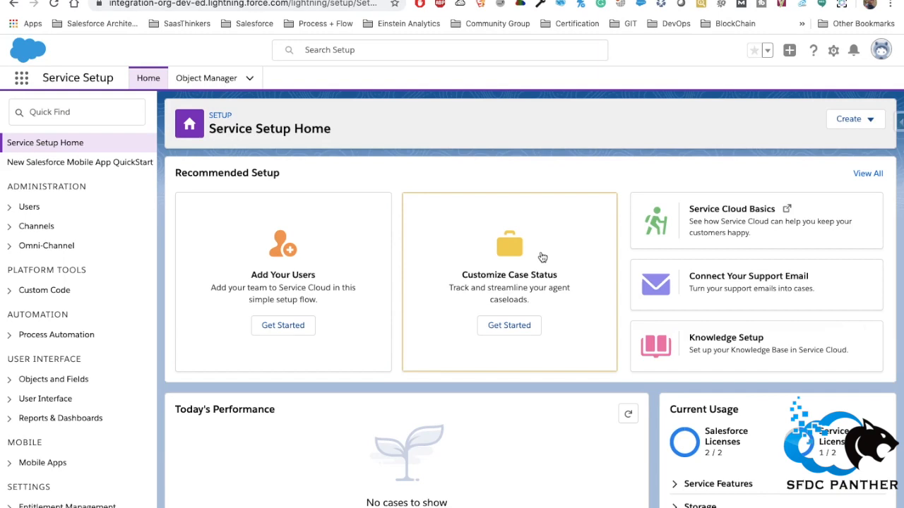
left_click(874, 174)
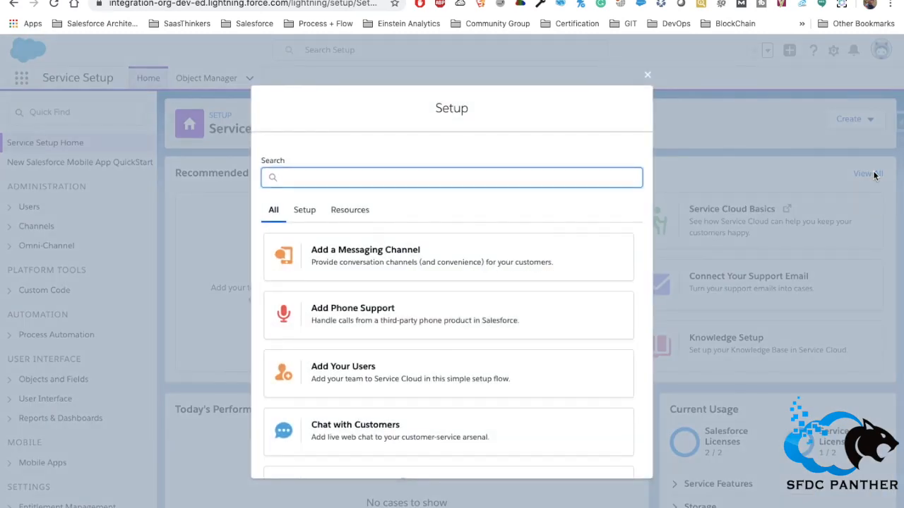
type("omn")
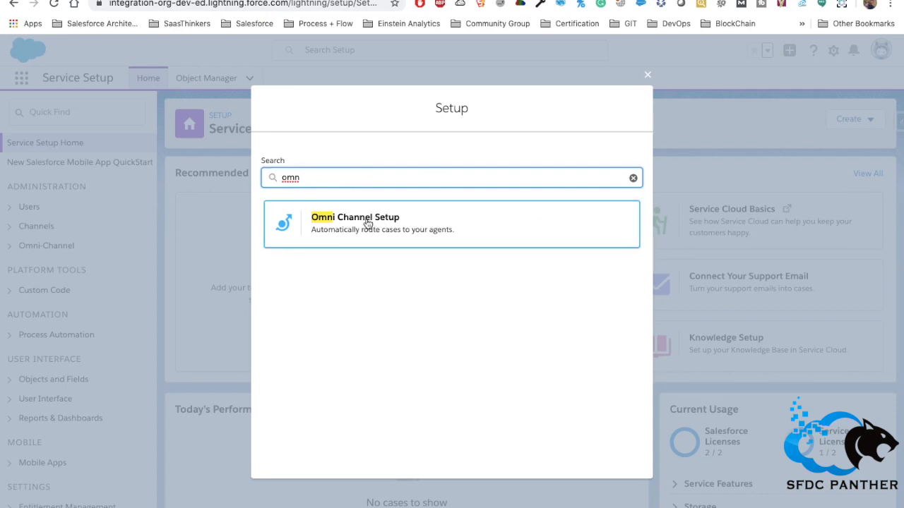
left_click(416, 223)
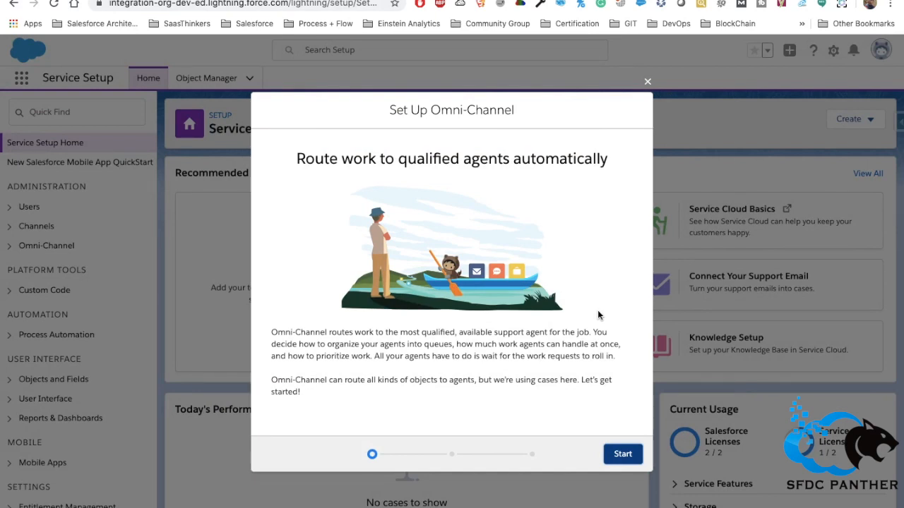
left_click(623, 455)
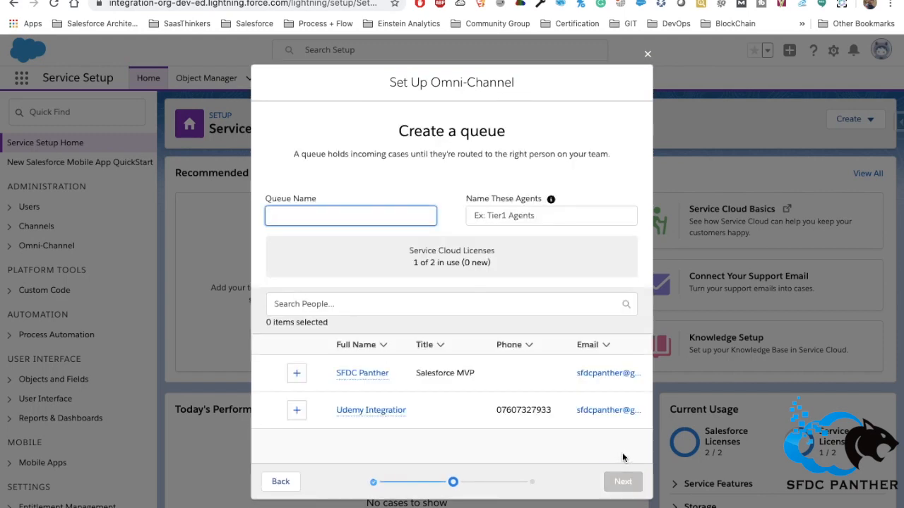
- Name the queue High Priority Cases and its agent group HighPriorityCases
type("High Priority Cases")
triple_click(304, 217)
key("ctrl+c")
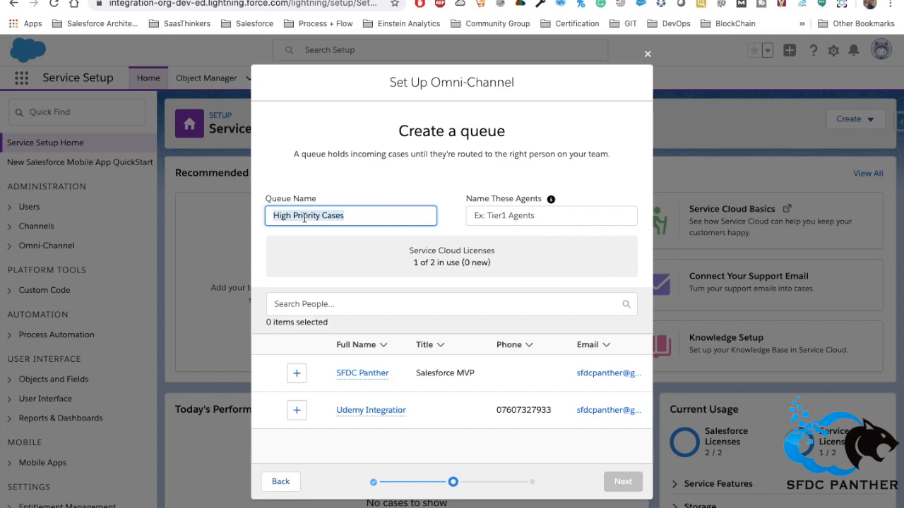
left_click(496, 219)
key("ctrl+v")
left_click(495, 215)
key("BackSpace")
left_click(517, 215)
key("BackSpace")
left_click(532, 248)
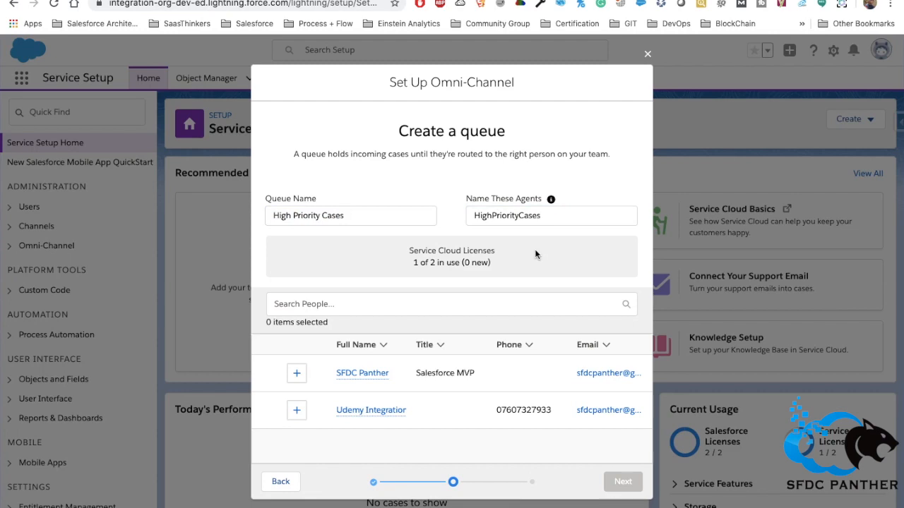
- Assign only the agent titled Salesforce MVP to the queue and continue to the workload settings
left_click(297, 372)
left_click(297, 410)
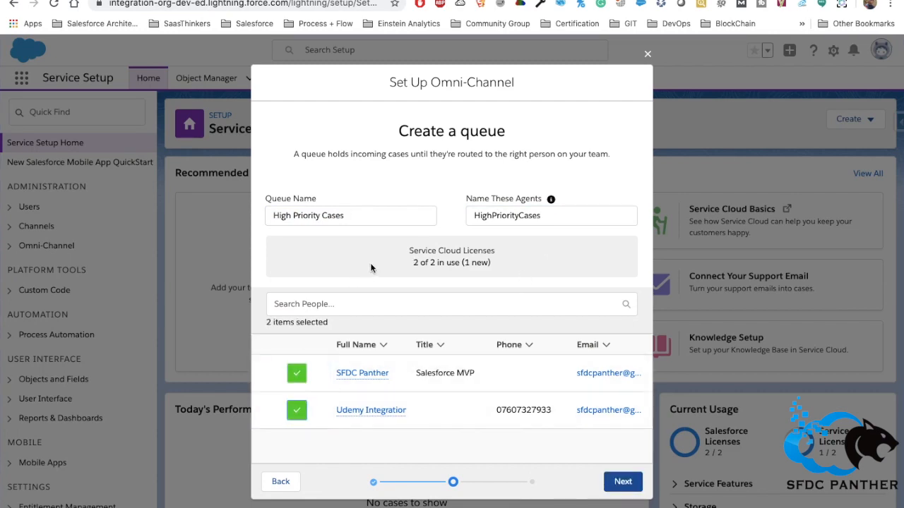
double_click(499, 210)
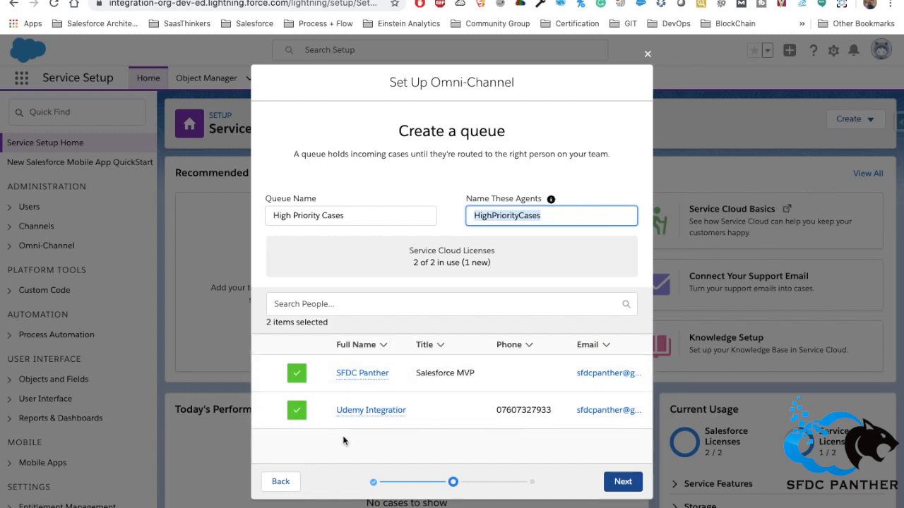
left_click(296, 412)
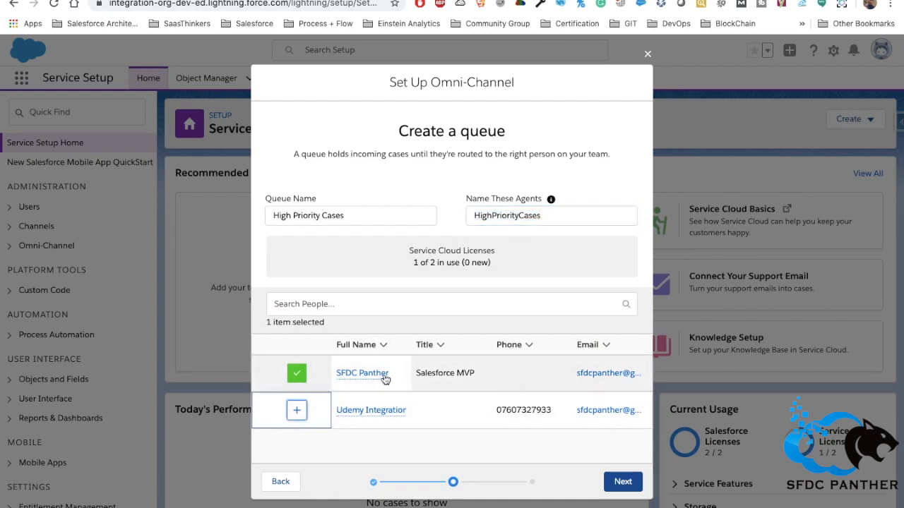
left_click(622, 482)
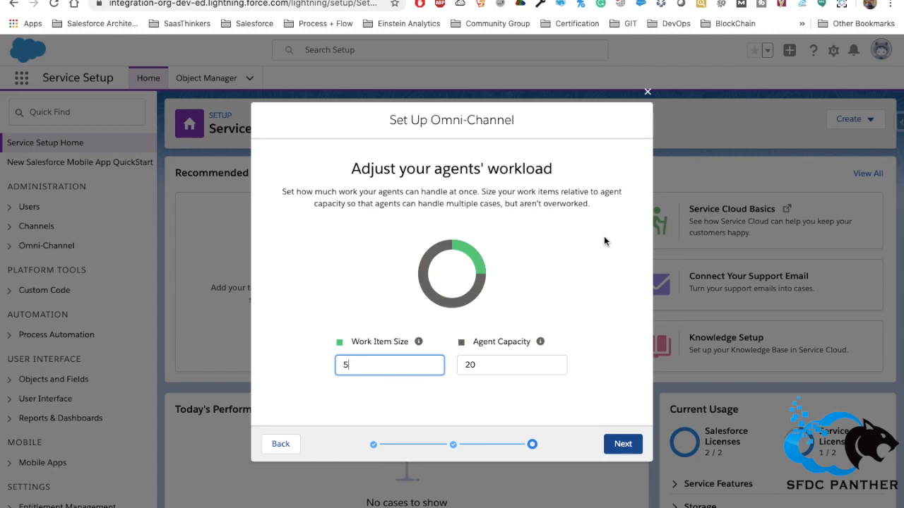
- Set the work item size to 2 and submit the agents' workload settings
mouse_move(539, 345)
left_click(367, 370)
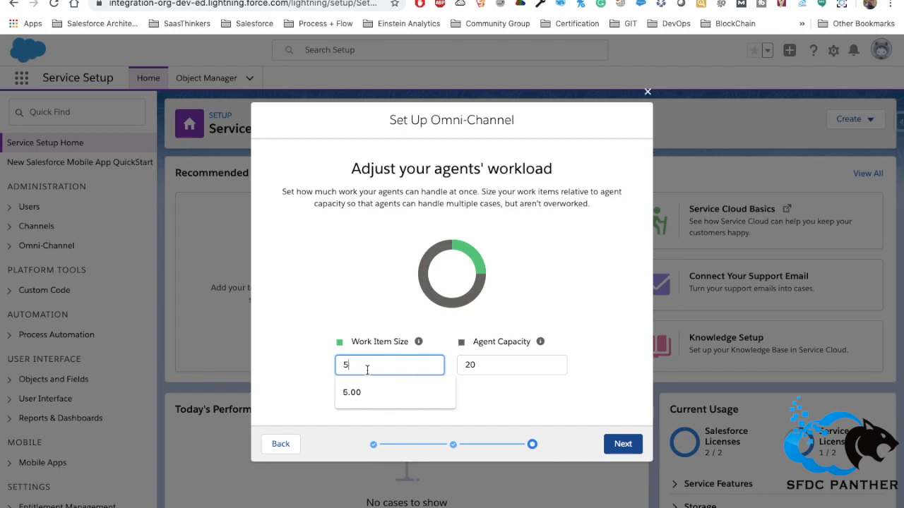
key("BackSpace")
type("2")
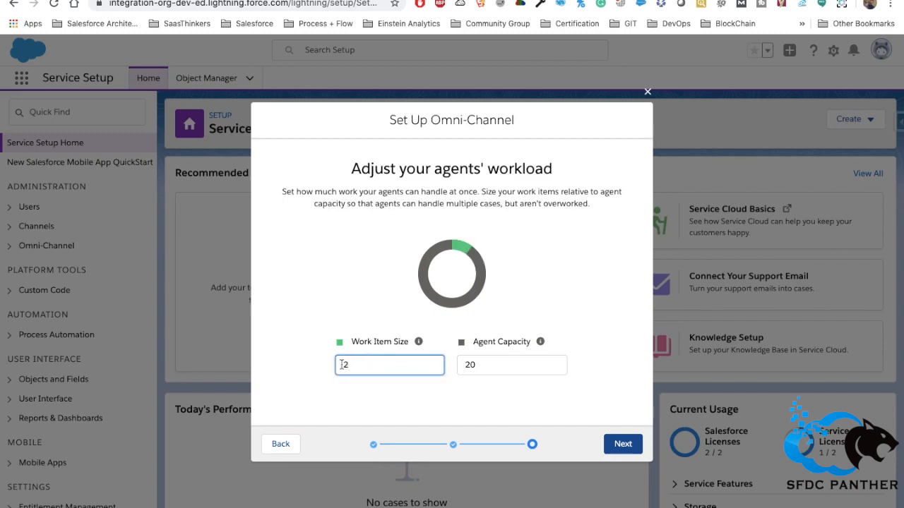
left_click(346, 293)
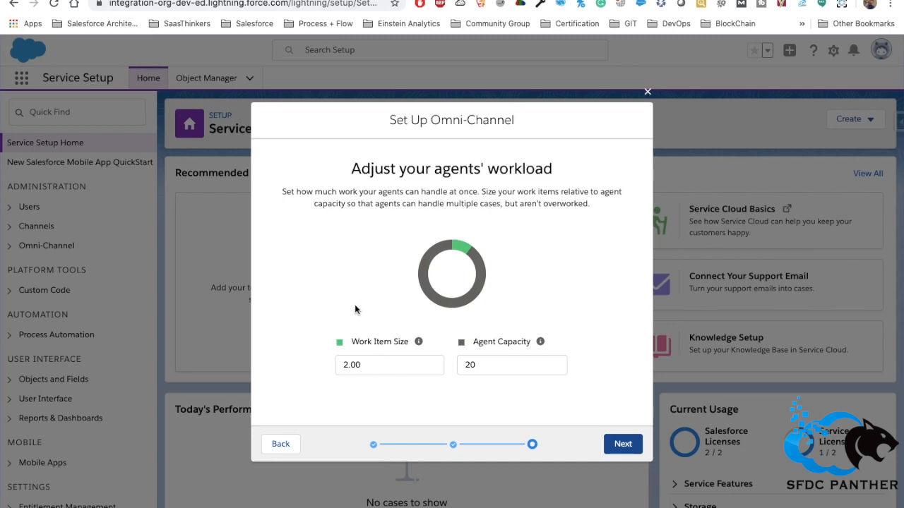
left_click_drag(351, 341, 408, 342)
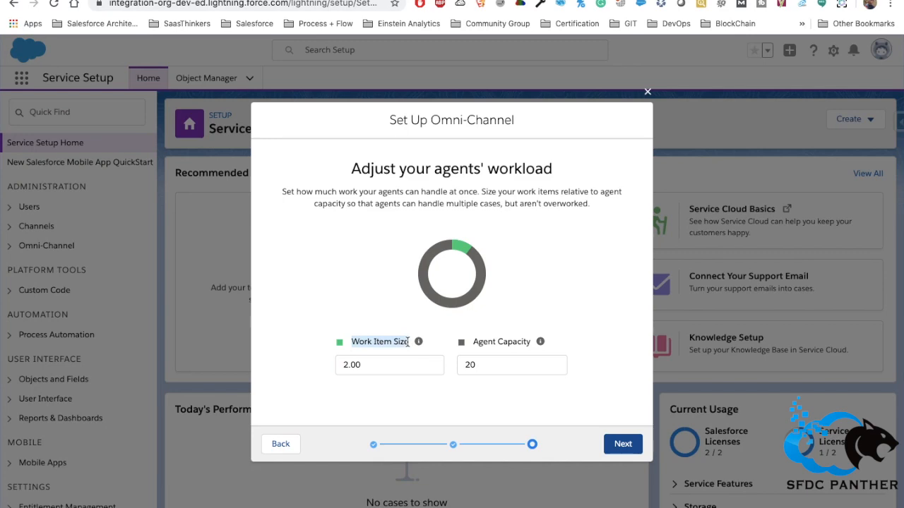
triple_click(478, 343)
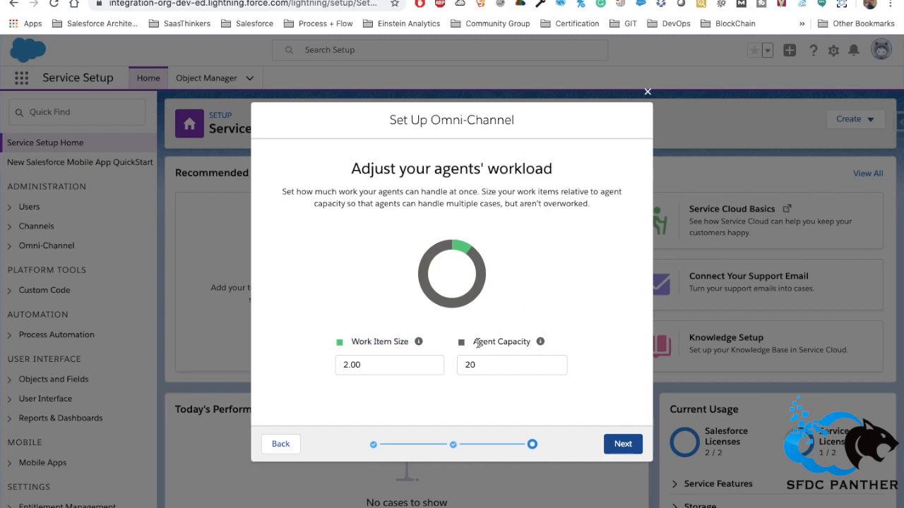
left_click(485, 358)
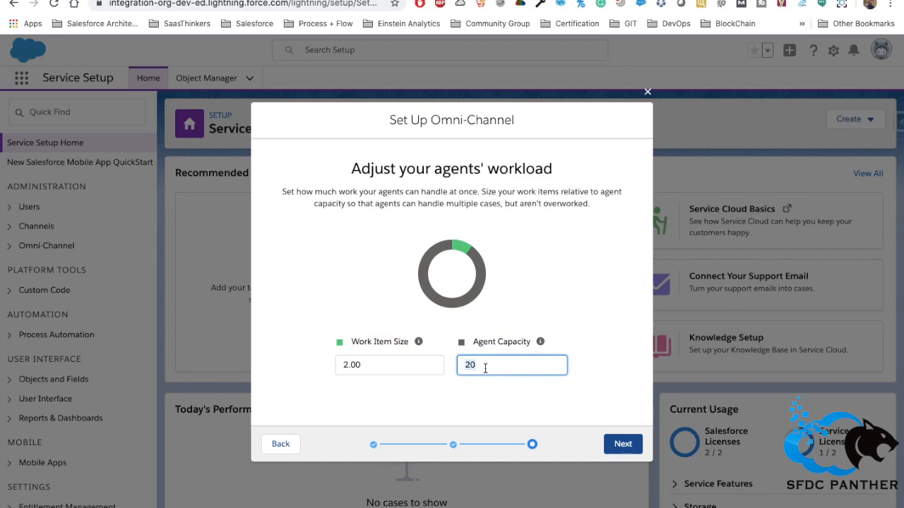
left_click(577, 391)
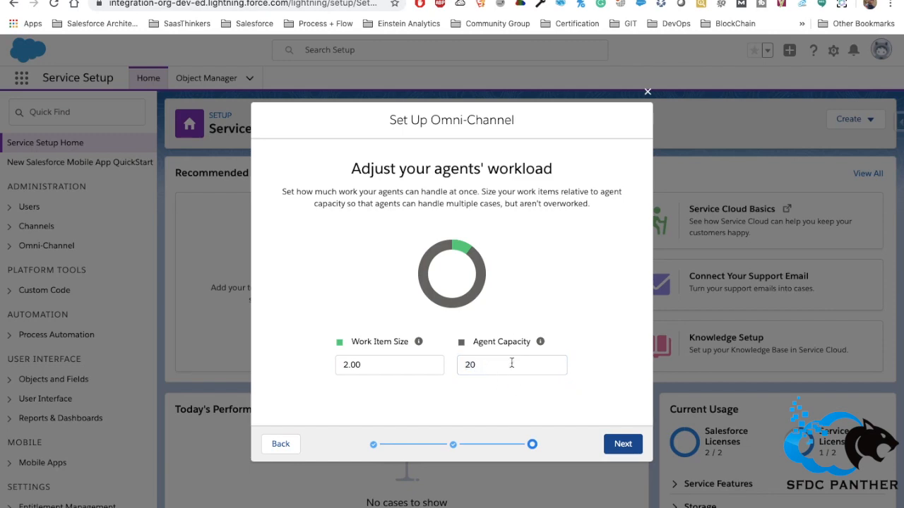
left_click(622, 445)
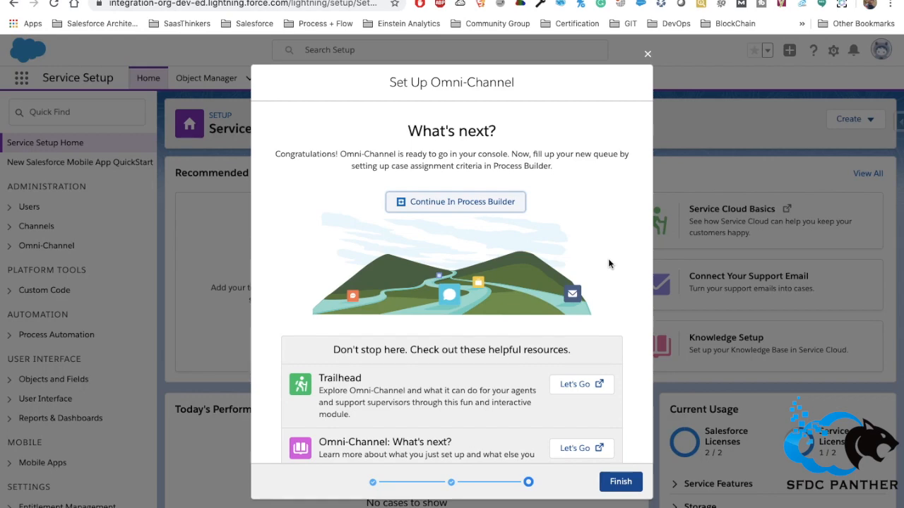
- Review the suggested follow-up resources and finish the Omni-Channel setup flow
scroll(454, 369, "down", 3)
scroll(454, 369, "up", 2)
scroll(454, 369, "down", 2)
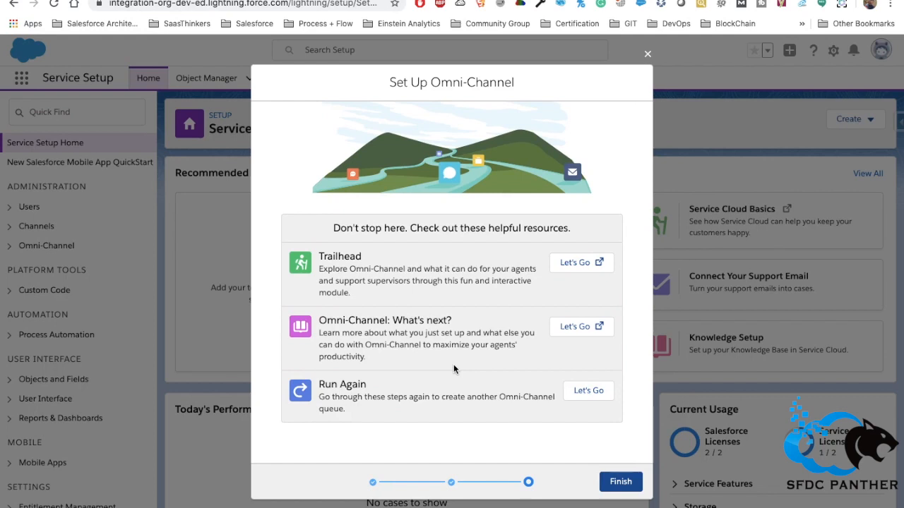
scroll(454, 368, "up", 4)
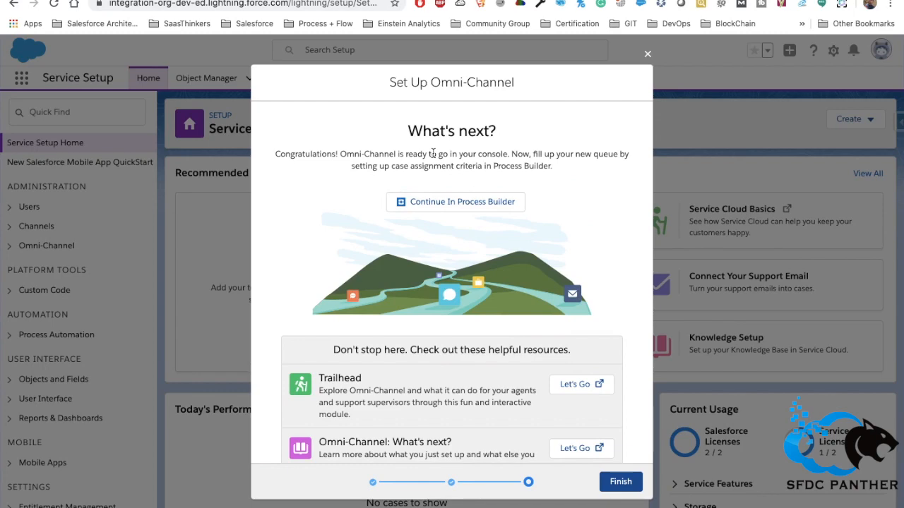
left_click(623, 482)
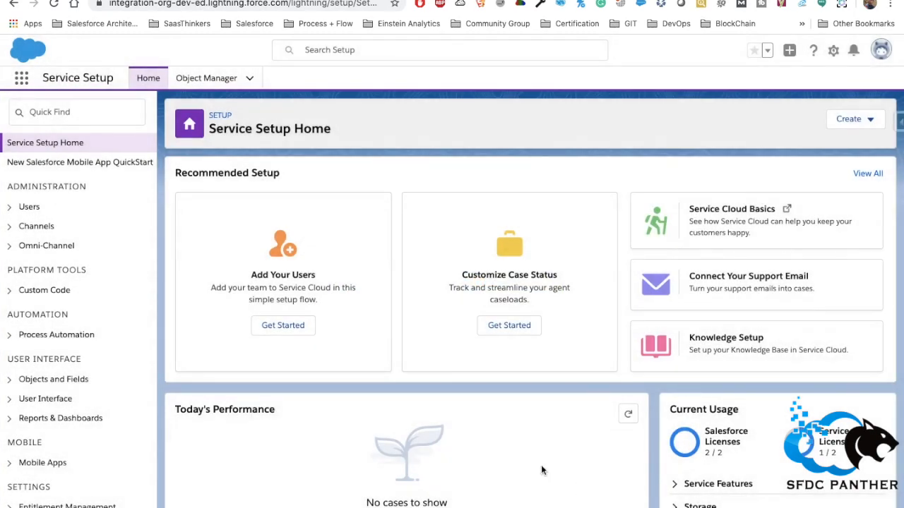
- Reload Service Setup, search the setup tree for routing, and open the Routing Configurations page
left_click(54, 5)
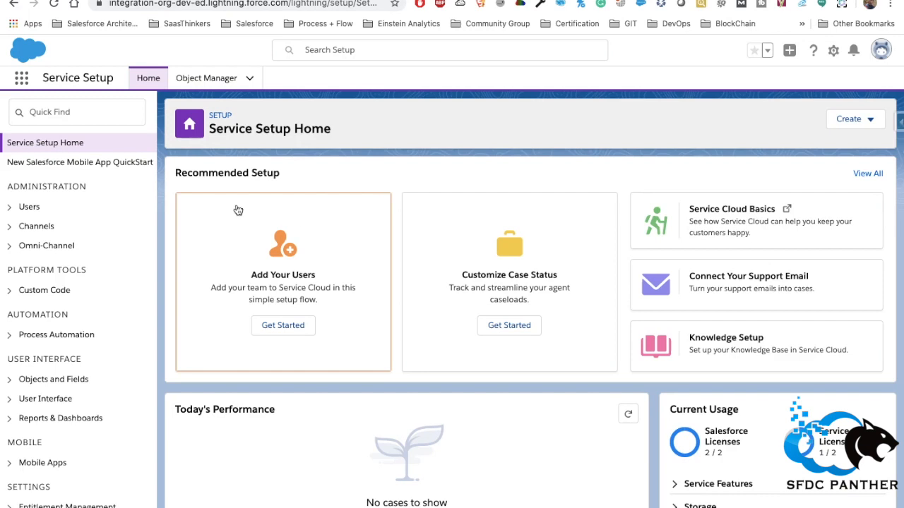
left_click(96, 111)
type("rout")
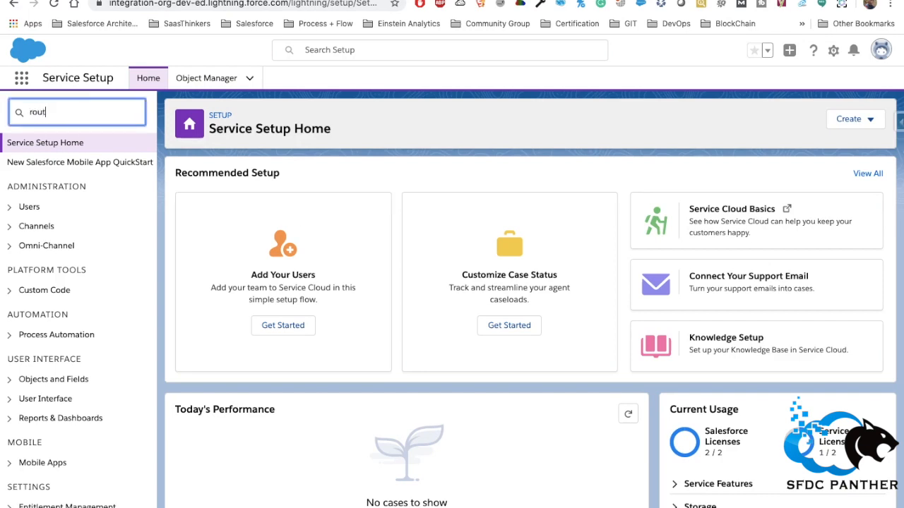
type("i")
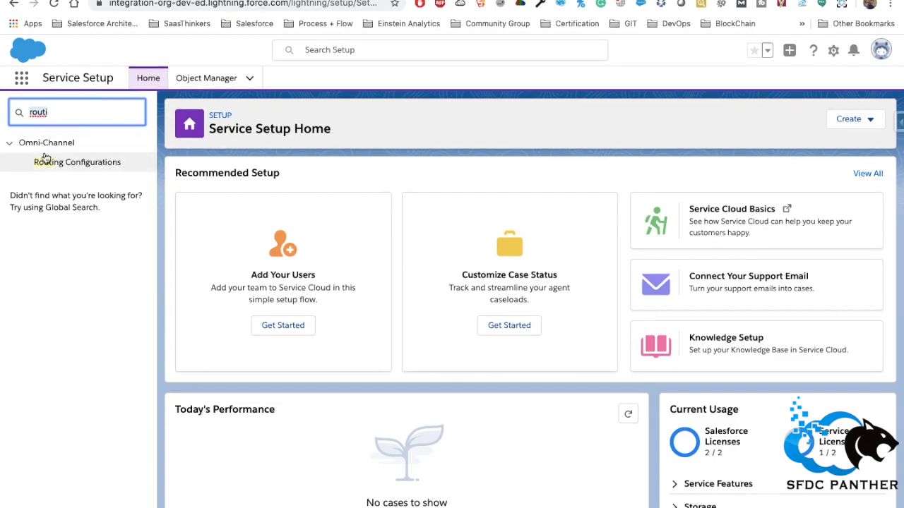
left_click(78, 165)
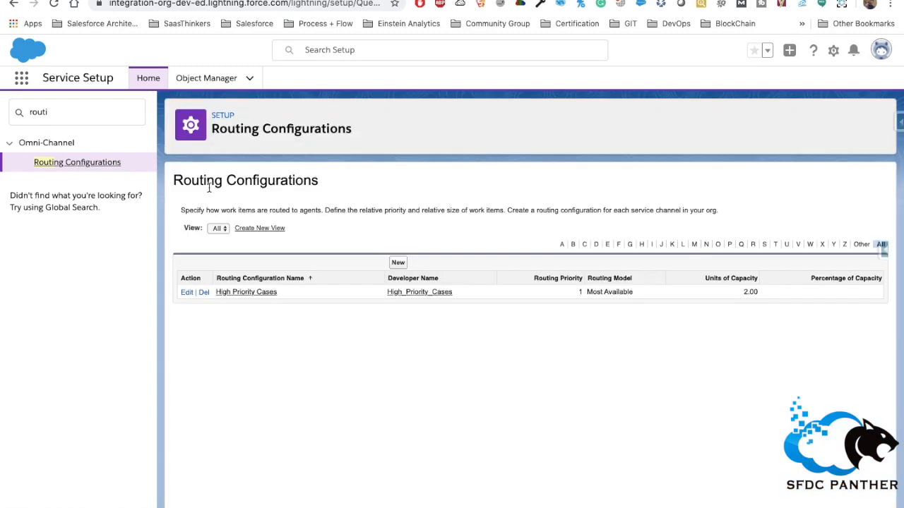
- Examine the High Priority Cases routing configuration in the list and in its edit form, including its names and routing priority
left_click_drag(460, 295, 384, 295)
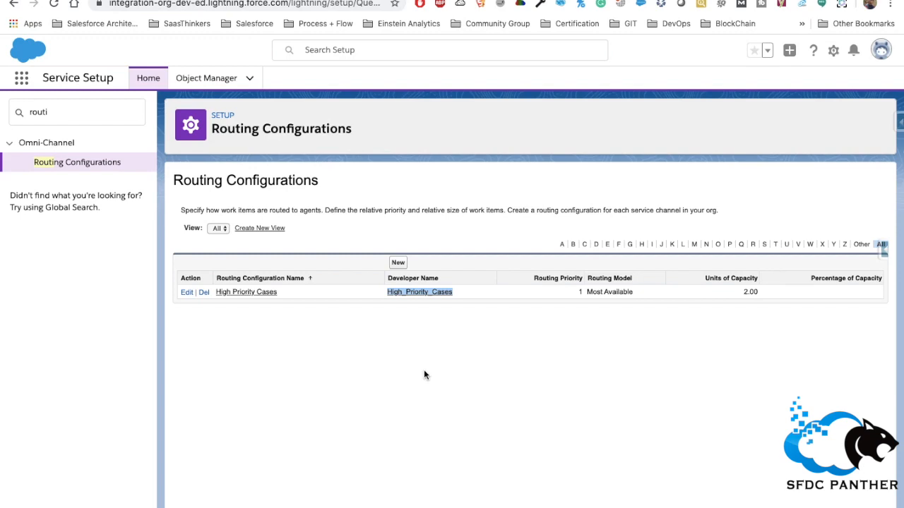
left_click(466, 299)
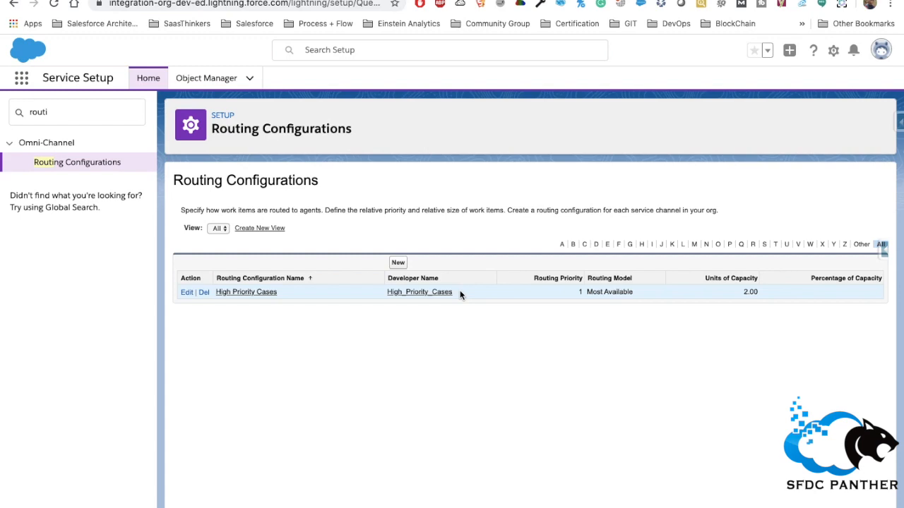
triple_click(204, 181)
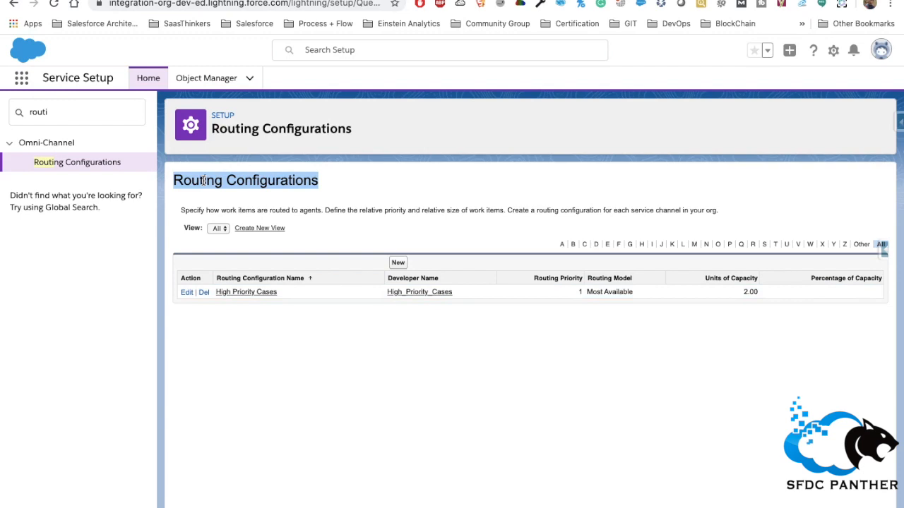
triple_click(297, 290)
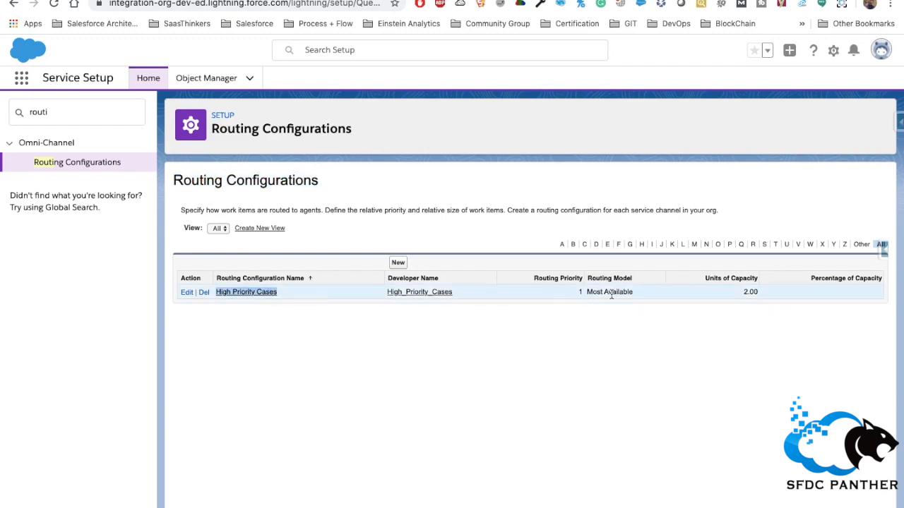
left_click(186, 293)
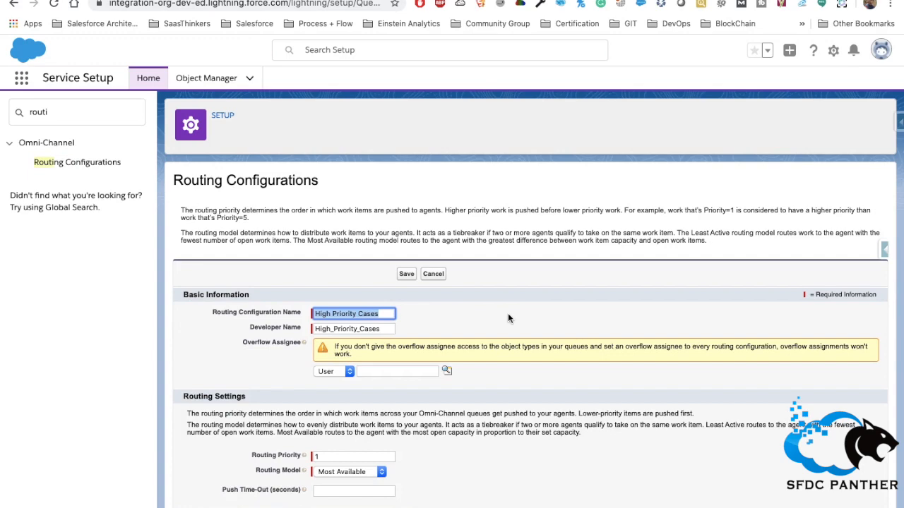
scroll(508, 316, "down", 2)
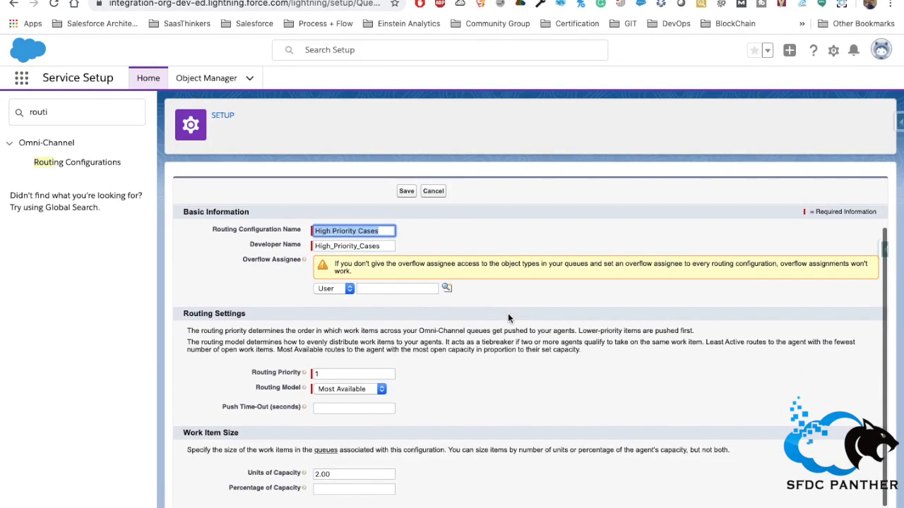
double_click(388, 248)
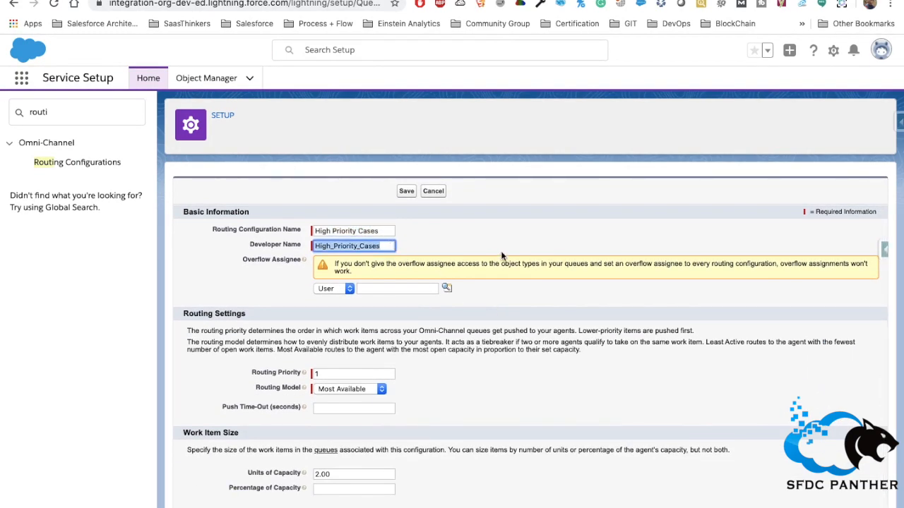
scroll(501, 256, "down", 1)
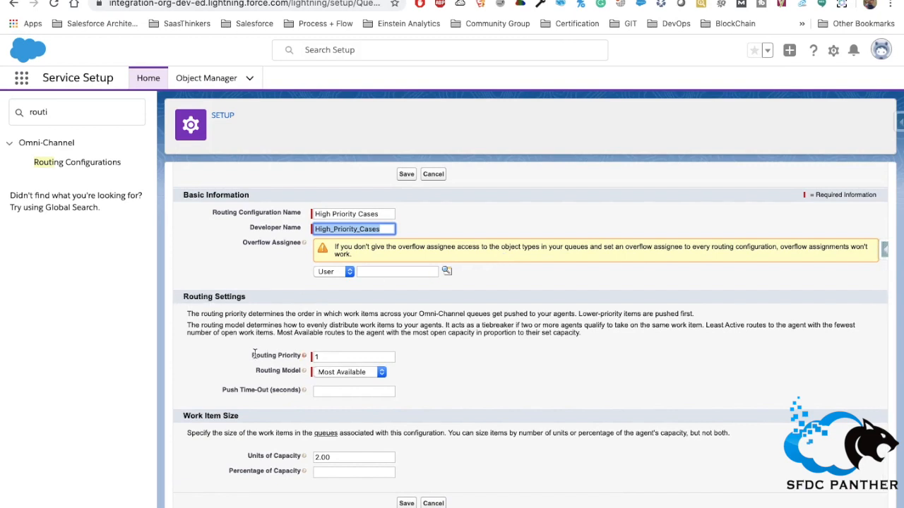
left_click(317, 357)
left_click(399, 337)
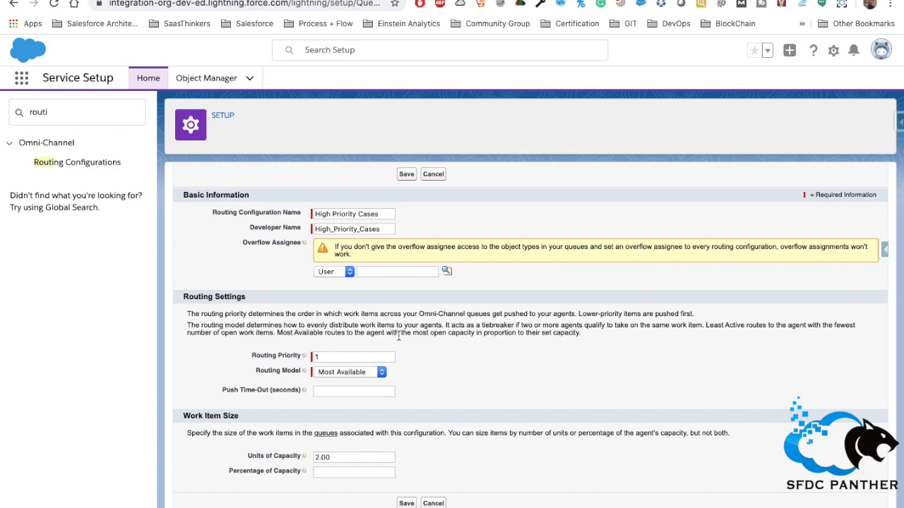
- Try Least Active as the High Priority Cases routing model and restore it to Most Available
left_click(359, 373)
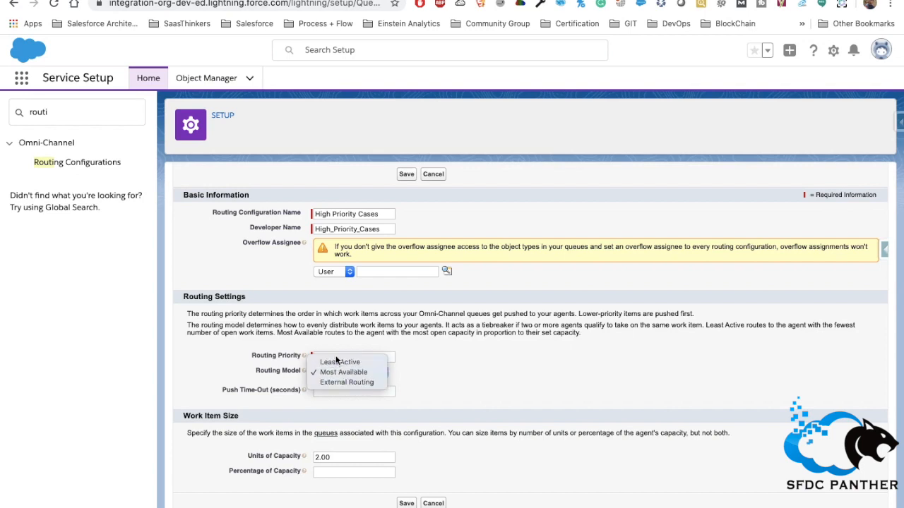
left_click(454, 369)
left_click(358, 369)
left_click(341, 362)
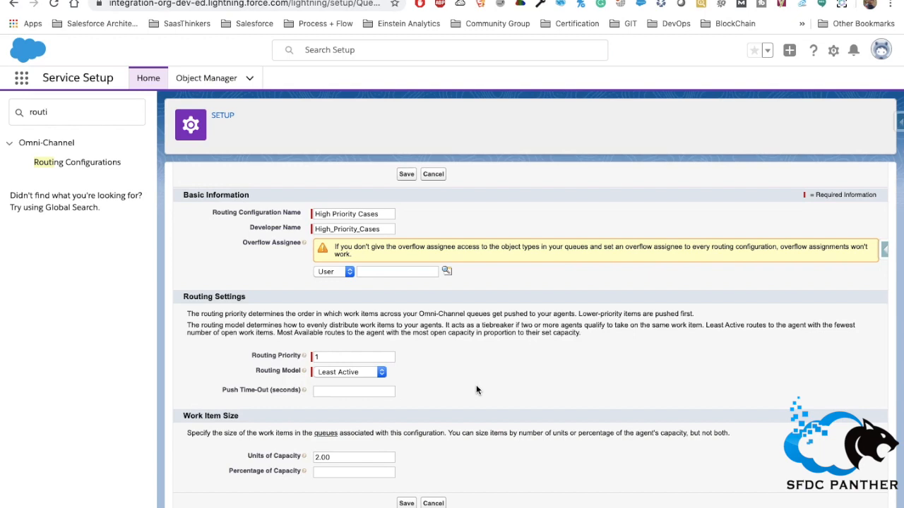
left_click(347, 376)
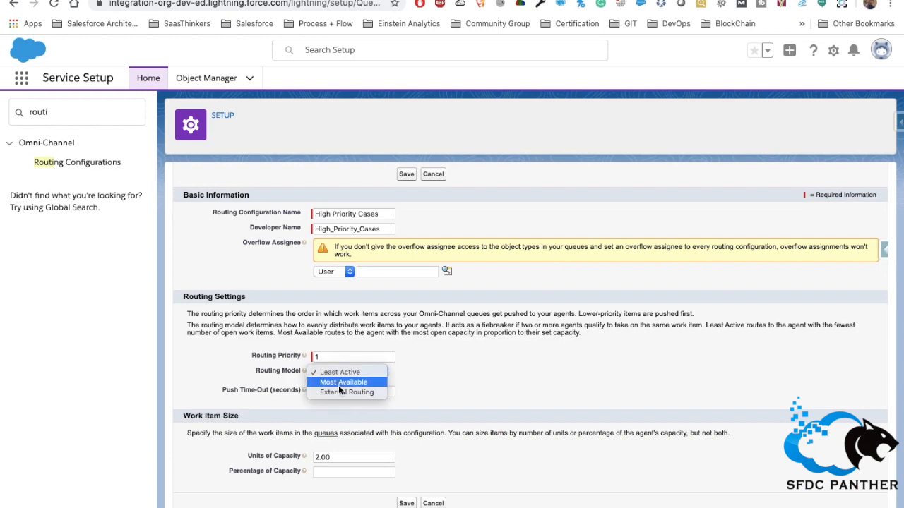
left_click(338, 383)
left_click(435, 357)
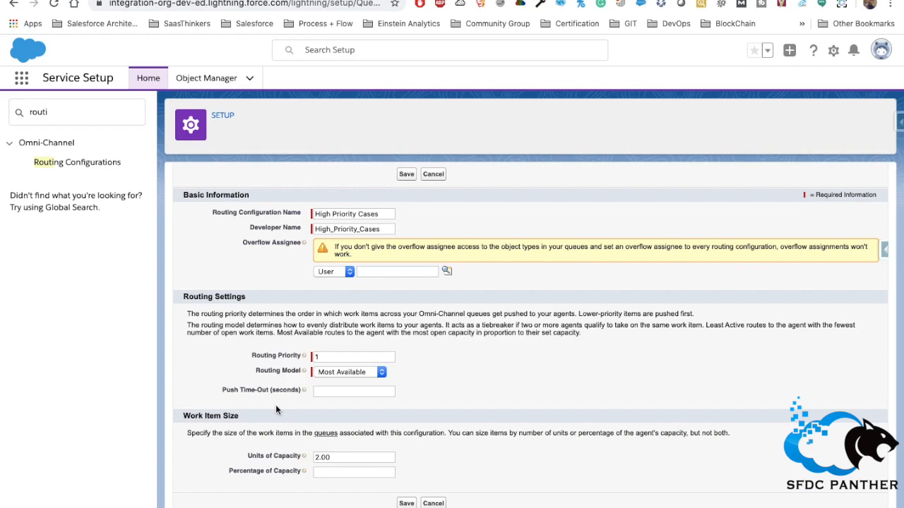
- Try a push time-out of 10 seconds, check the units of capacity, and discard the edits to High Priority Cases
left_click(329, 393)
type("10")
left_click(453, 396)
left_click_drag(222, 390, 302, 390)
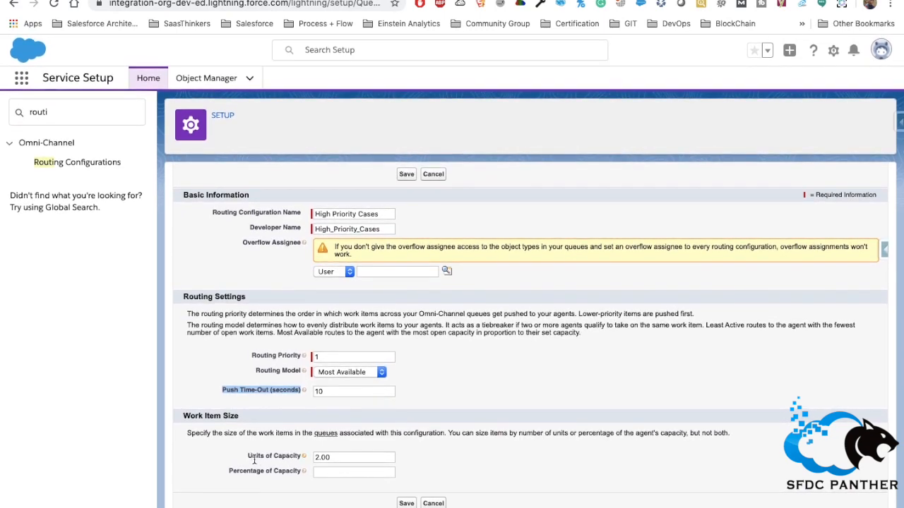
left_click_drag(247, 455, 302, 455)
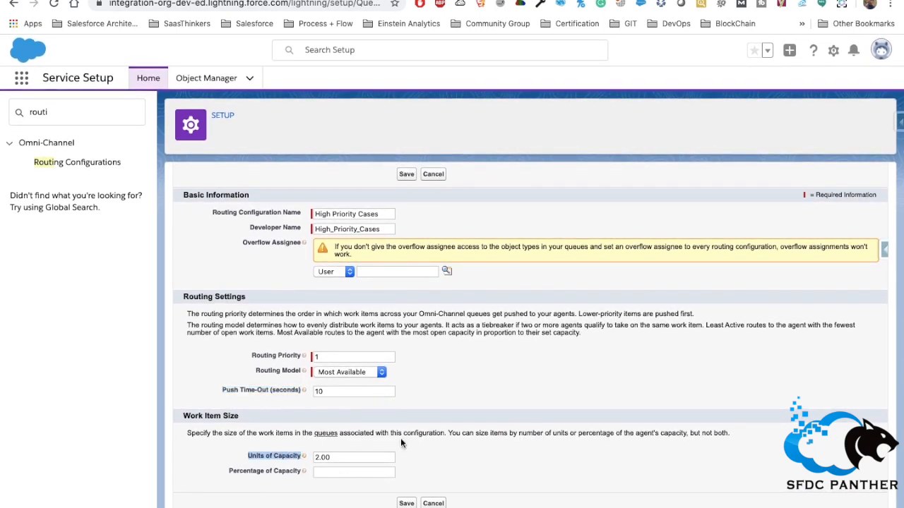
left_click(496, 451)
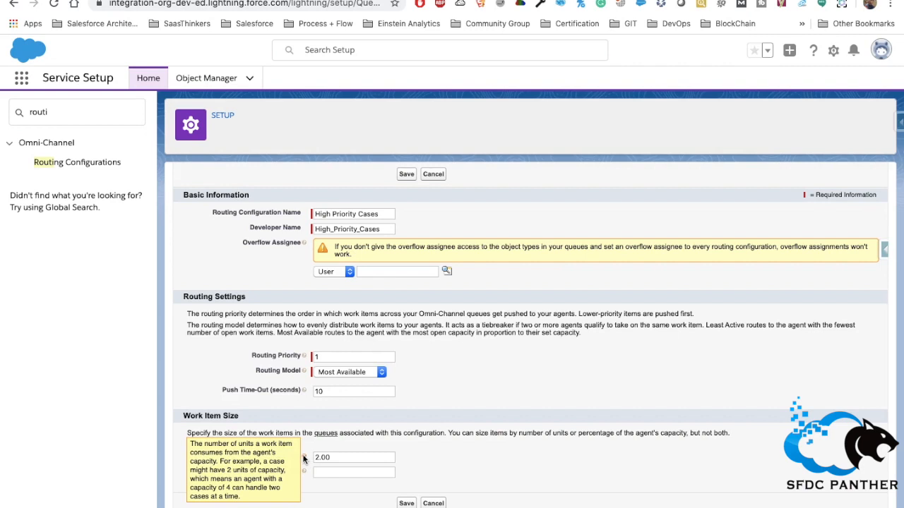
left_click(340, 458)
left_click(485, 457)
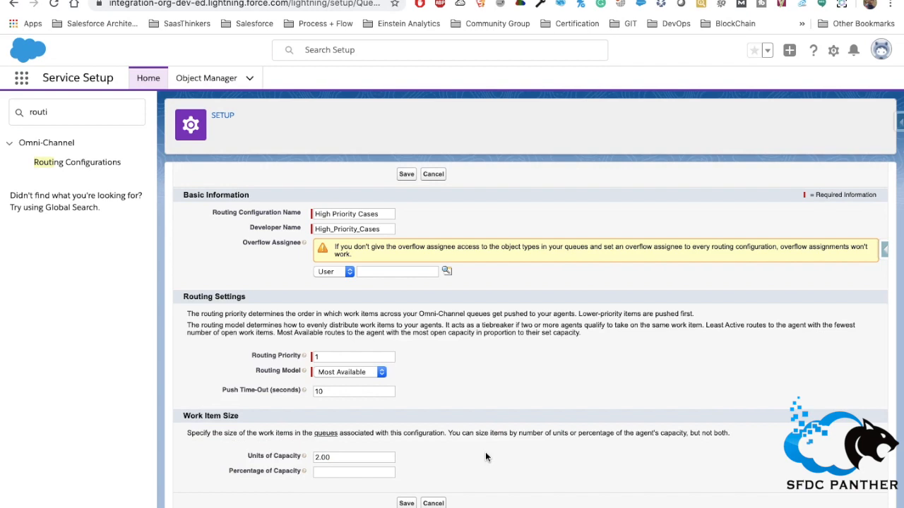
left_click(433, 173)
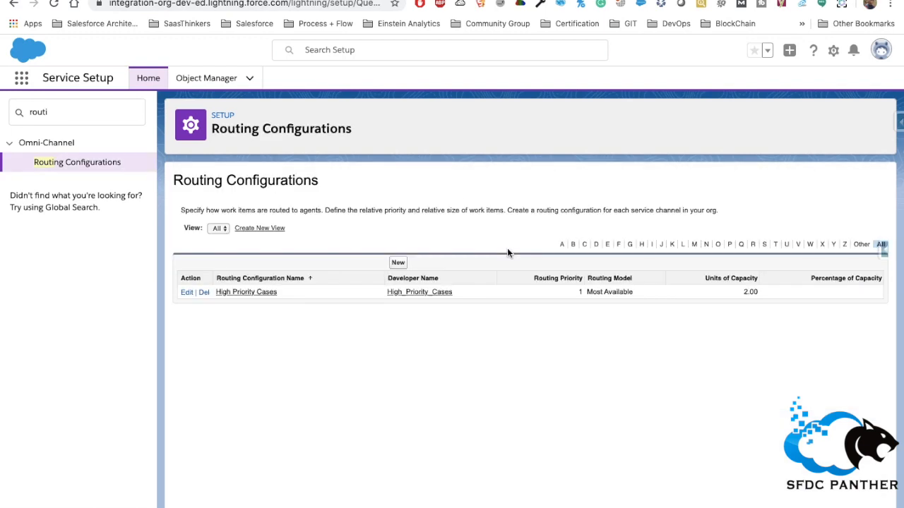
- Create a new routing configuration with Leads as both its name and developer name
left_click(399, 265)
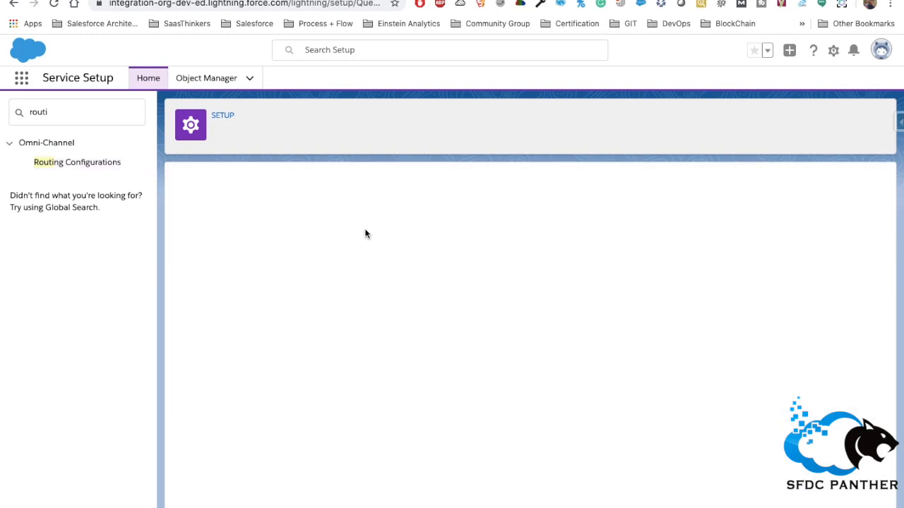
left_click(337, 312)
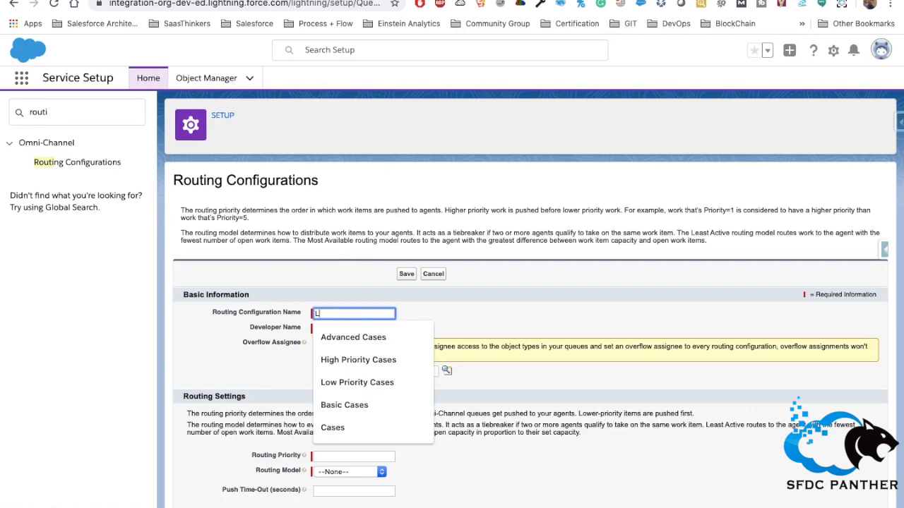
type("Leads")
left_click(482, 319)
scroll(481, 320, "down", 2)
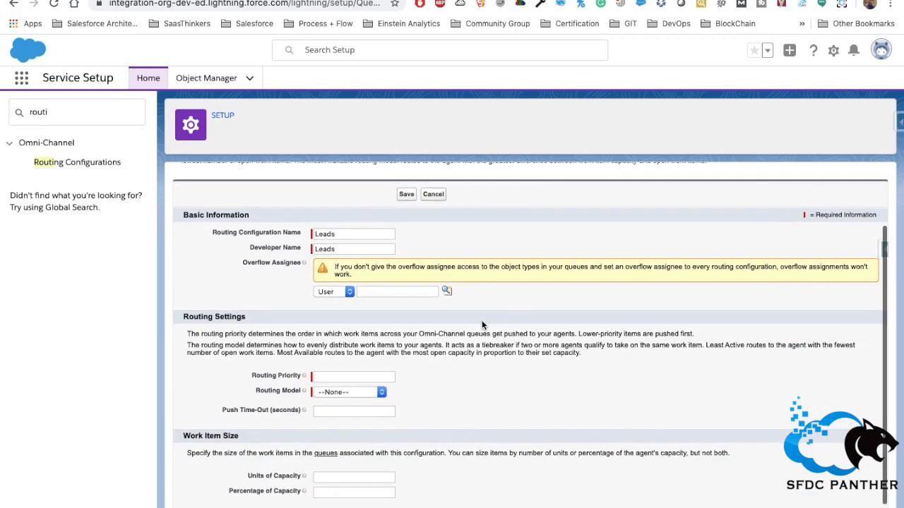
- Set the routing priority of the Leads configuration to 2
left_click(346, 379)
type("2")
left_click(474, 376)
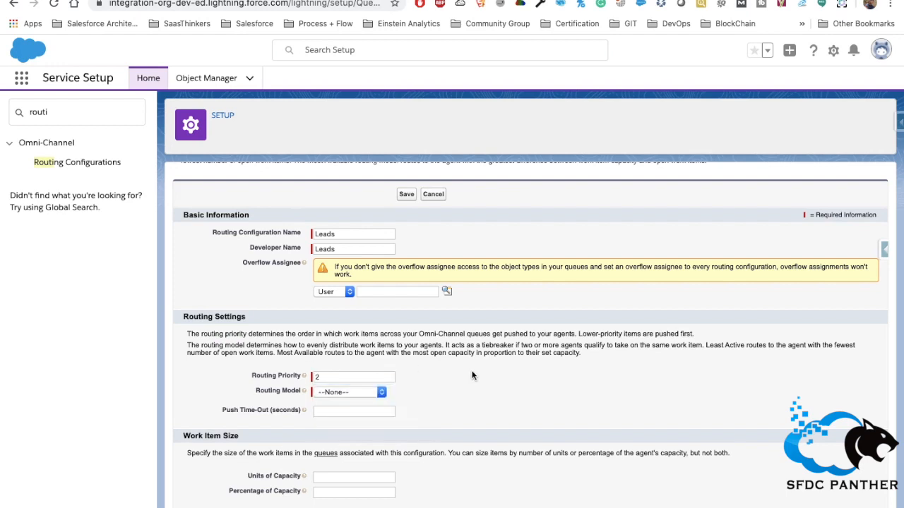
- Set the routing priority of the Leads configuration to 1
left_click(370, 378)
key("BackSpace")
type("1")
left_click(438, 382)
scroll(438, 382, "down", 1)
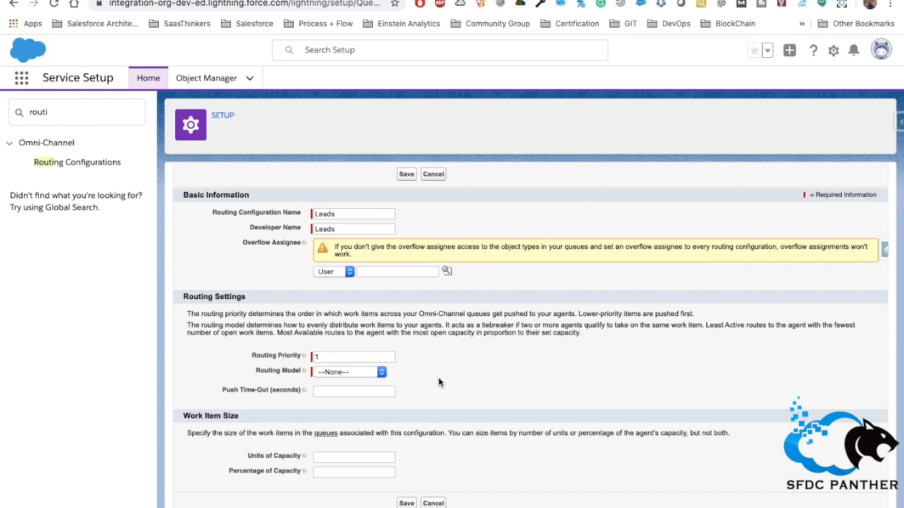
- Choose Most Available as the Leads routing model and set the push time-out to 60 seconds
left_click(332, 371)
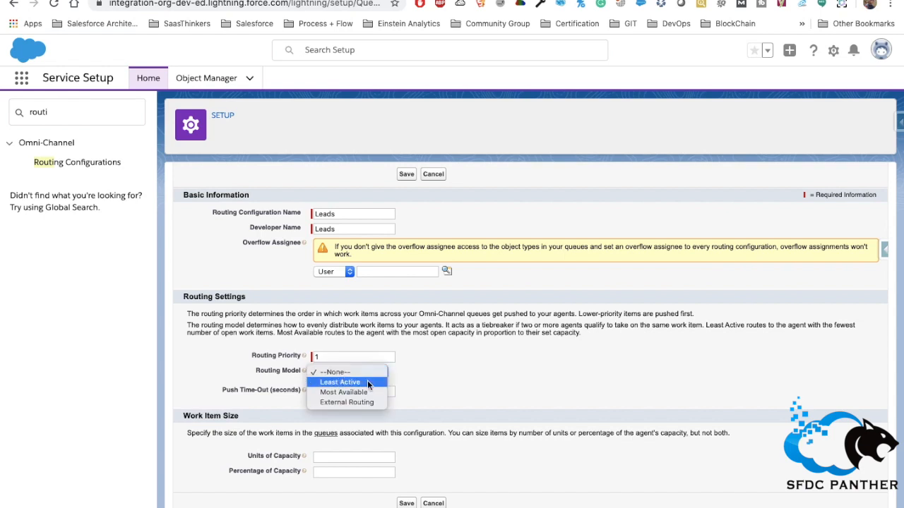
left_click(357, 393)
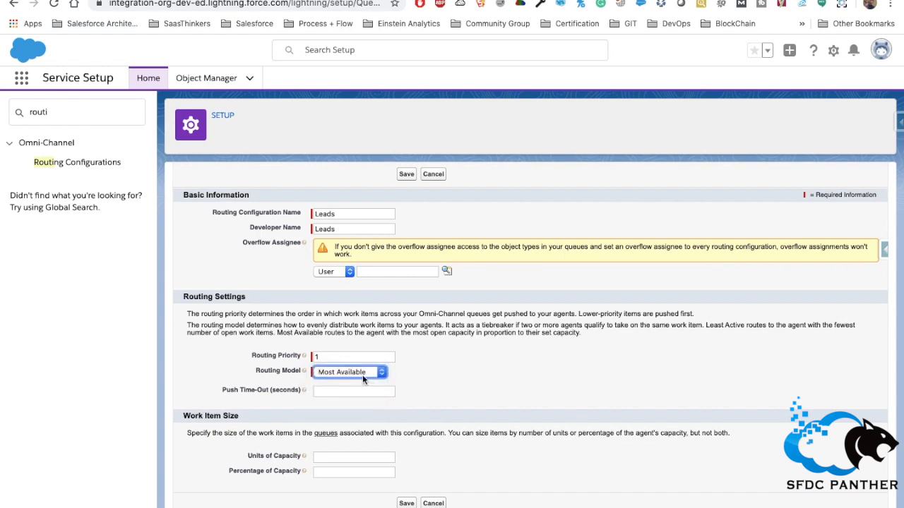
left_click(351, 392)
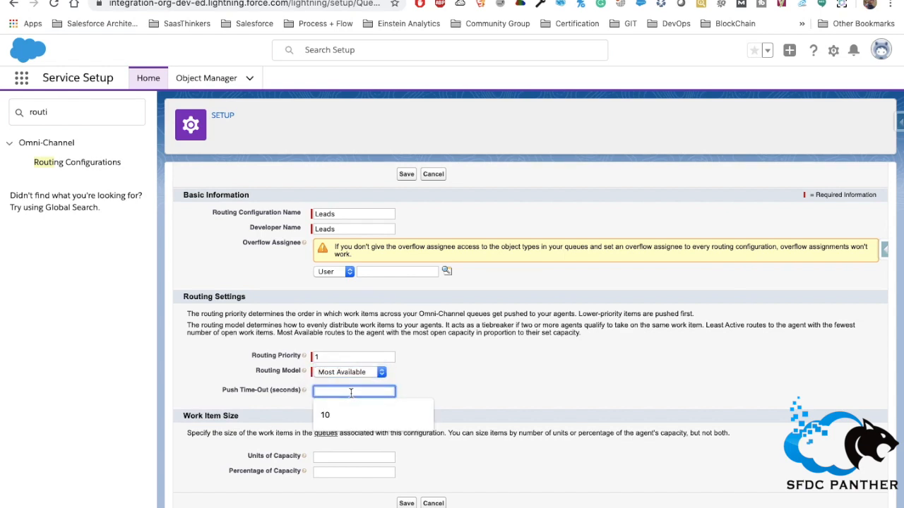
type("60")
left_click(458, 402)
- Set the Leads work item size to 5 units of capacity
left_click(341, 458)
type("5")
left_click(458, 429)
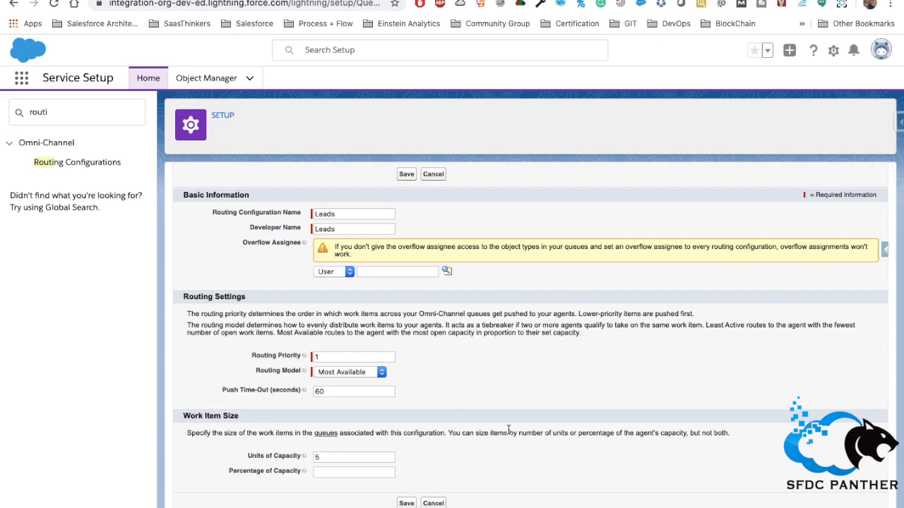
left_click(332, 458)
left_click(459, 437)
- Set the Leads work item size to 25 percent of capacity and clear the units of capacity
left_click(340, 473)
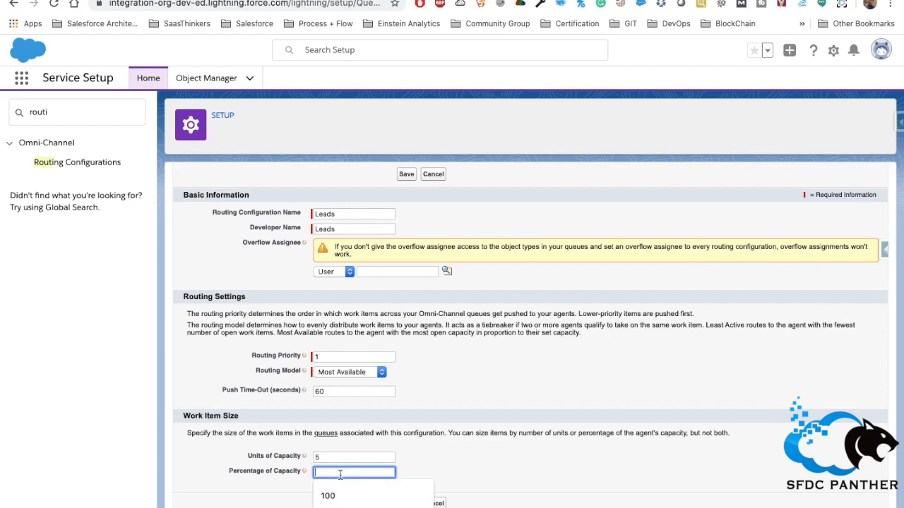
type("25")
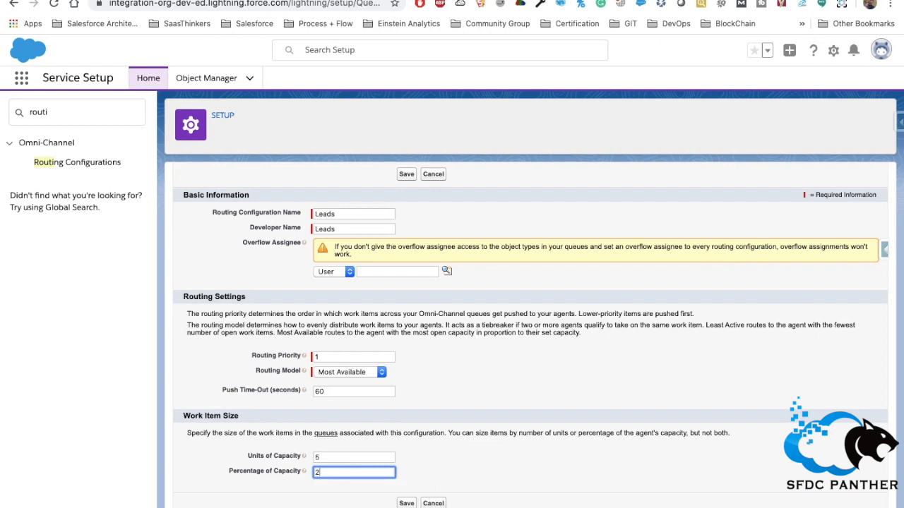
double_click(331, 456)
key("BackSpace")
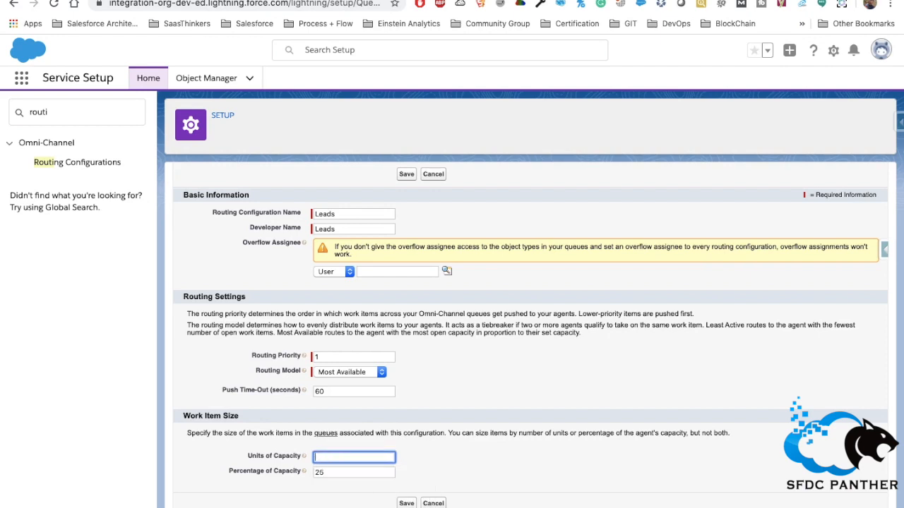
left_click(345, 473)
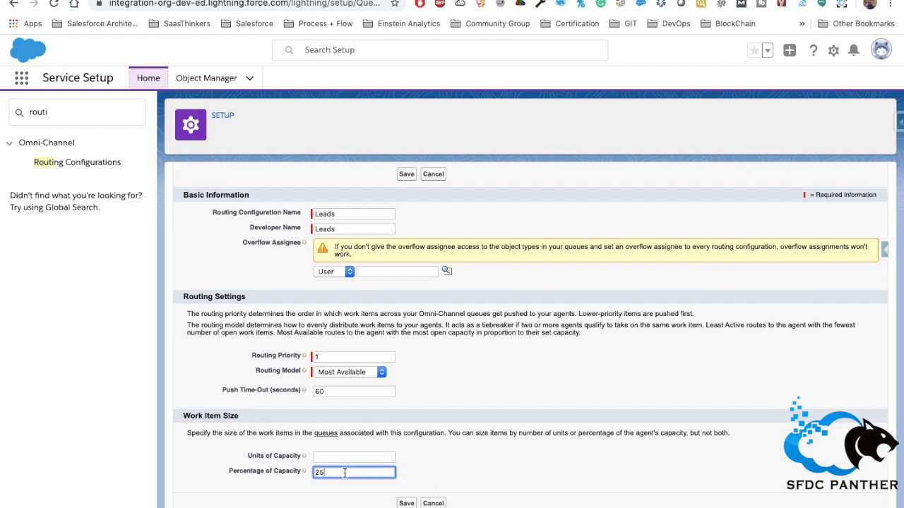
- Set the Leads work item size to 5 units of capacity, clear the percentage of capacity, and save the routing configuration
left_click(335, 459)
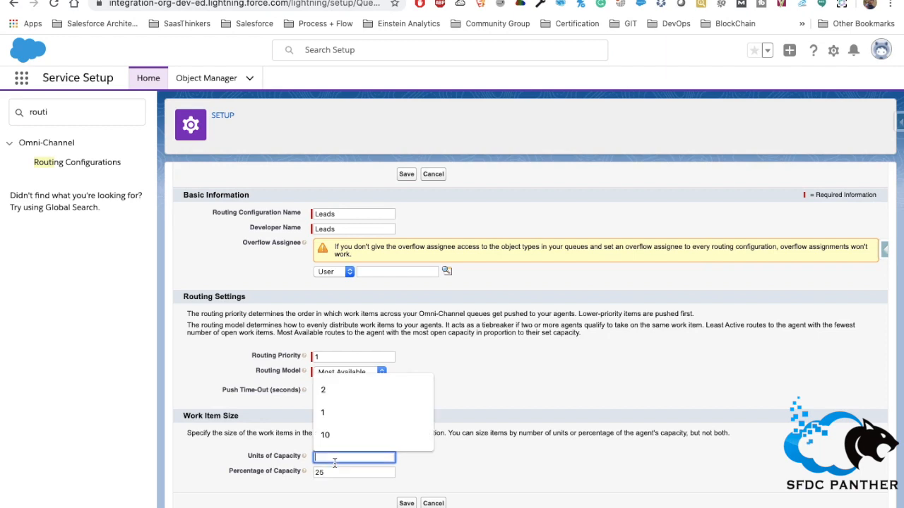
type("5")
double_click(341, 473)
key("BackSpace")
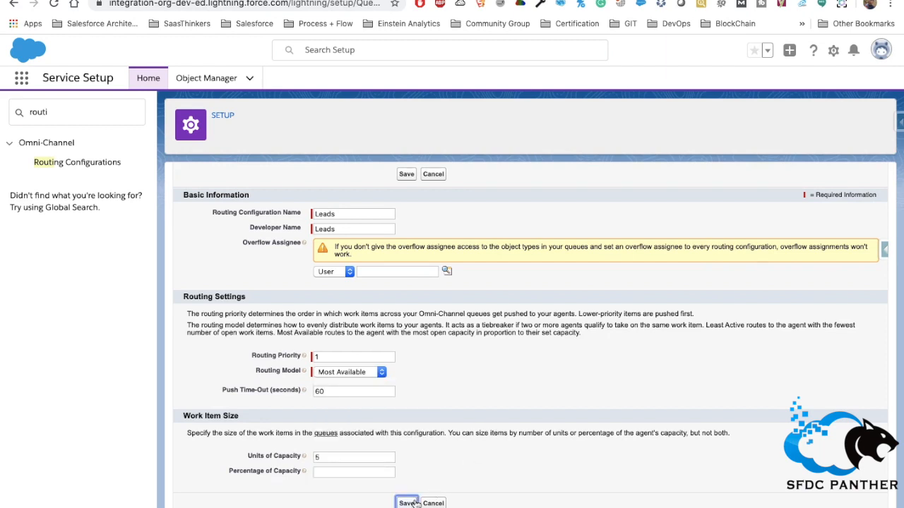
left_click(406, 503)
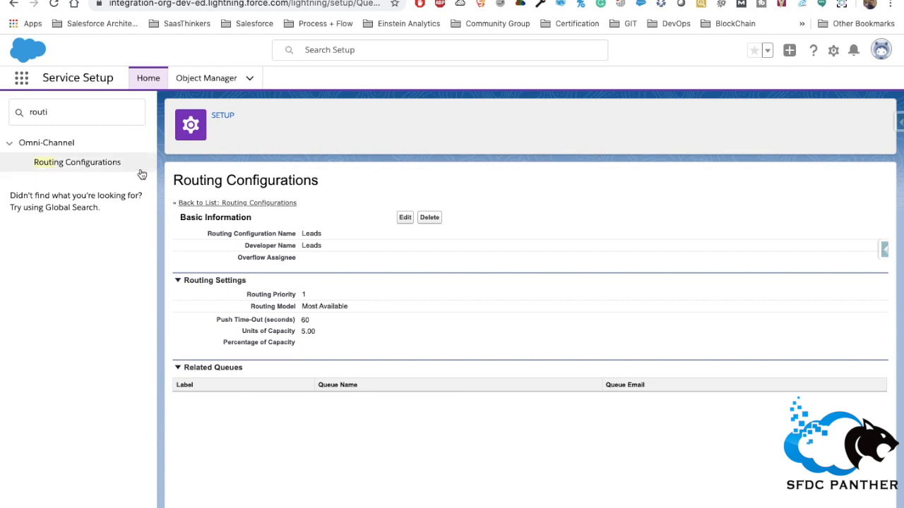
- Return to the routing configurations list and examine the related queue and routing settings of High Priority Cases
left_click(237, 204)
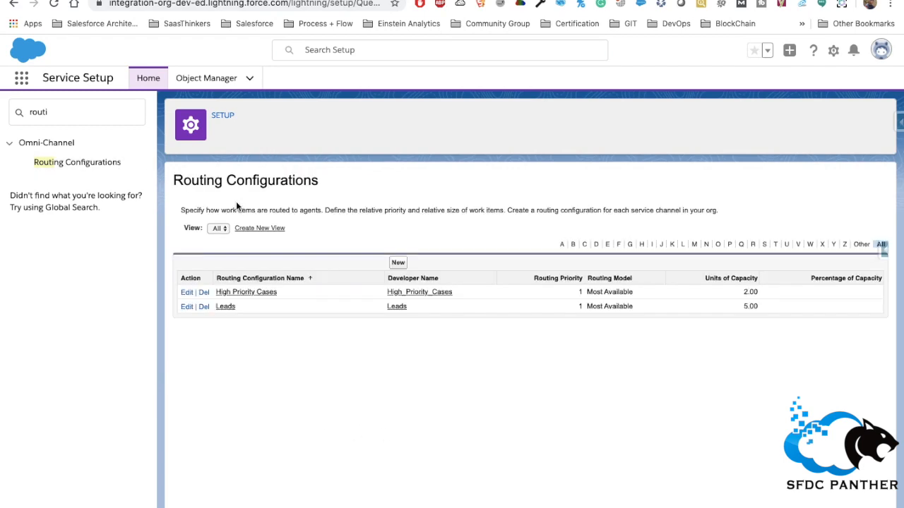
left_click(248, 295)
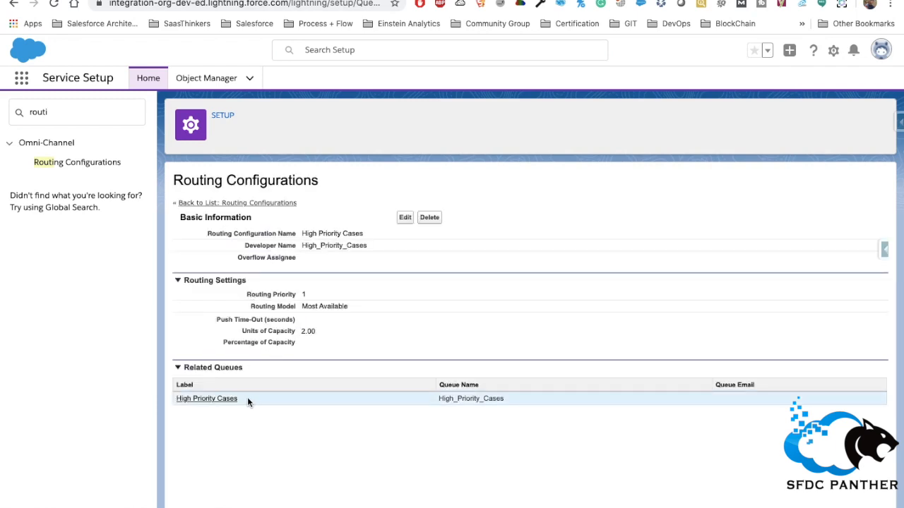
left_click_drag(247, 400, 173, 399)
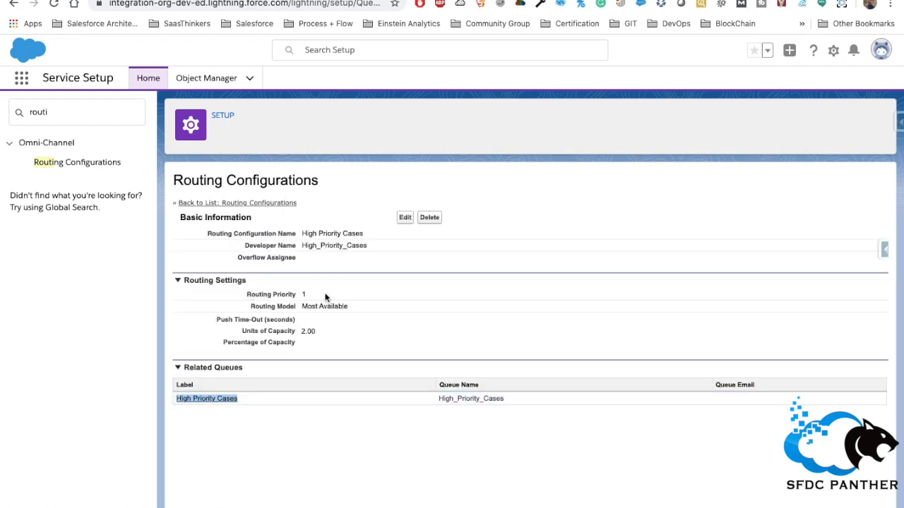
left_click(362, 293)
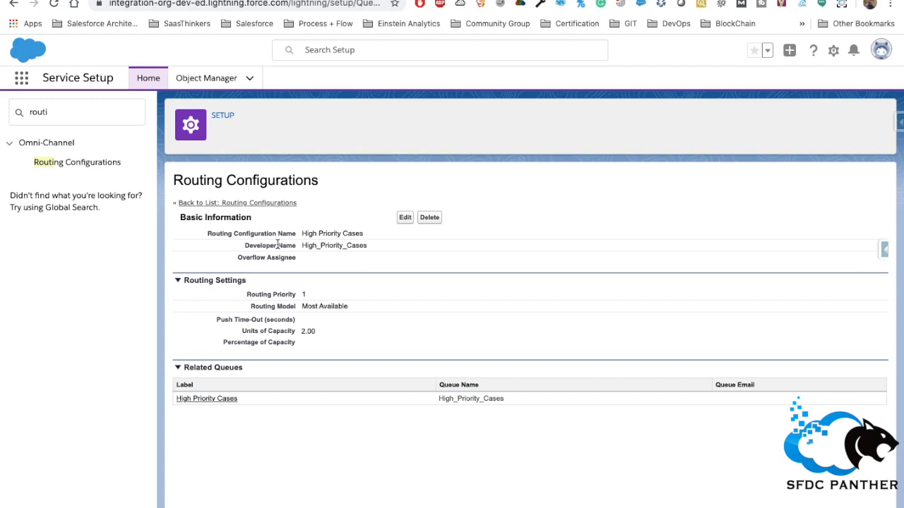
- Search the setup for presence settings and open the Presence Configurations page
double_click(64, 113)
key("BackSpace")
type("prese")
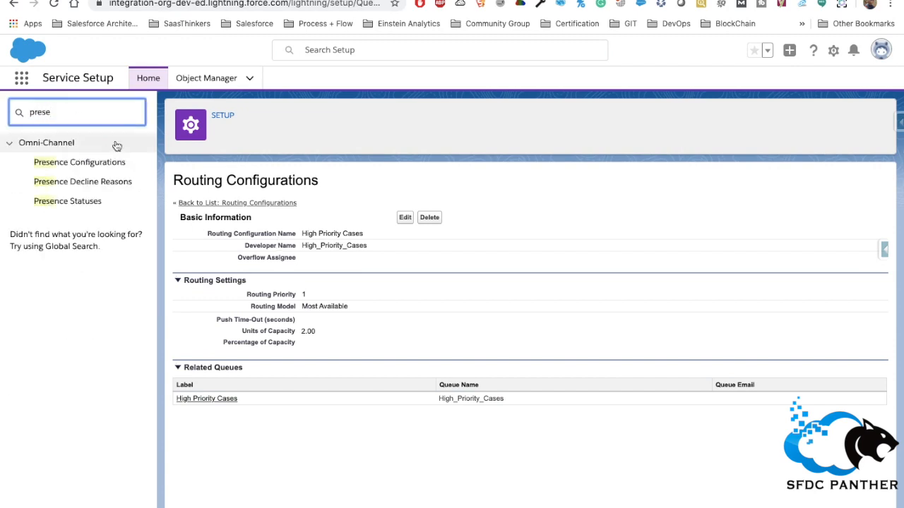
left_click(91, 165)
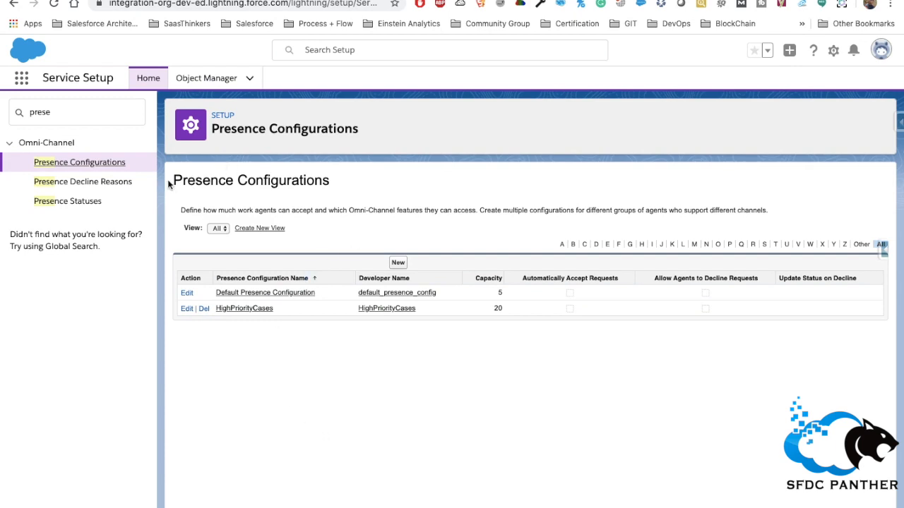
left_click_drag(182, 180, 330, 182)
left_click(388, 209)
triple_click(281, 182)
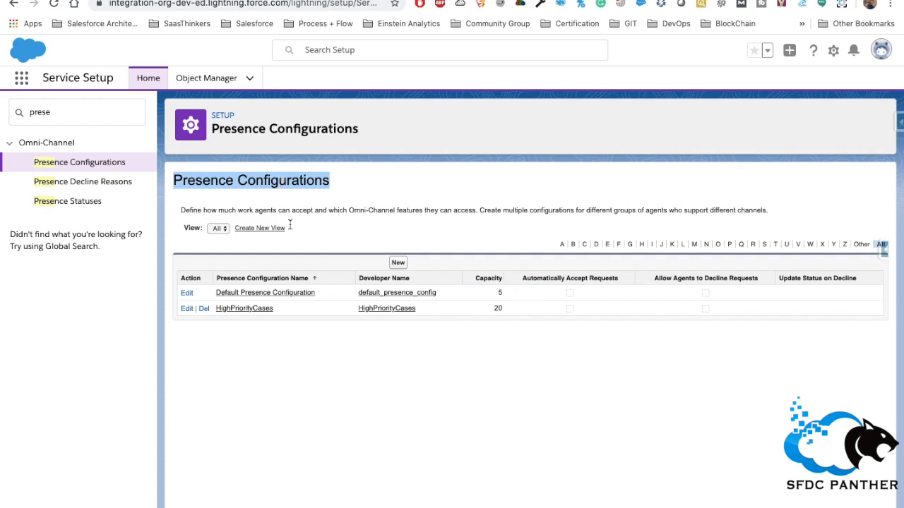
- Open the HighPriorityCases presence configuration for editing and review its configuration name and developer name
left_click(187, 308)
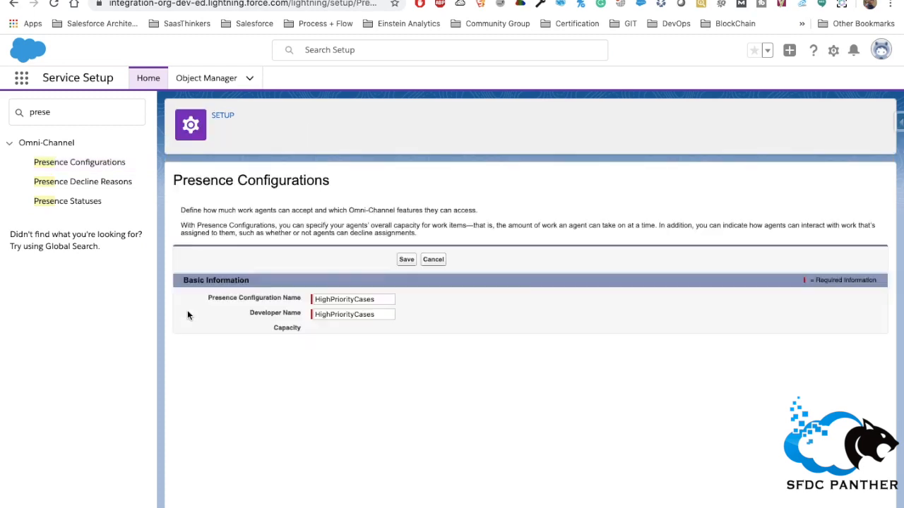
scroll(513, 334, "down", 2)
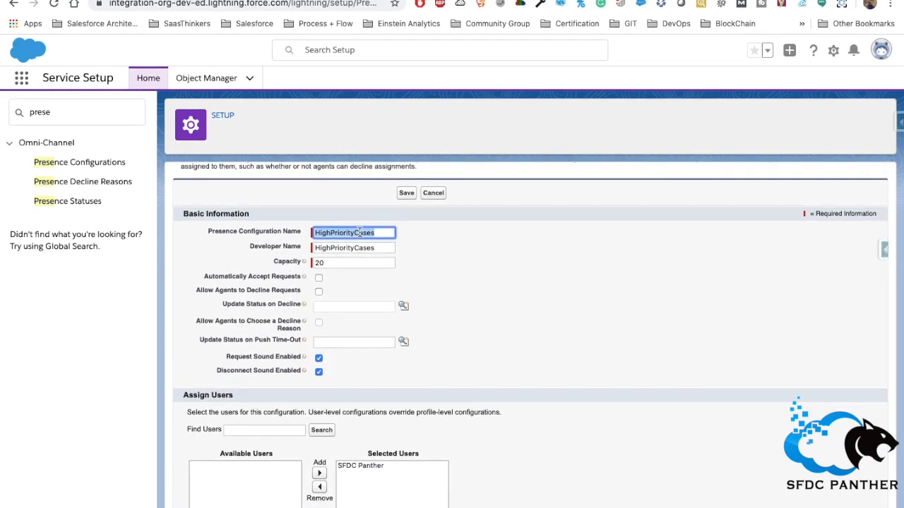
left_click(357, 254)
left_click(458, 275)
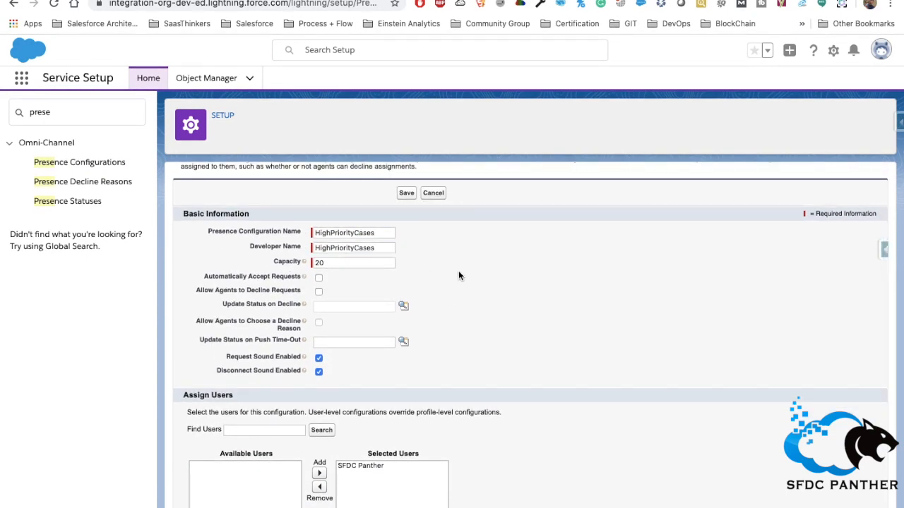
left_click(336, 234)
double_click(335, 234)
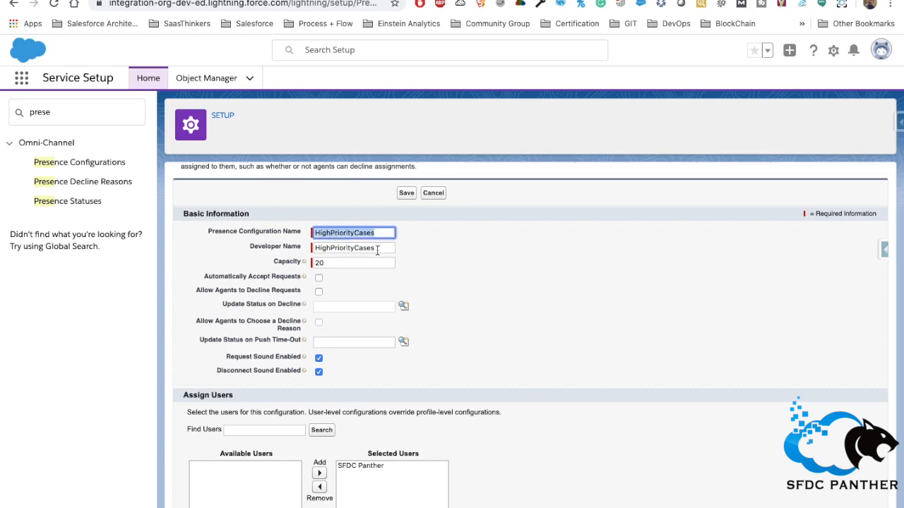
scroll(467, 269, "down", 1)
- Examine the capacity setting of the HighPriorityCases presence configuration, including its help text and the page description
mouse_move(304, 235)
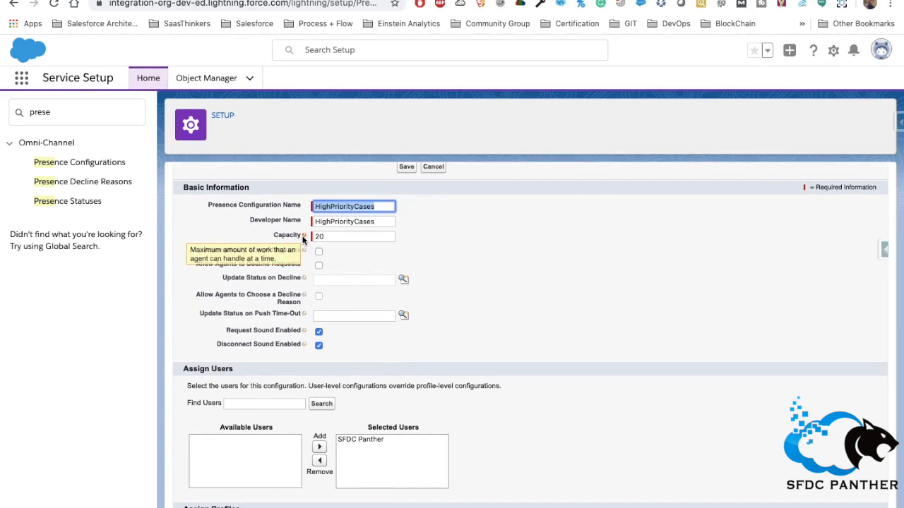
left_click_drag(344, 235, 310, 238)
left_click(463, 245)
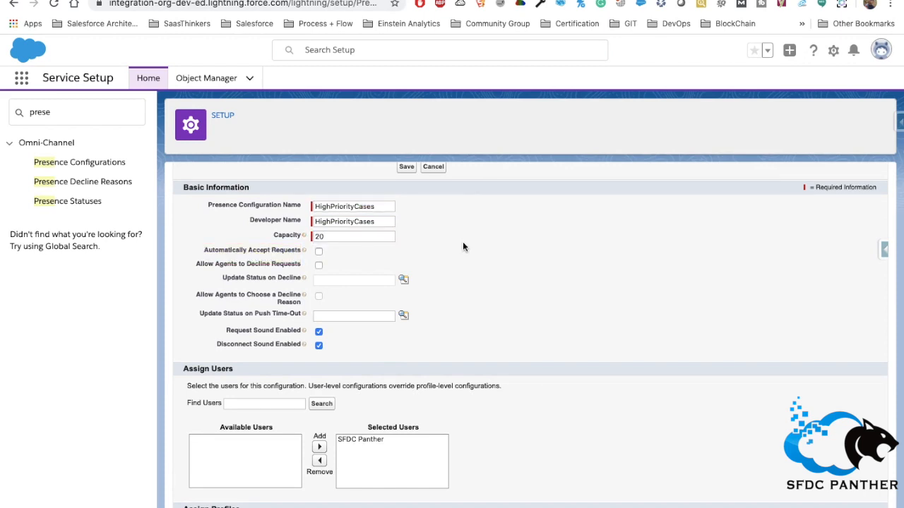
scroll(462, 246, "up", 3)
triple_click(251, 178)
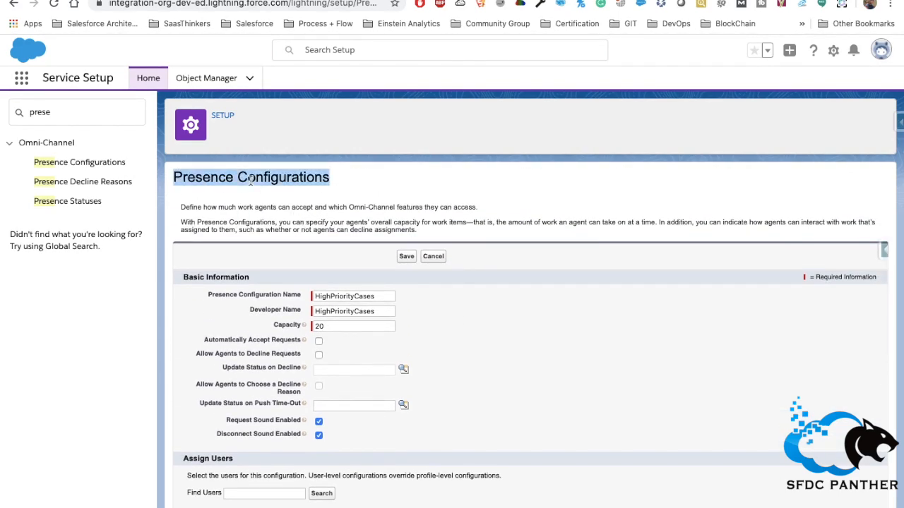
scroll(491, 348, "down", 2)
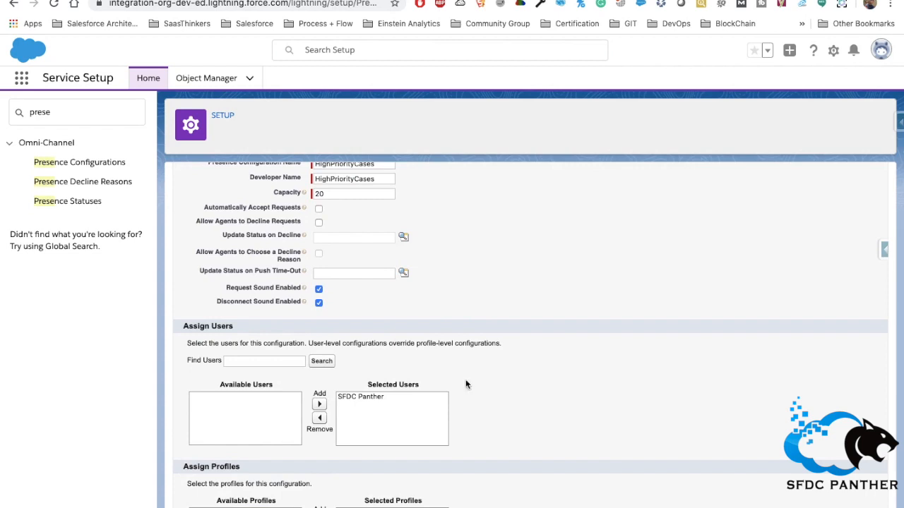
scroll(501, 381, "up", 1)
scroll(502, 384, "down", 1)
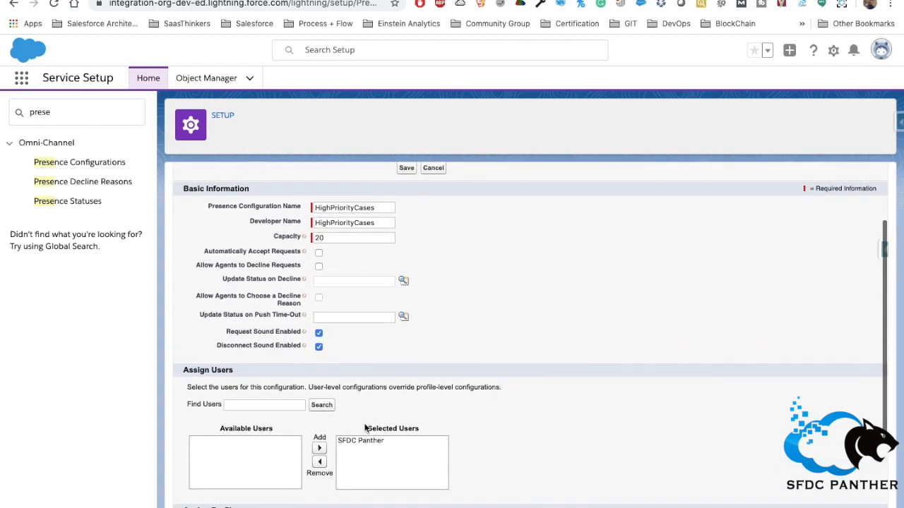
double_click(335, 239)
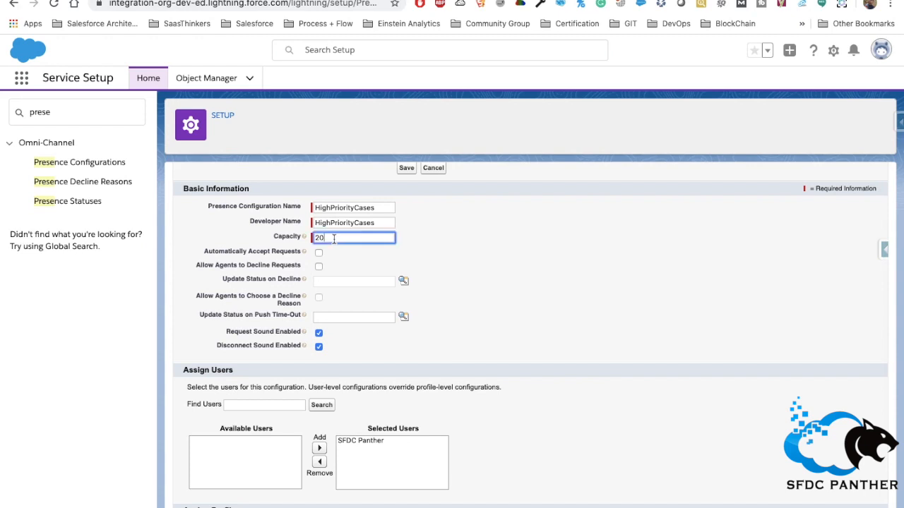
left_click(427, 254)
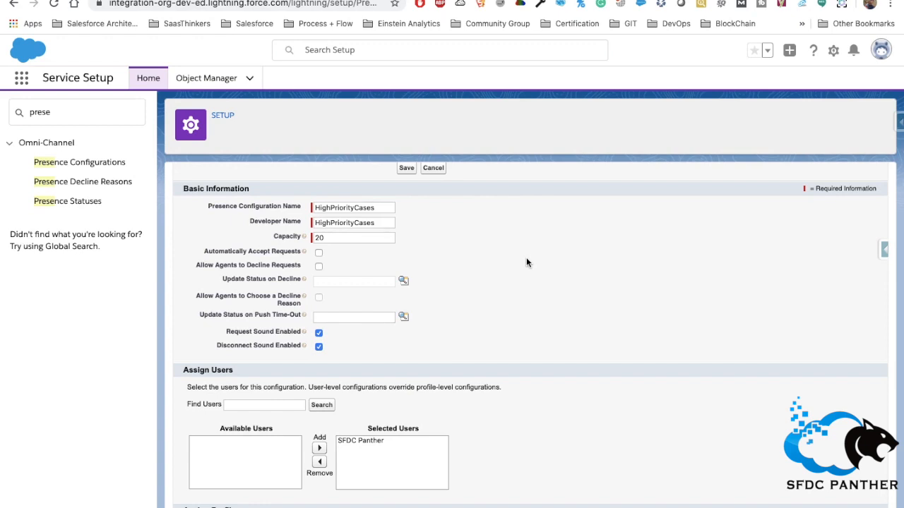
- Try allowing agents to decline requests in the HighPriorityCases configuration and switch the option off again
double_click(289, 237)
left_click(319, 267)
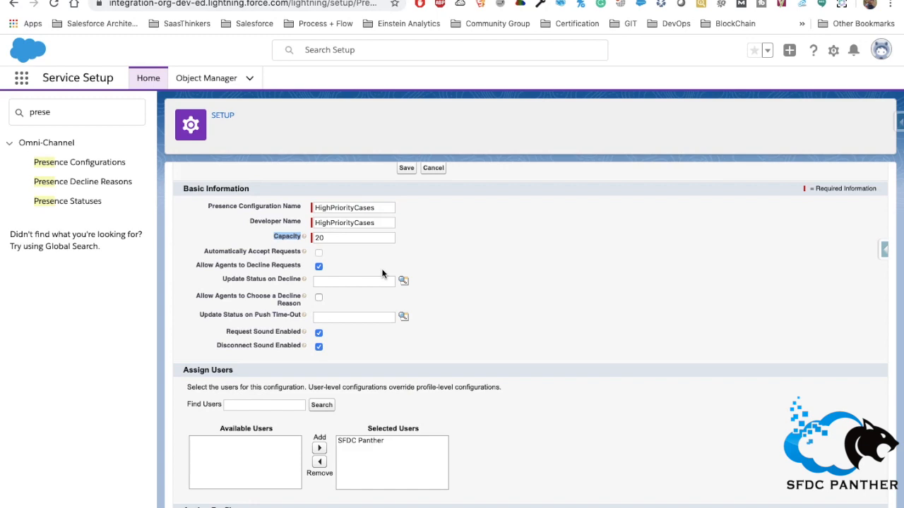
left_click(318, 267)
- Examine the request and disconnect sound options, the assigned users and profiles, and the capacity help text
scroll(350, 306, "down", 1)
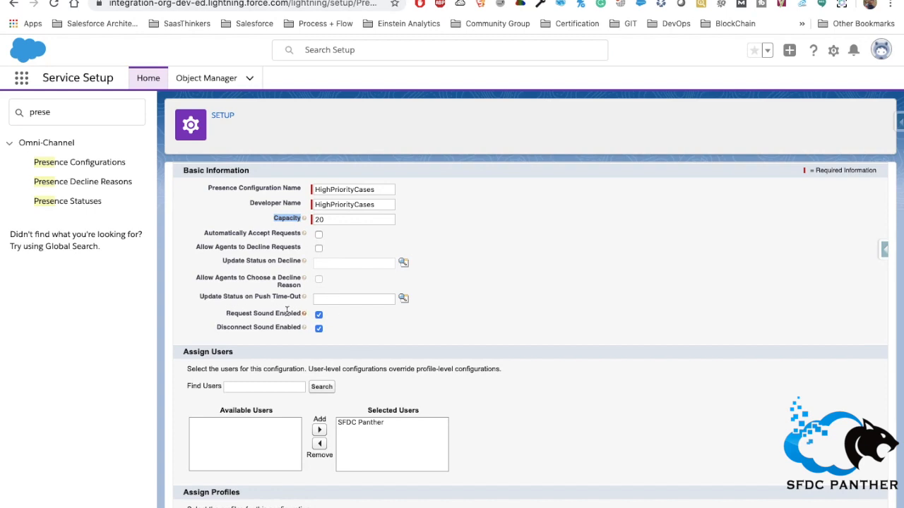
left_click_drag(226, 314, 302, 315)
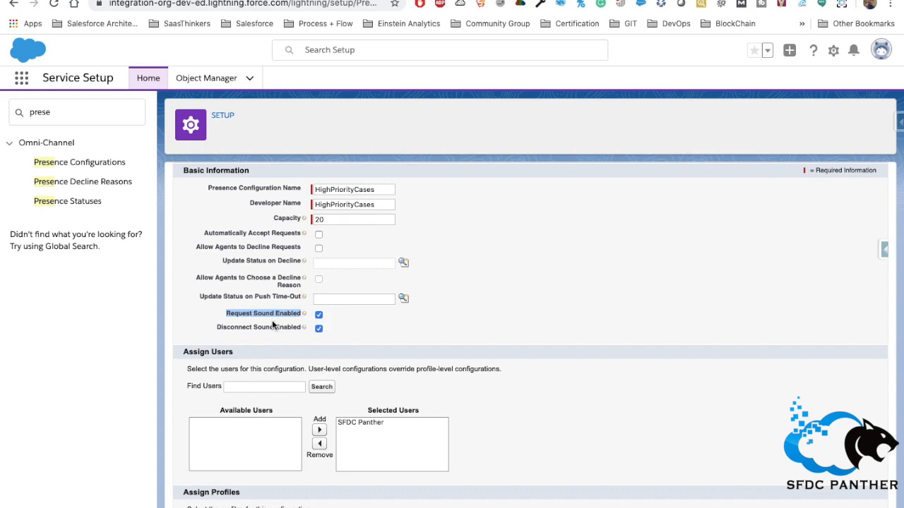
left_click_drag(254, 314, 271, 316)
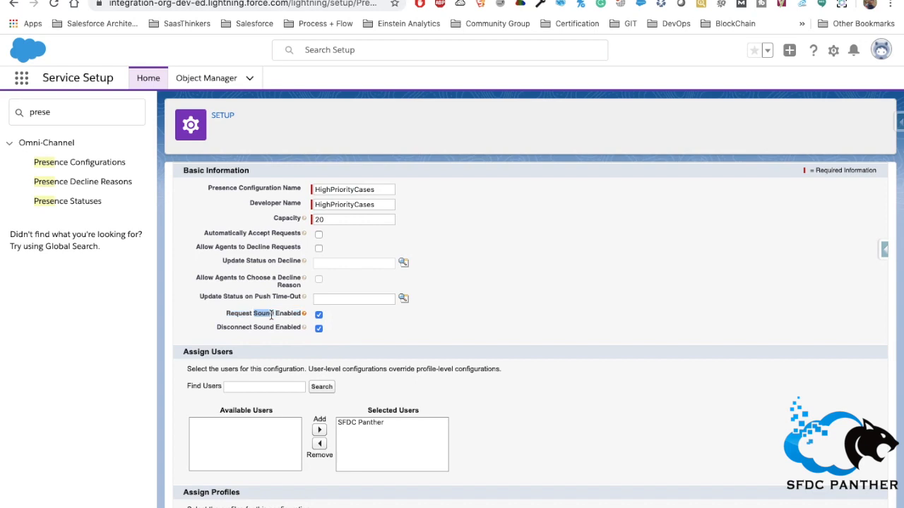
triple_click(229, 329)
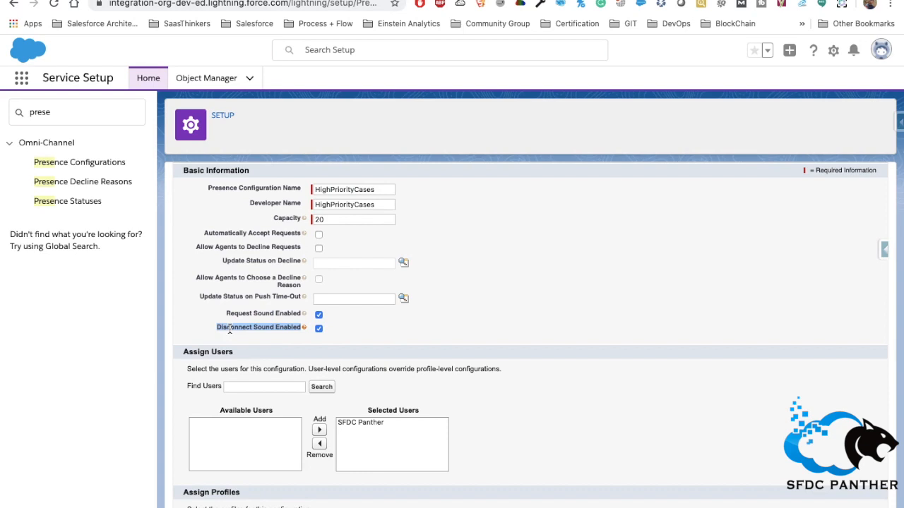
left_click(356, 344)
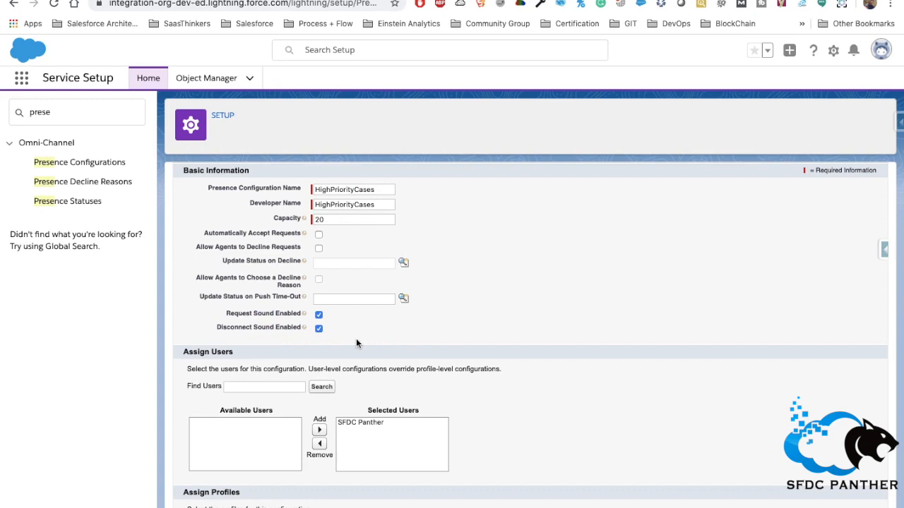
scroll(356, 343, "down", 3)
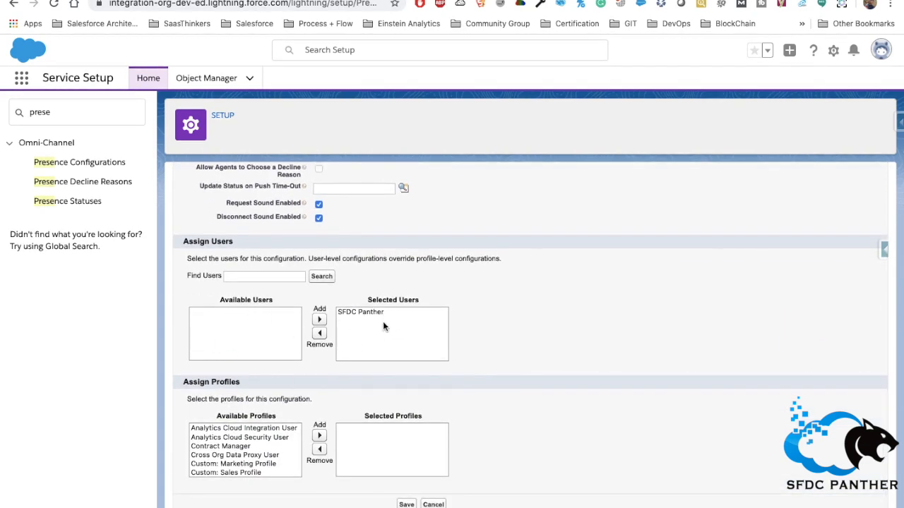
scroll(524, 255, "up", 4)
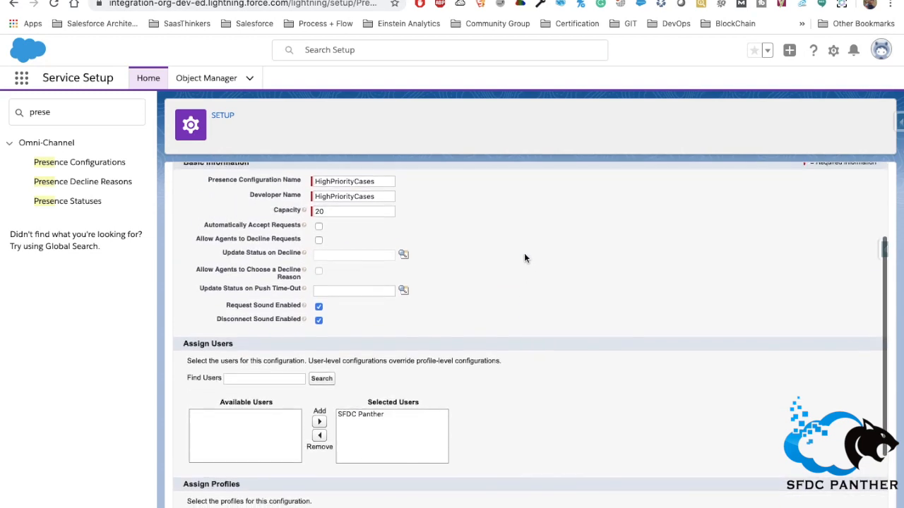
scroll(523, 258, "down", 1)
mouse_move(304, 192)
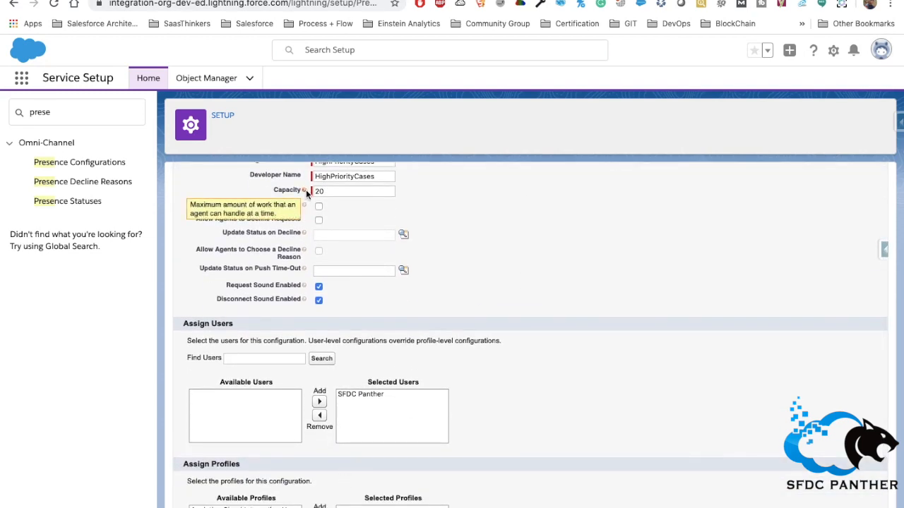
- Assign the System Administrator profile to the HighPriorityCases presence configuration and save it
scroll(572, 311, "down", 2)
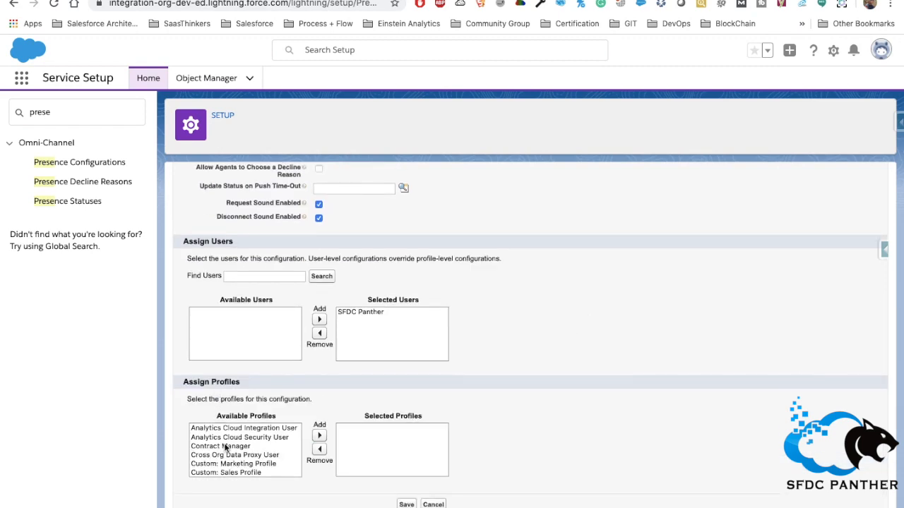
scroll(243, 450, "down", 5)
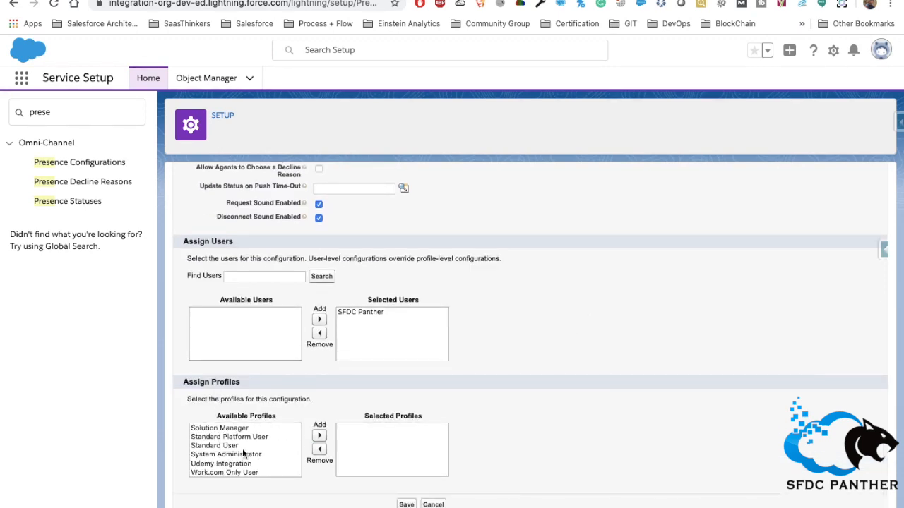
left_click(238, 454)
left_click(319, 436)
left_click(408, 504)
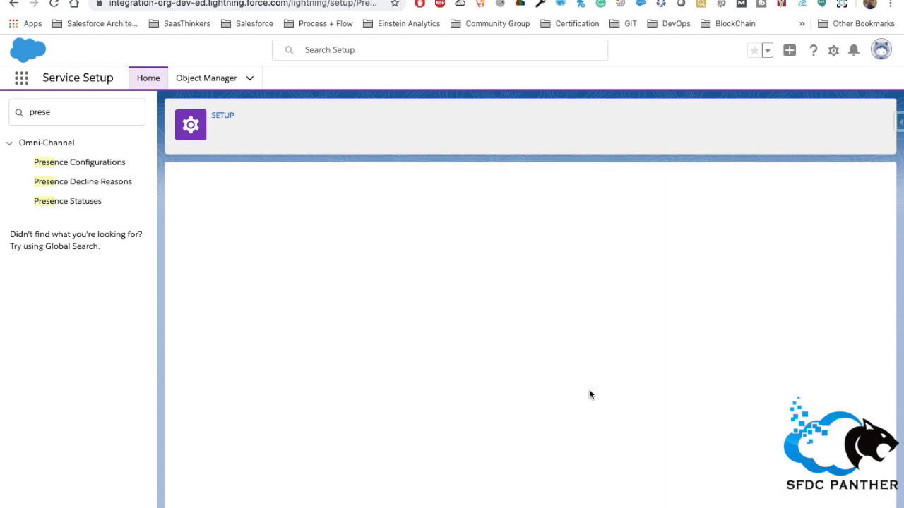
- Examine the options and the user and profile assignments of a blank new presence configuration, and cancel it
left_click_drag(282, 310, 211, 311)
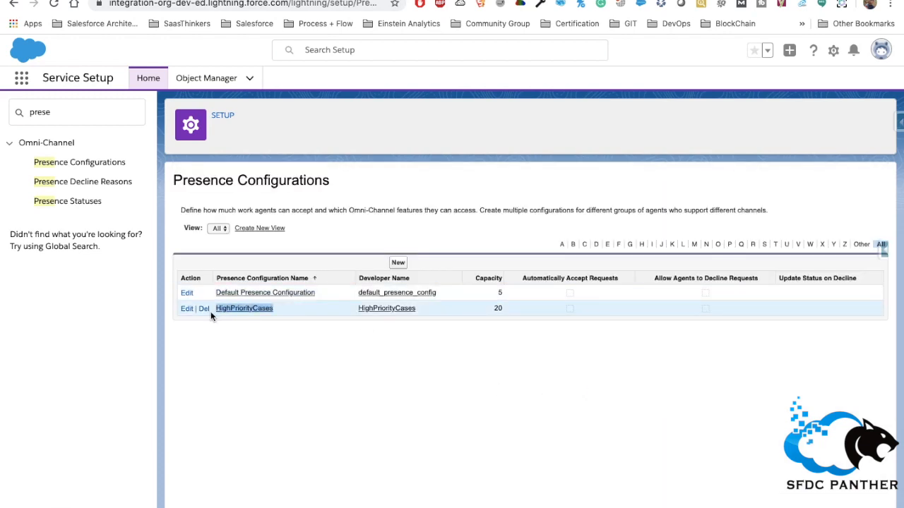
left_click(397, 264)
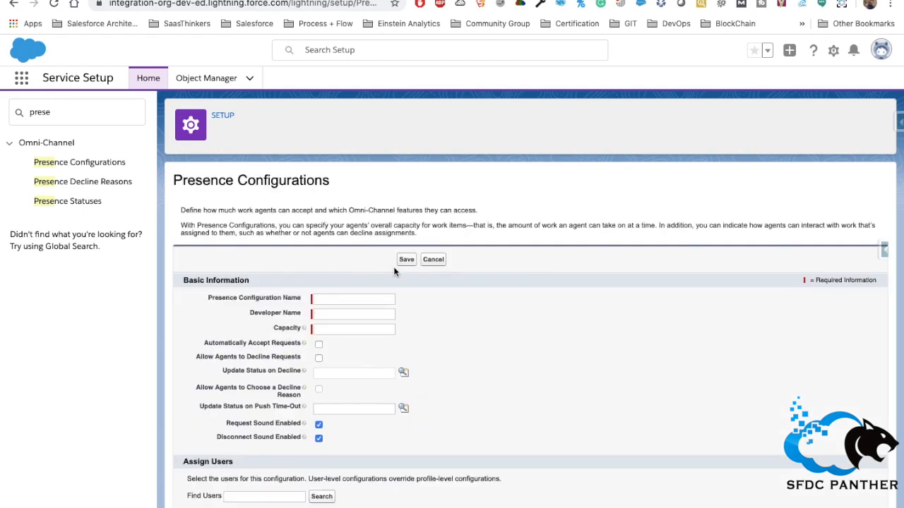
scroll(478, 377, "down", 2)
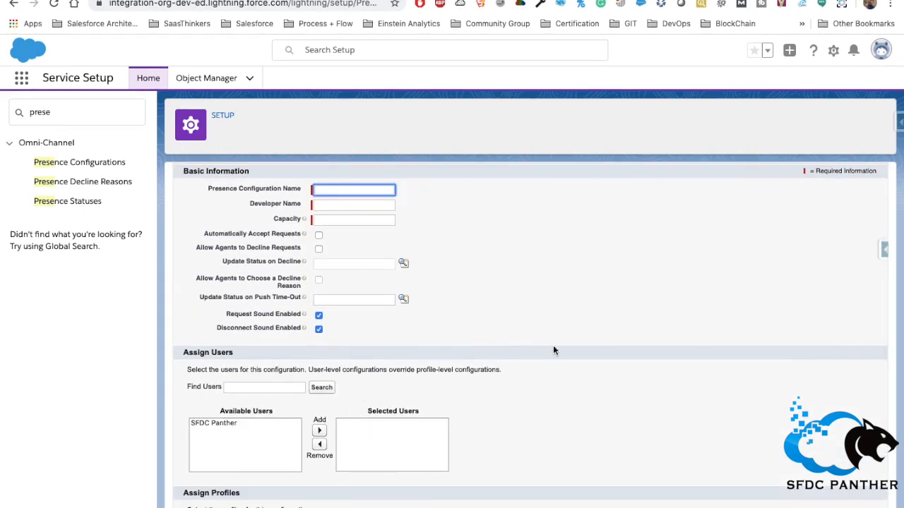
scroll(568, 364, "down", 2)
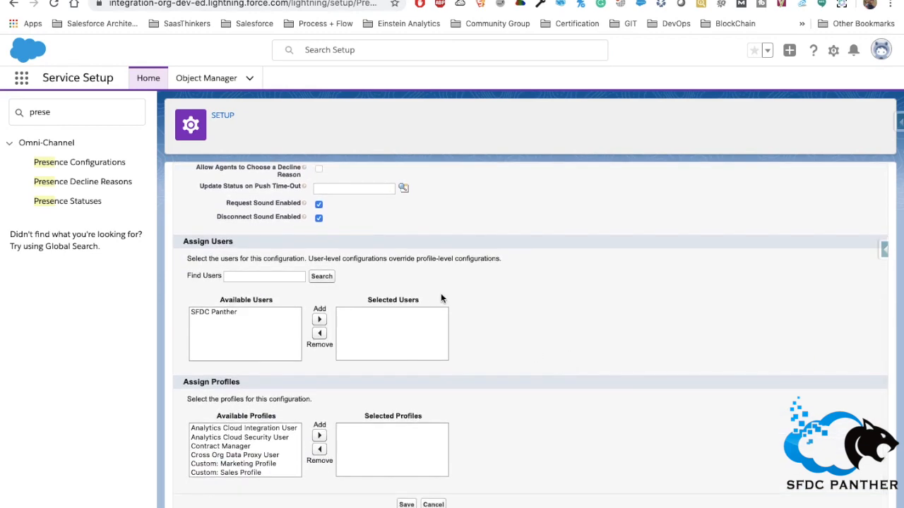
scroll(440, 296, "up", 1)
scroll(342, 330, "down", 1)
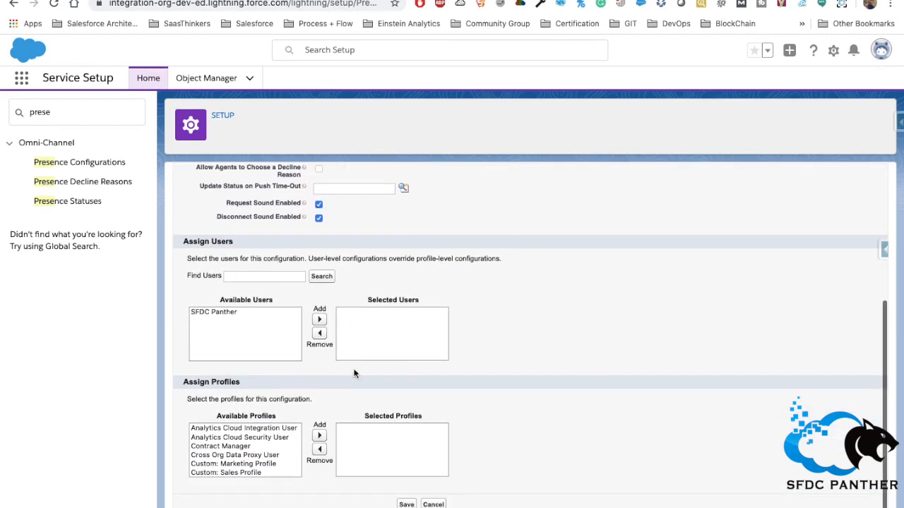
left_click(435, 502)
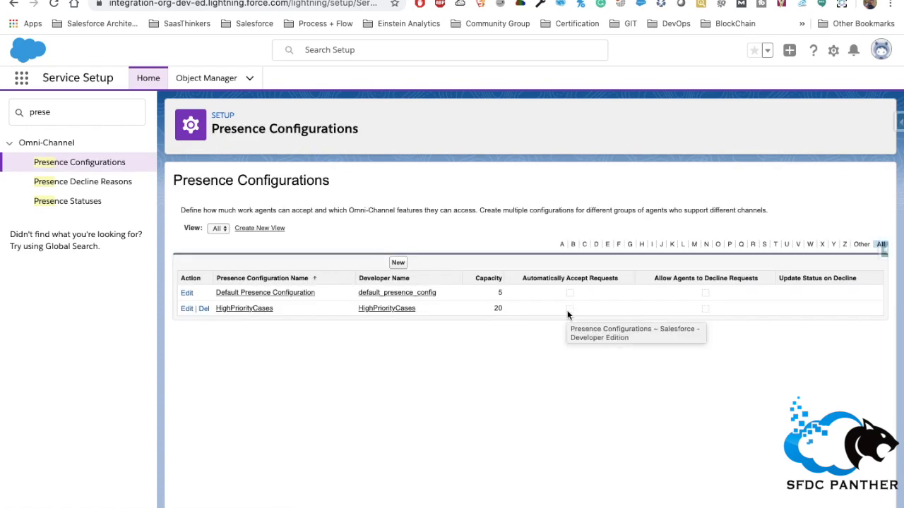
- Start a new presence status named Available for Leads, with developer name Available_for_Leads
left_click(71, 209)
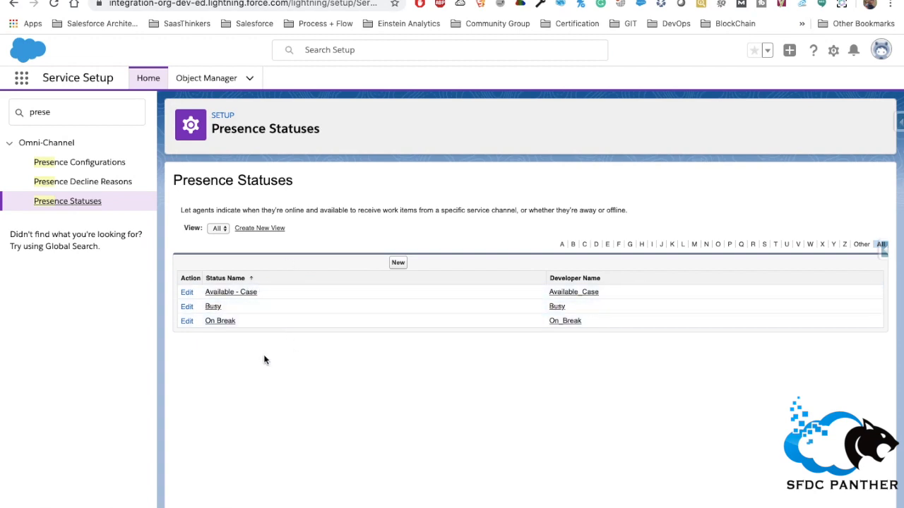
left_click(398, 263)
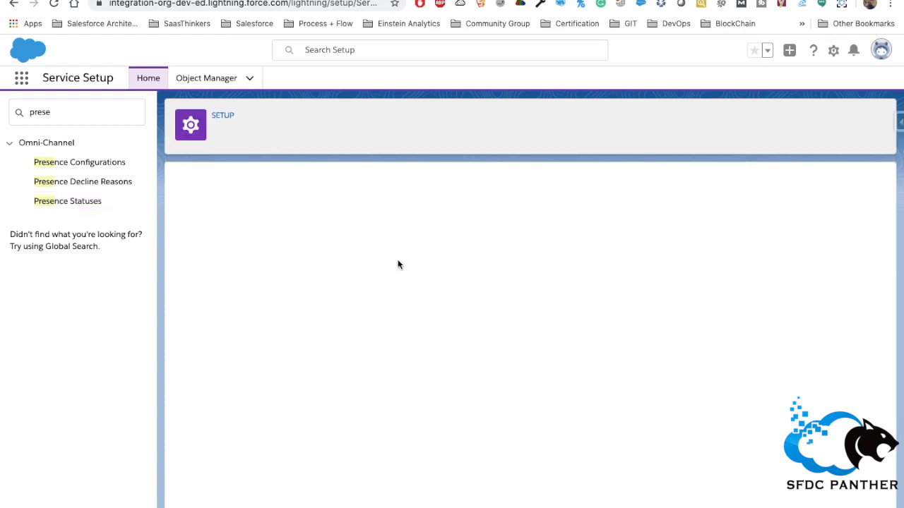
left_click(357, 274)
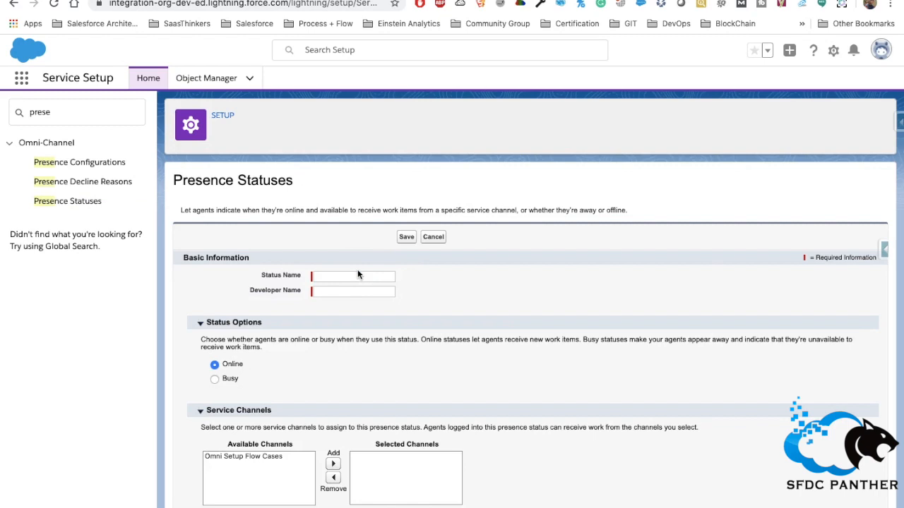
left_click(357, 276)
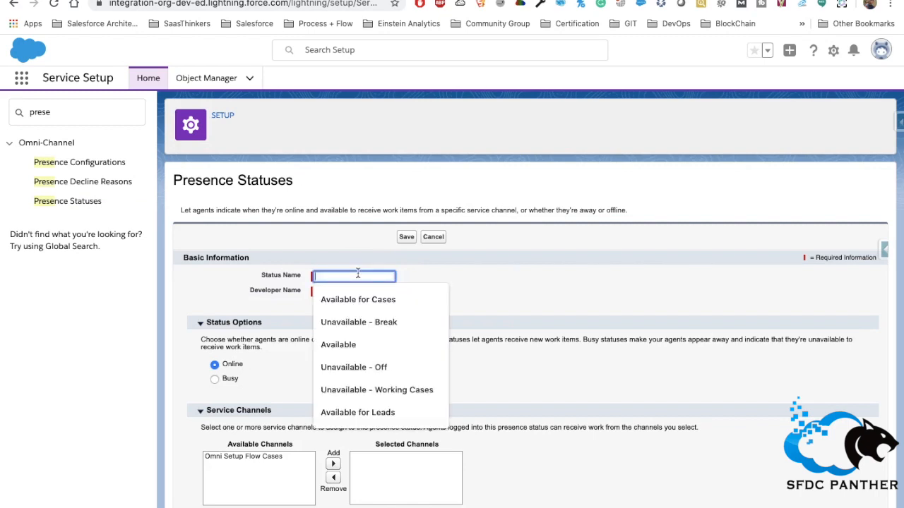
type("Ava")
key("Down")
key("Return")
double_click(362, 278)
type("Leads")
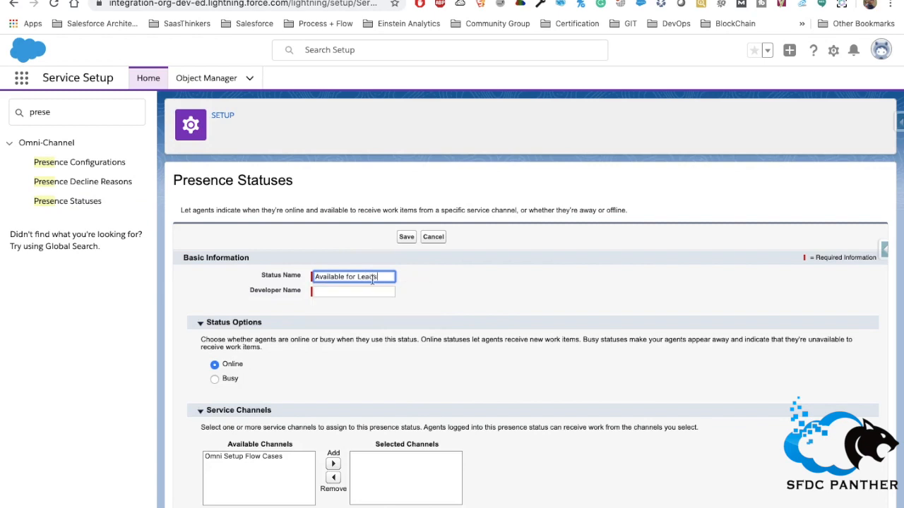
left_click(387, 315)
left_click(454, 308)
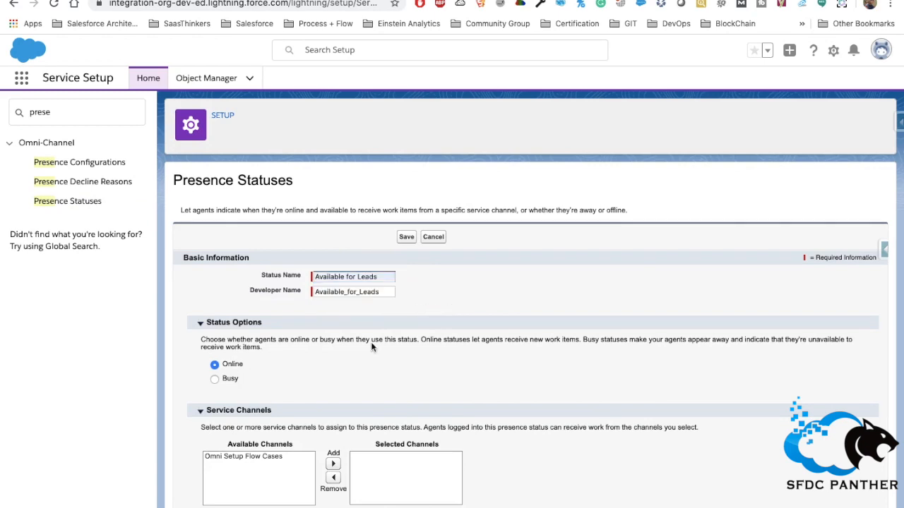
scroll(342, 358, "down", 1)
triple_click(336, 244)
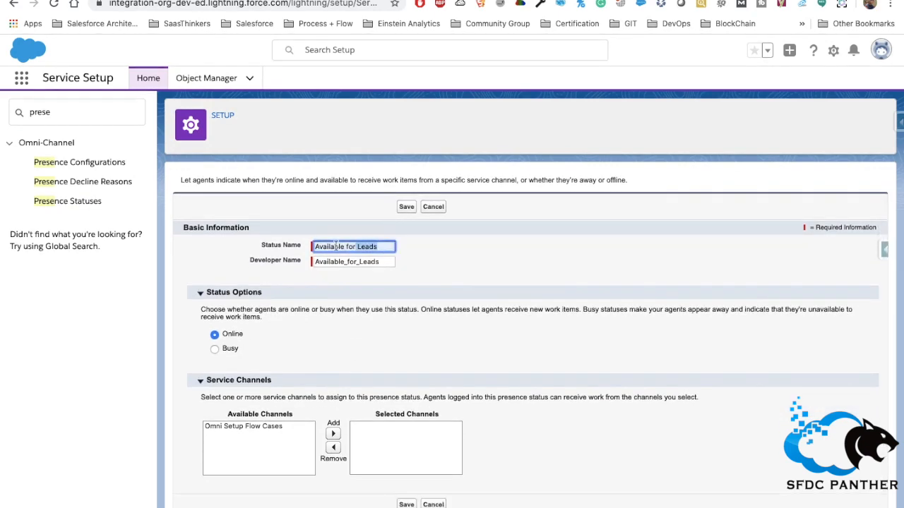
left_click(469, 260)
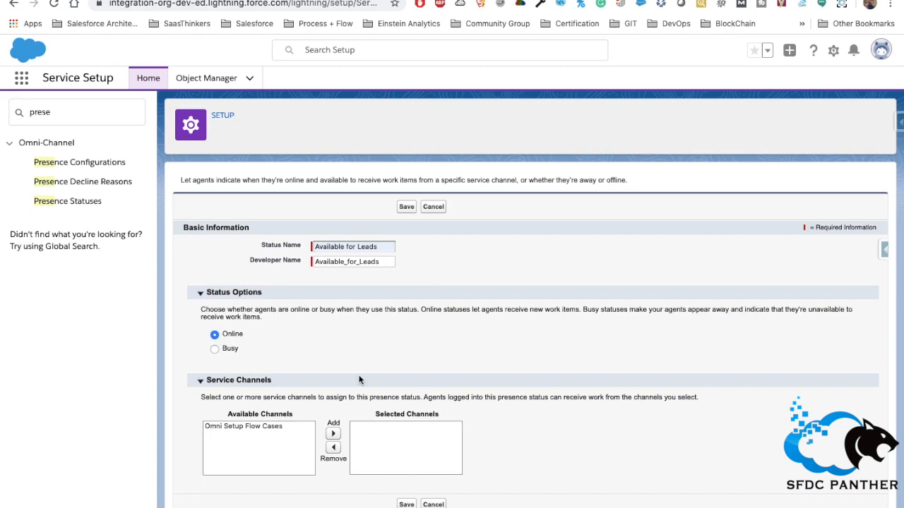
- Try assigning the Omni Setup Flow Cases channel to the Available for Leads status, remove it again and cancel the status
left_click(247, 430)
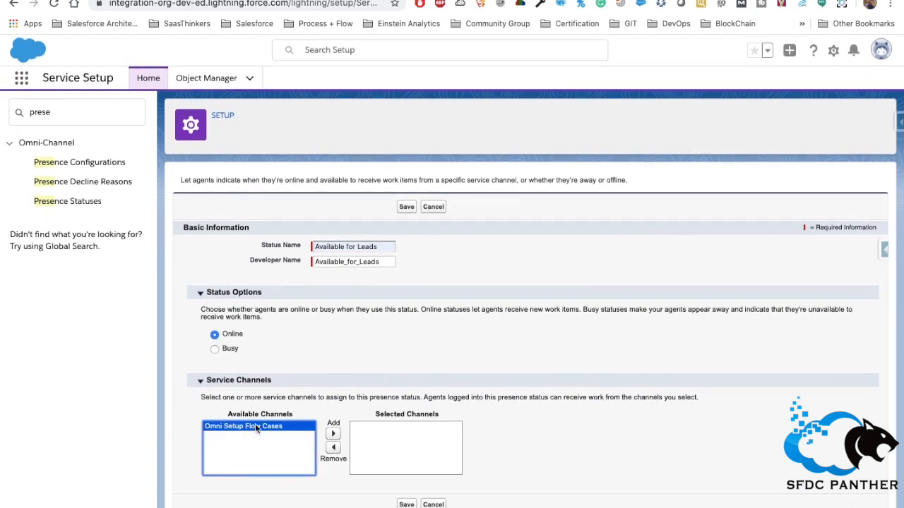
left_click(333, 434)
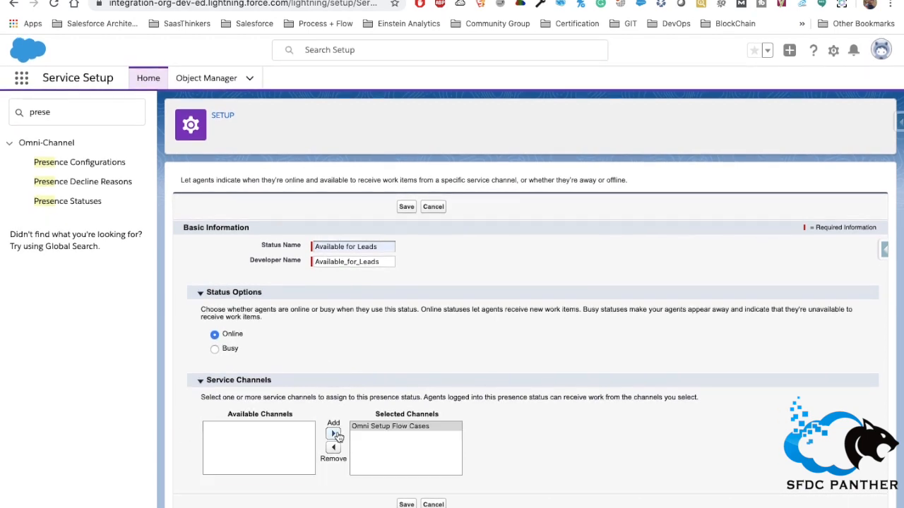
left_click(437, 426)
left_click(334, 447)
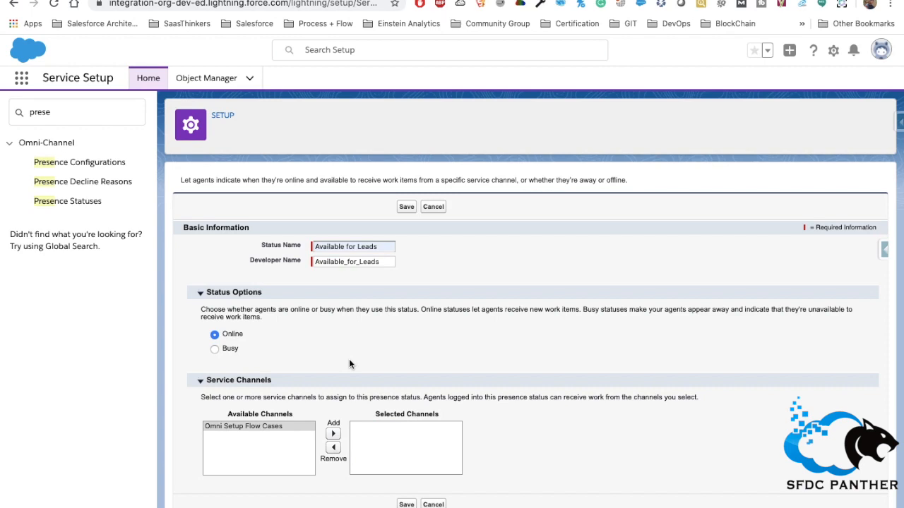
left_click(433, 207)
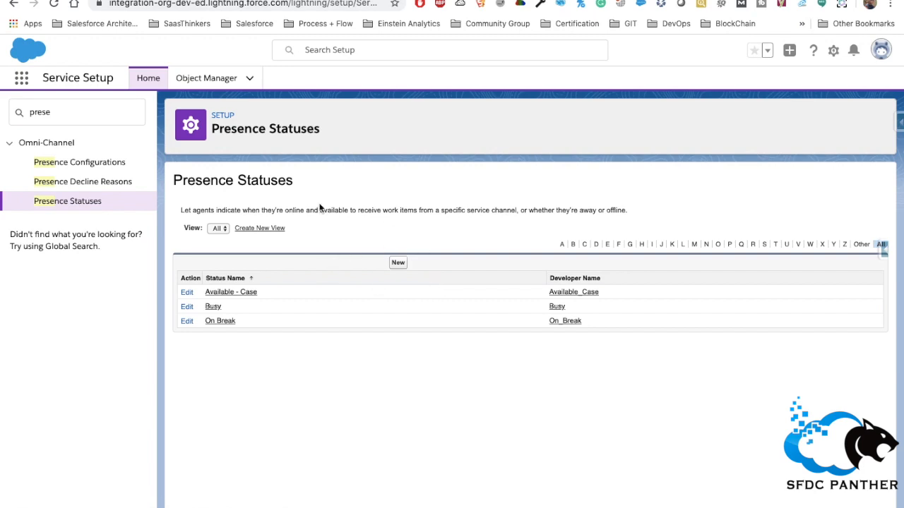
- Search the setup pages for "service" and open the Omni-Channel Service Channels list
left_click(60, 118)
double_click(61, 117)
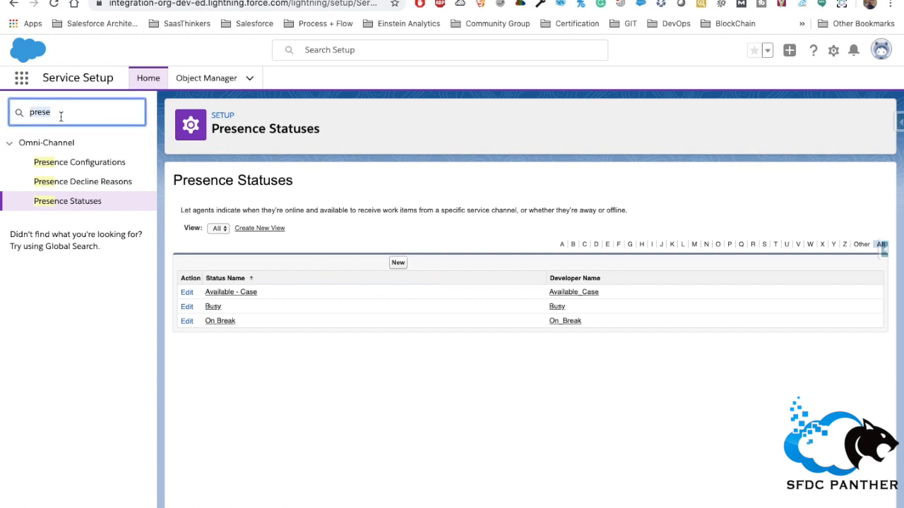
type("ser")
type("vuce ch")
key("BackSpace")
key("BackSpace")
key("BackSpace")
key("BackSpace")
key("BackSpace")
key("BackSpace")
type("ice")
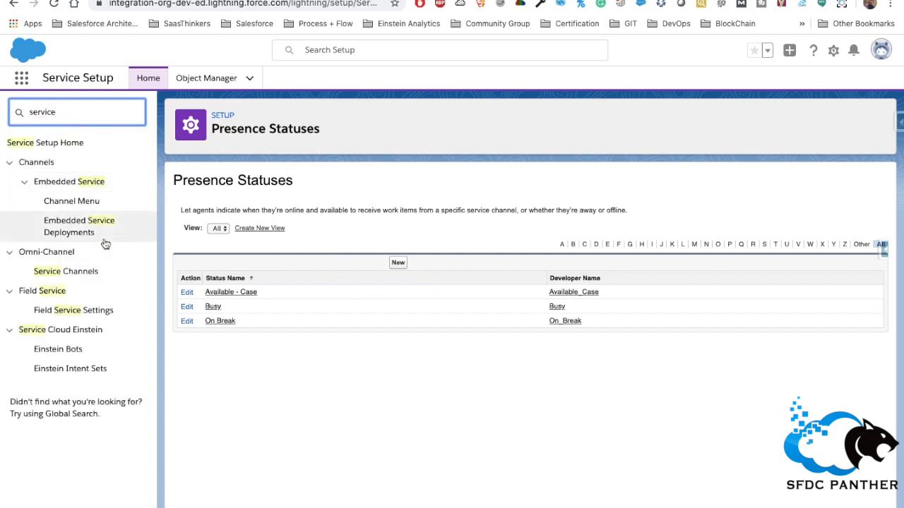
left_click(77, 276)
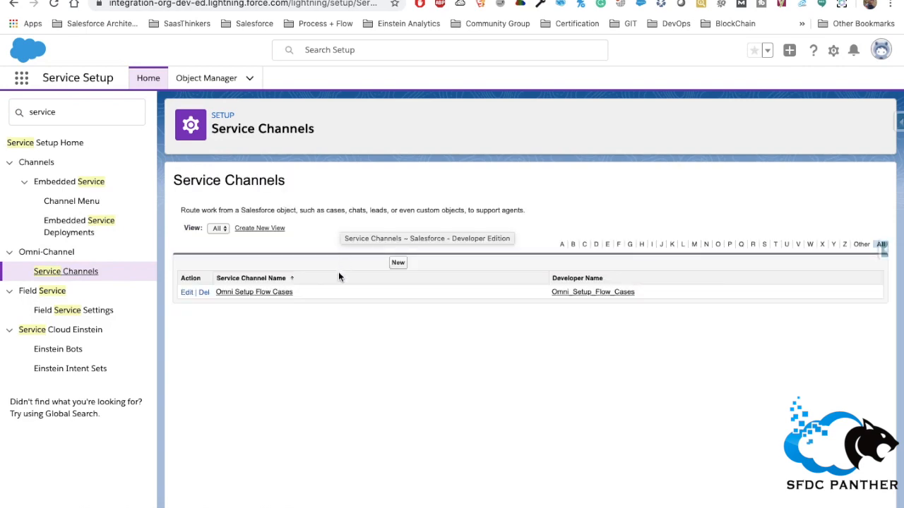
left_click_drag(304, 295, 229, 296)
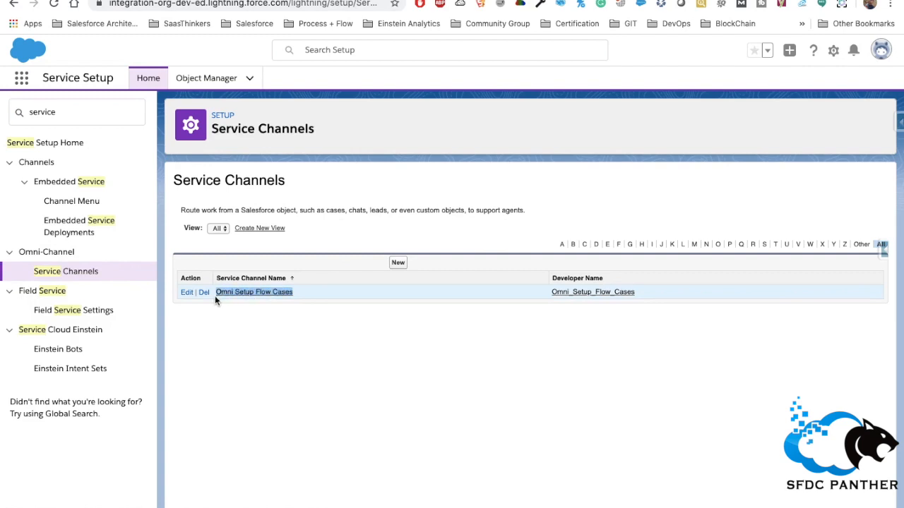
left_click(293, 328)
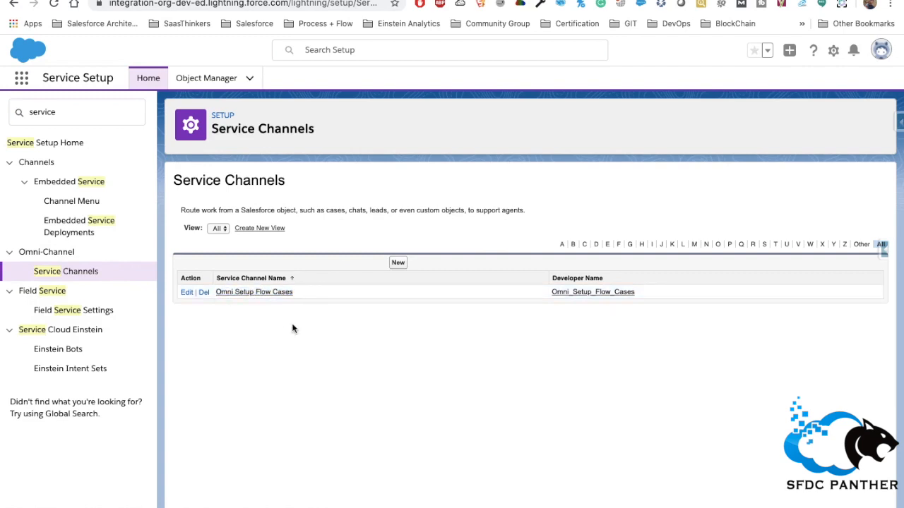
- Start a new service channel named Leads, with developer name Leads and Lead as its Salesforce object
left_click(398, 262)
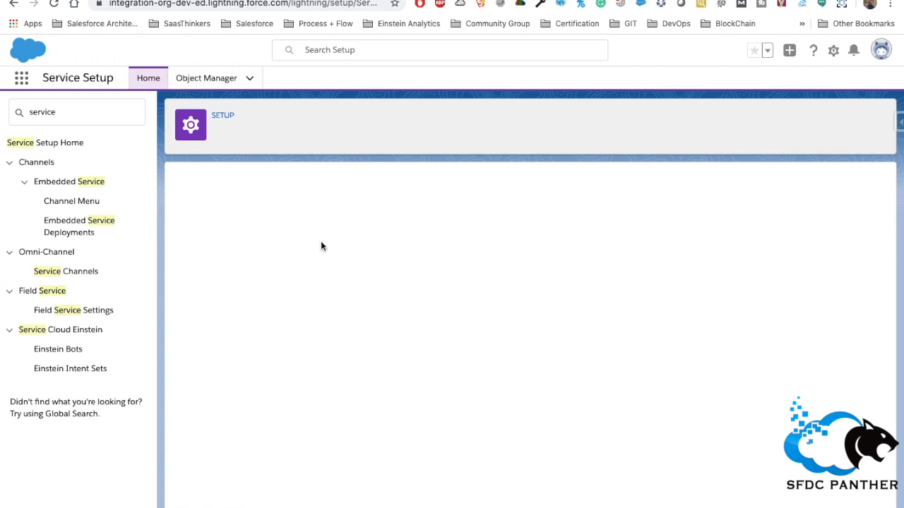
left_click(338, 283)
type("Leads")
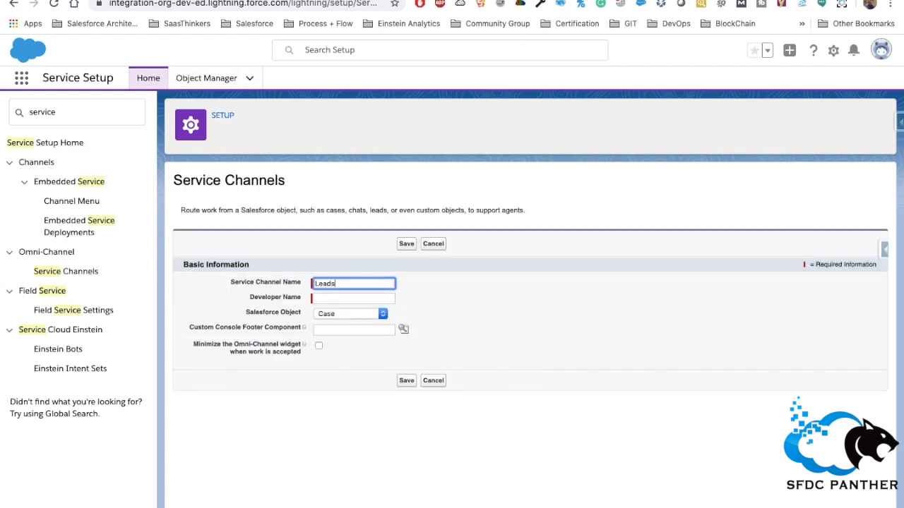
left_click(456, 293)
left_click(339, 283)
left_click(340, 311)
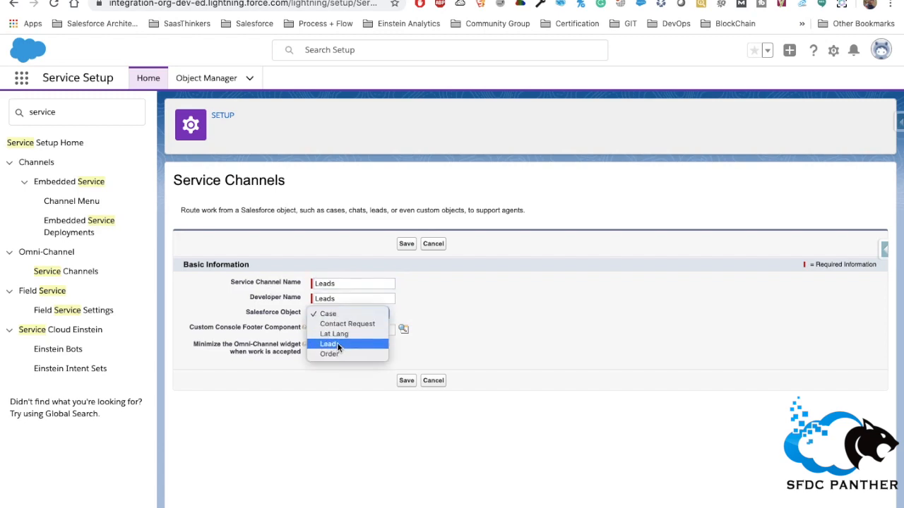
left_click(337, 345)
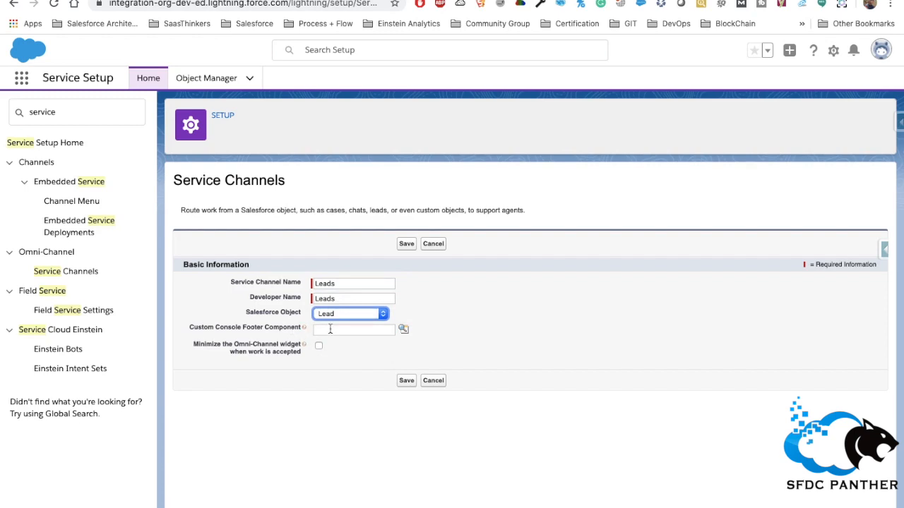
- Have the Leads channel minimize the Omni-Channel widget when work is accepted, save it and return to the channel list
left_click(337, 357)
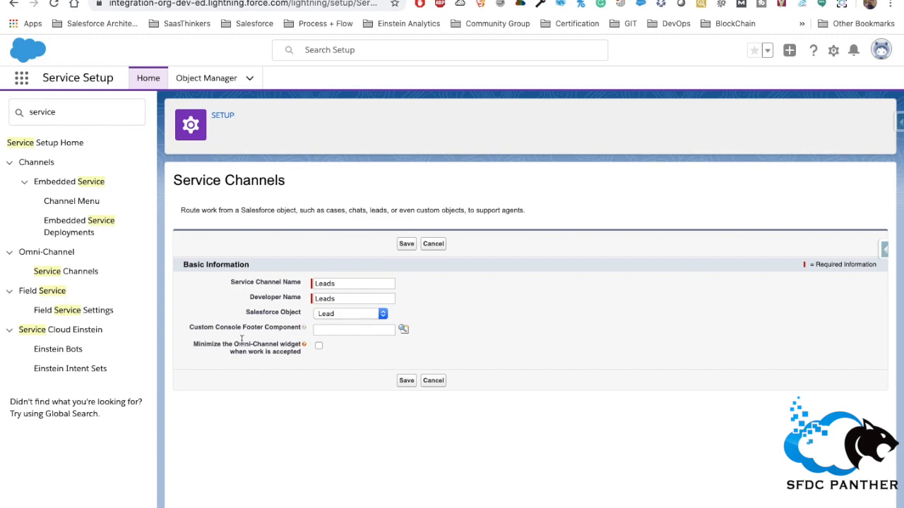
left_click(318, 345)
left_click(406, 381)
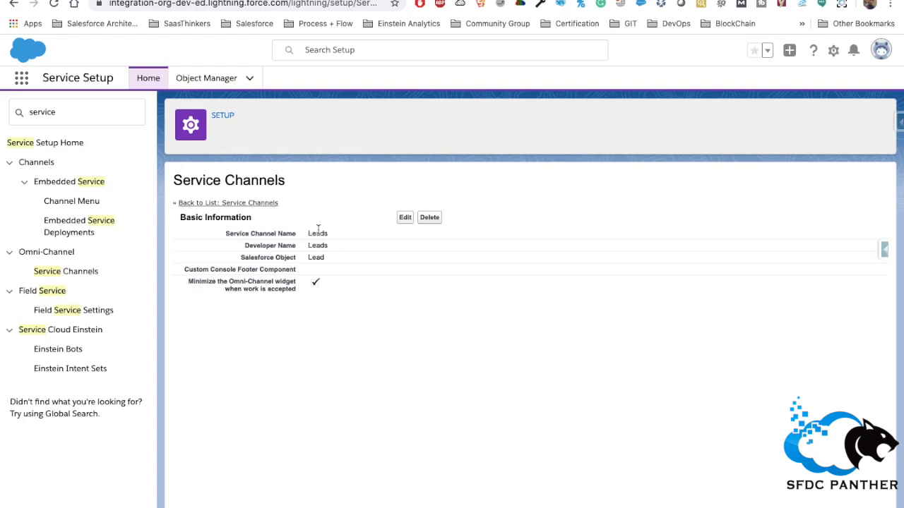
left_click(258, 203)
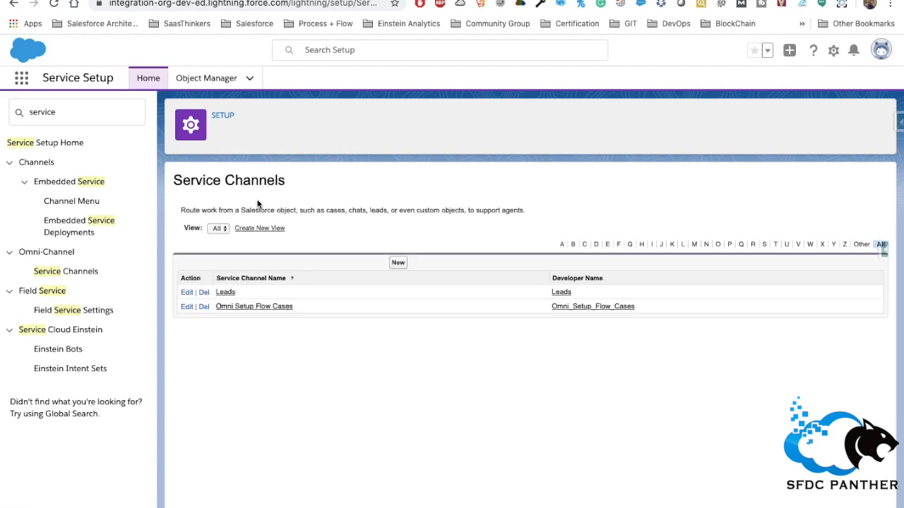
- Create and save a service channel named Order for the Order object, minimizing the Omni-Channel widget when work is accepted
left_click(398, 265)
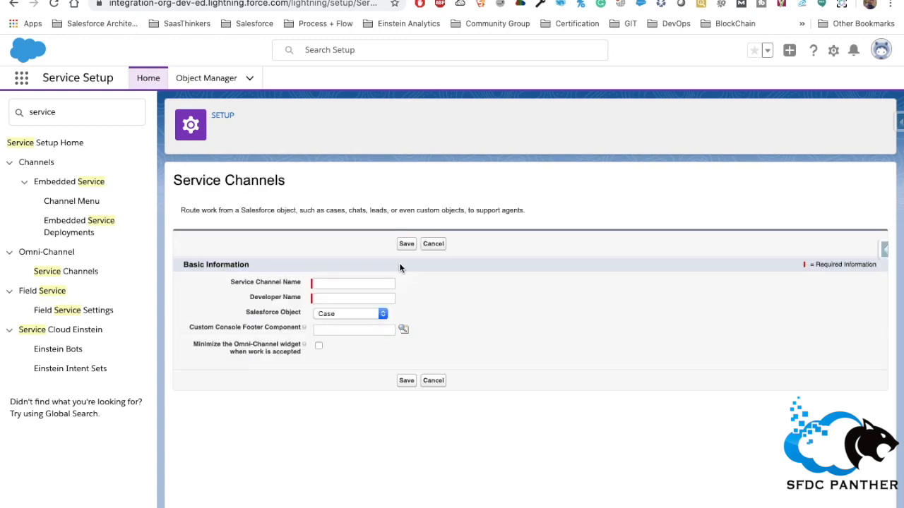
left_click(346, 313)
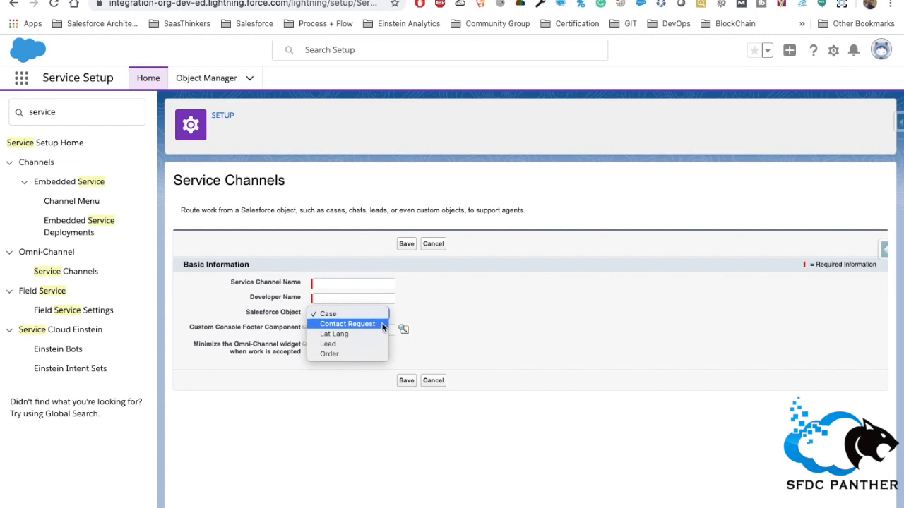
left_click(345, 354)
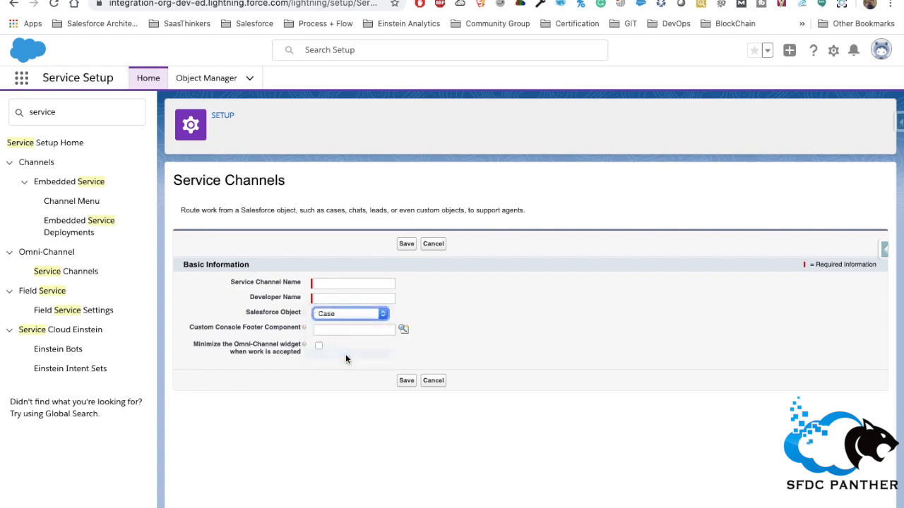
left_click(351, 283)
type("Order")
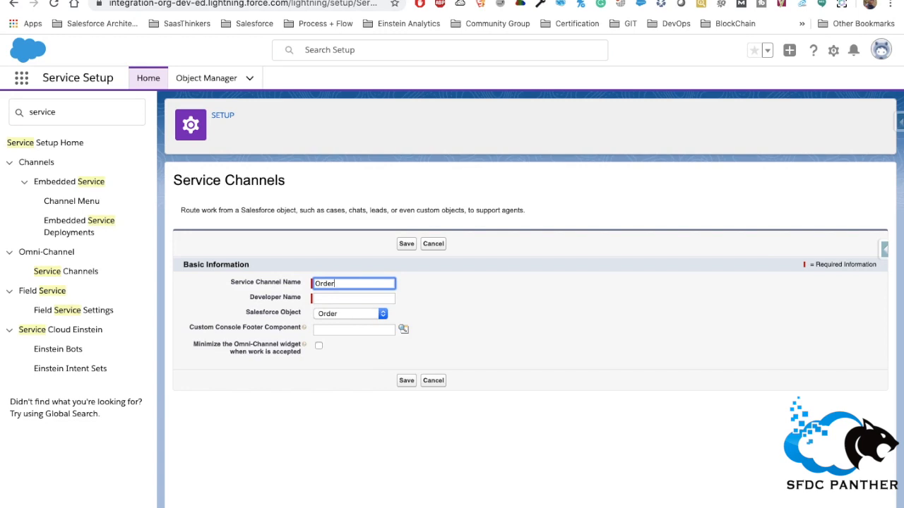
key("Tab")
left_click(318, 345)
left_click(406, 381)
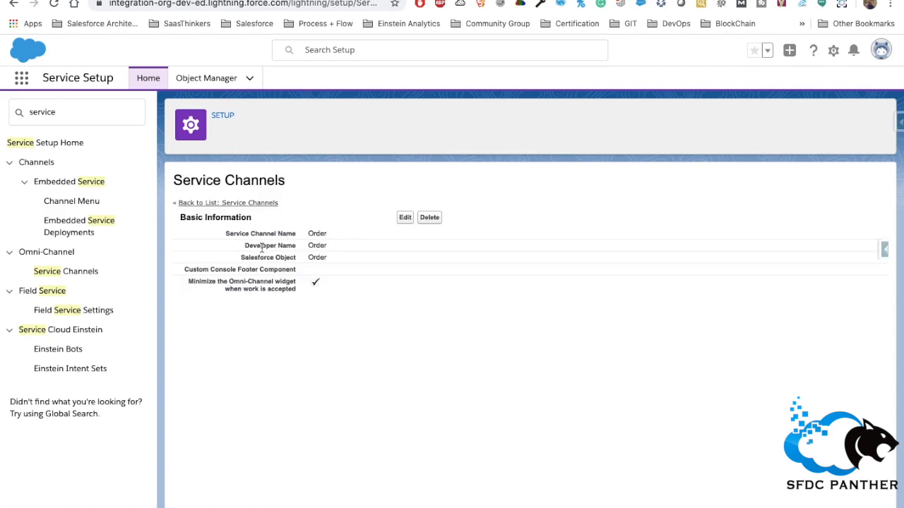
- Search the setup pages for "prese", open Presence Statuses and start a new status named Available for Leads
double_click(62, 112)
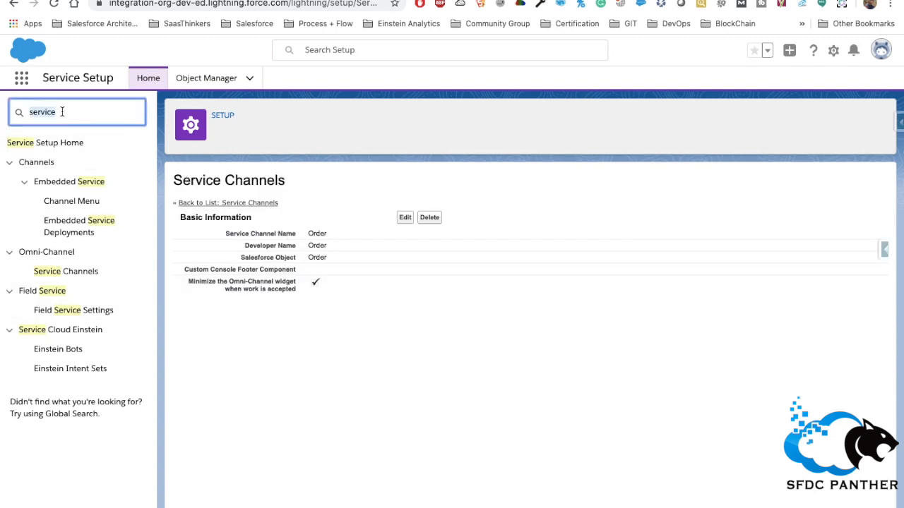
type("prese")
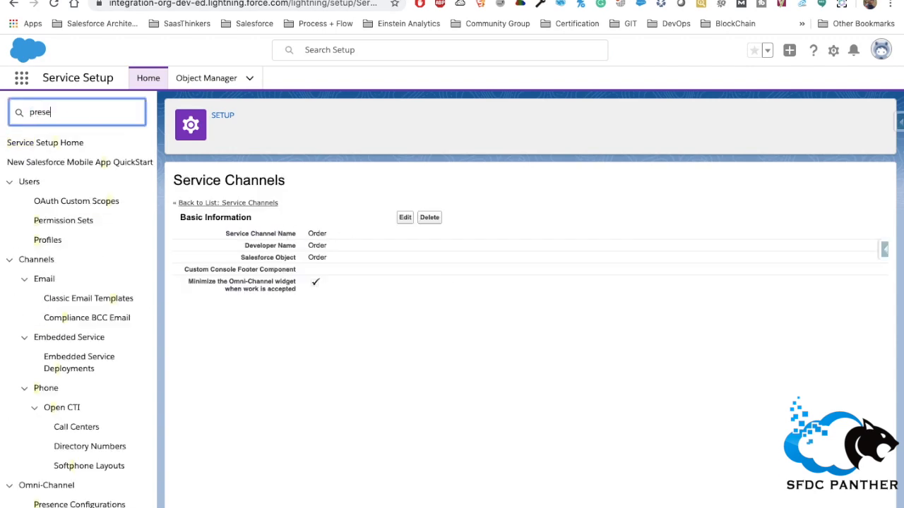
left_click(68, 204)
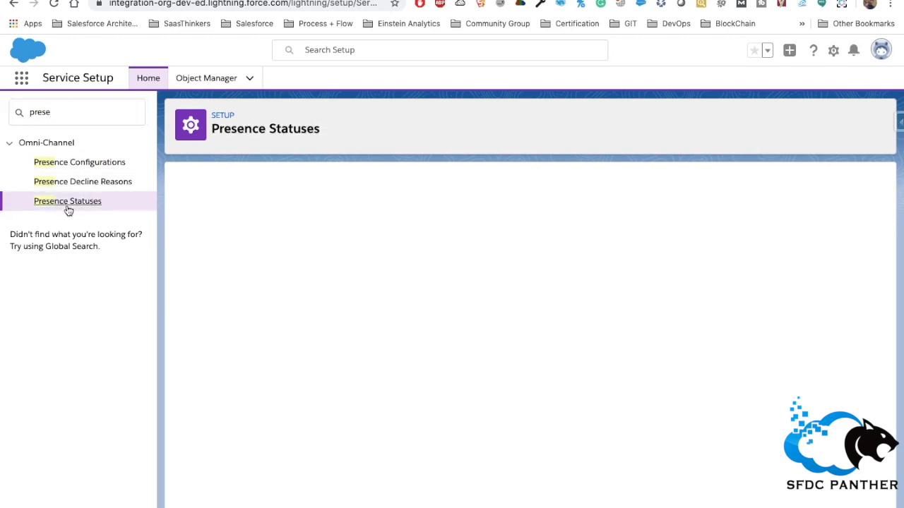
left_click(398, 263)
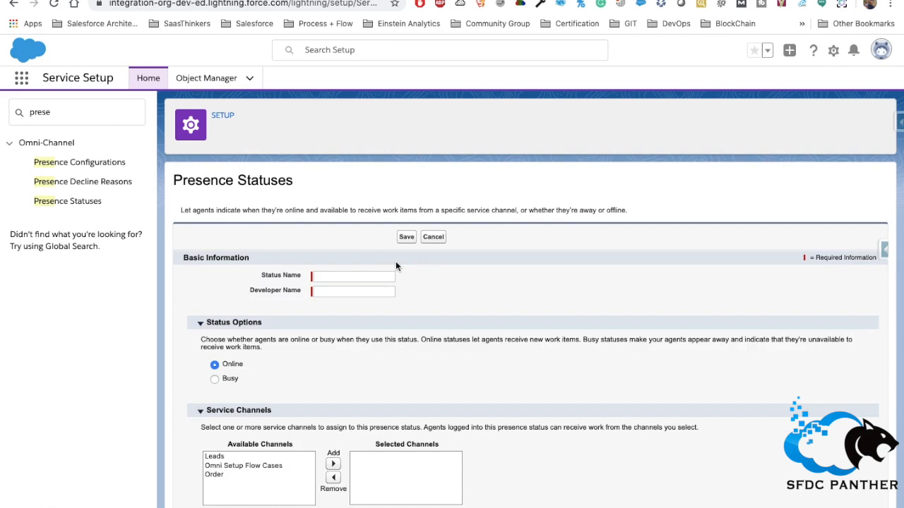
type("Available for Leads")
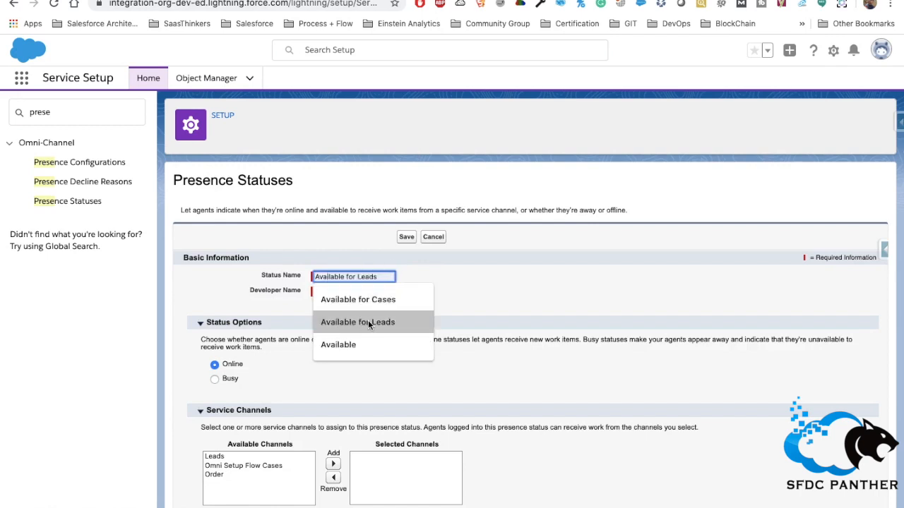
left_click(368, 323)
left_click(473, 293)
scroll(473, 292, "down", 1)
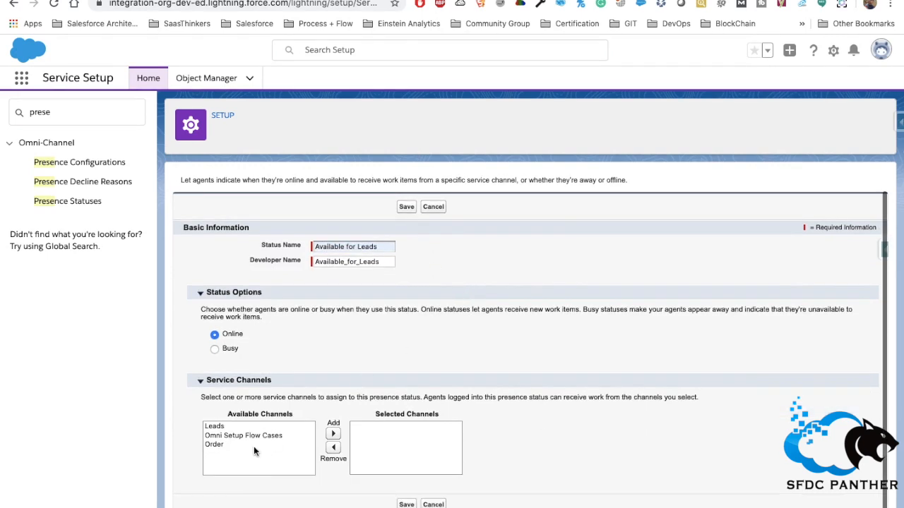
- Assign the Leads service channel to the new presence status and save it
left_click(220, 445)
left_click(230, 428)
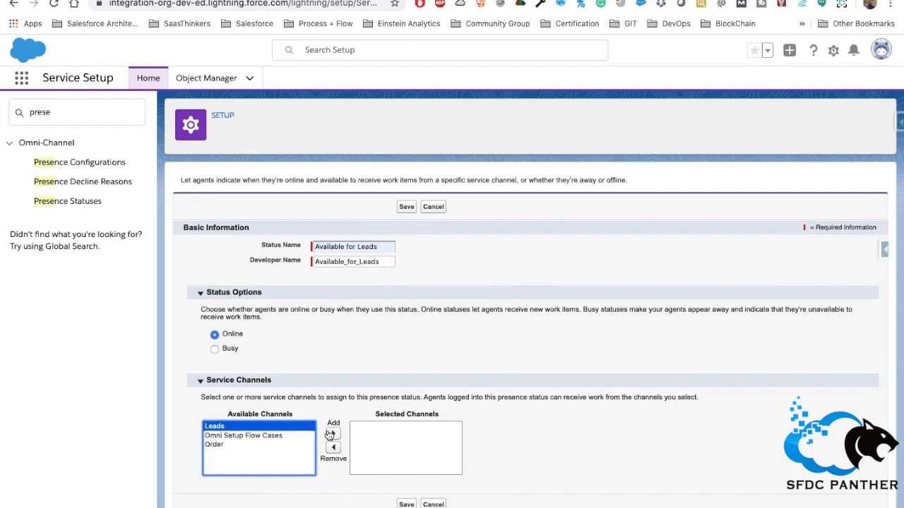
left_click(331, 433)
left_click(366, 426)
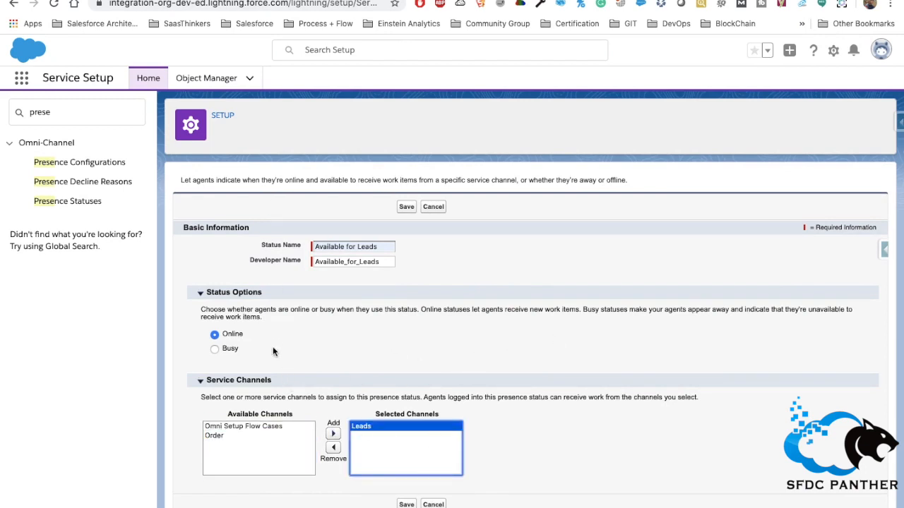
left_click(406, 206)
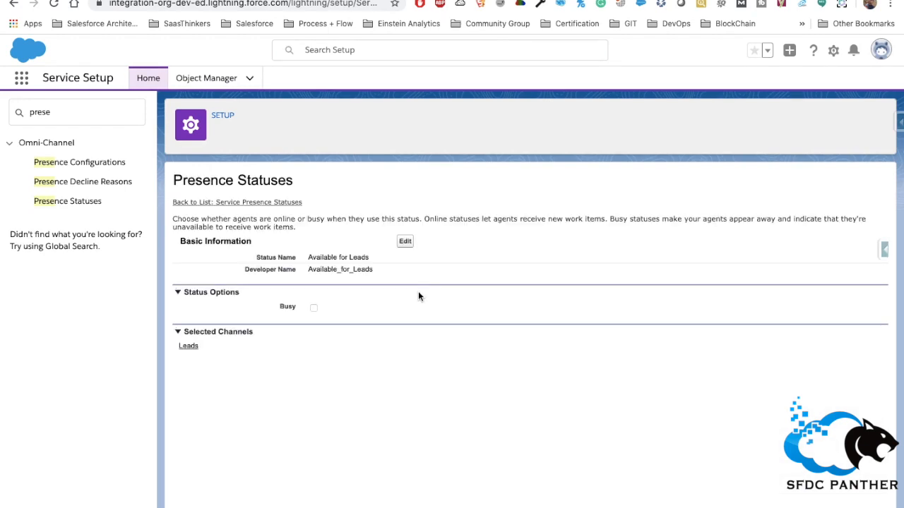
triple_click(324, 257)
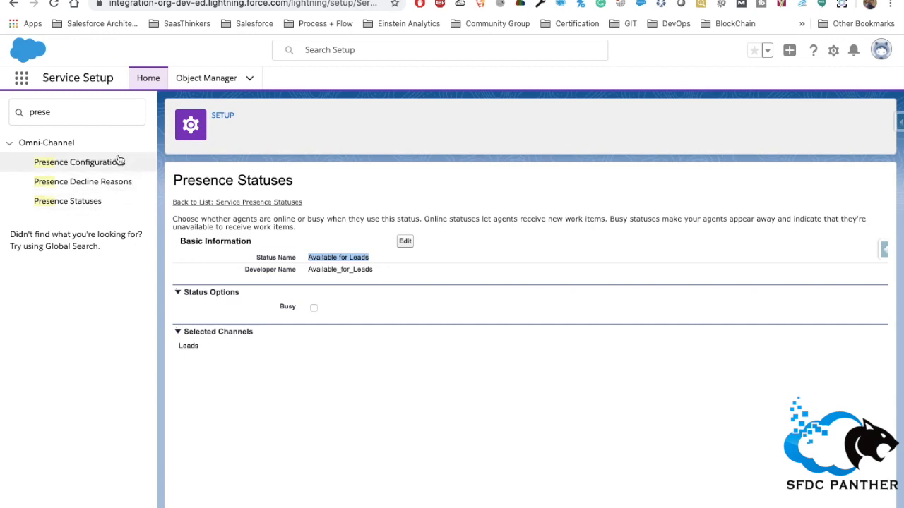
- Create and save a presence decline reason named Wrong Queue
left_click(99, 191)
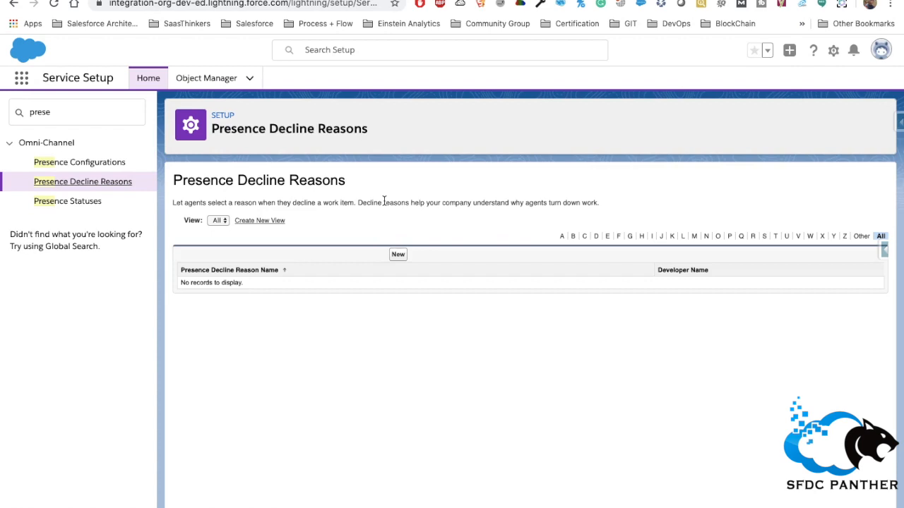
left_click(397, 254)
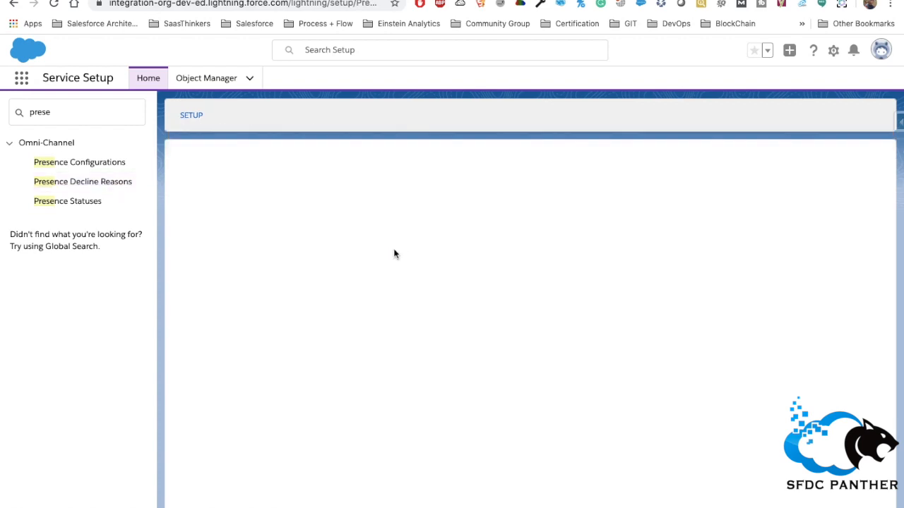
left_click(316, 271)
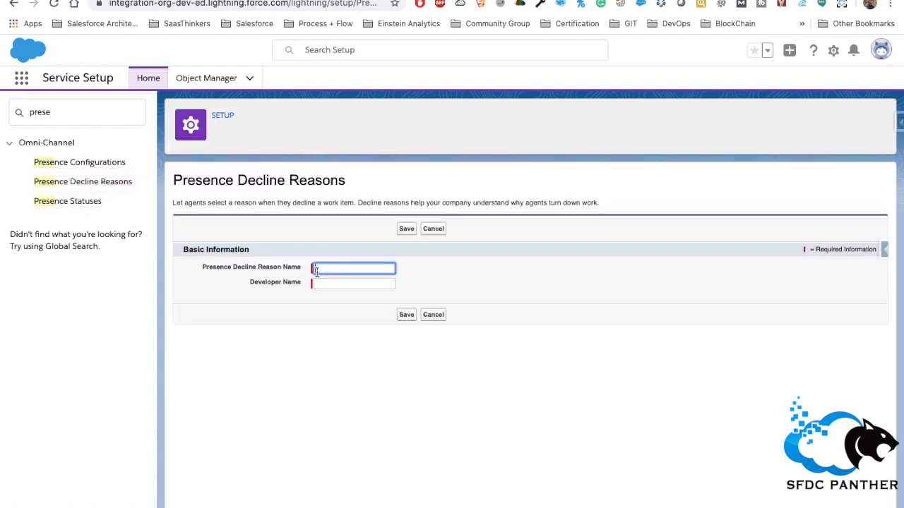
type("Bu")
key("BackSpace")
key("BackSpace")
type("Wrn")
key("BackSpace")
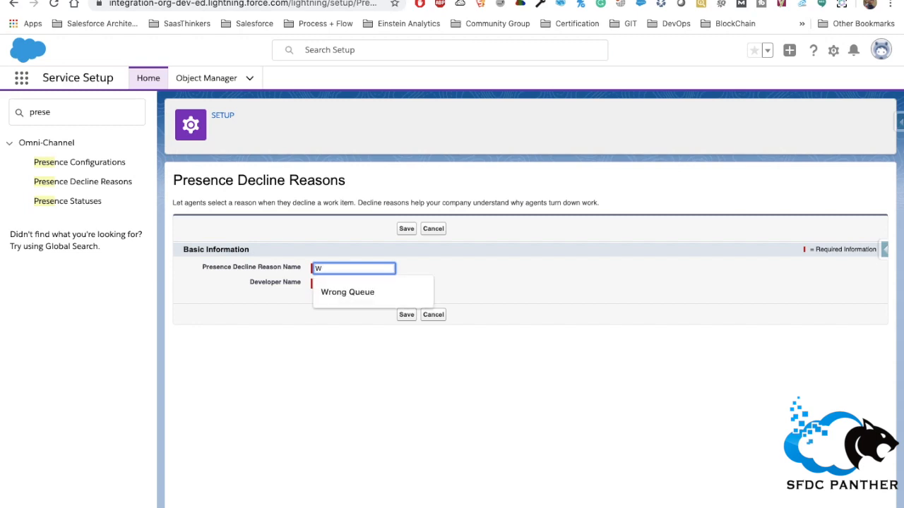
key("Down")
key("Return")
left_click(480, 284)
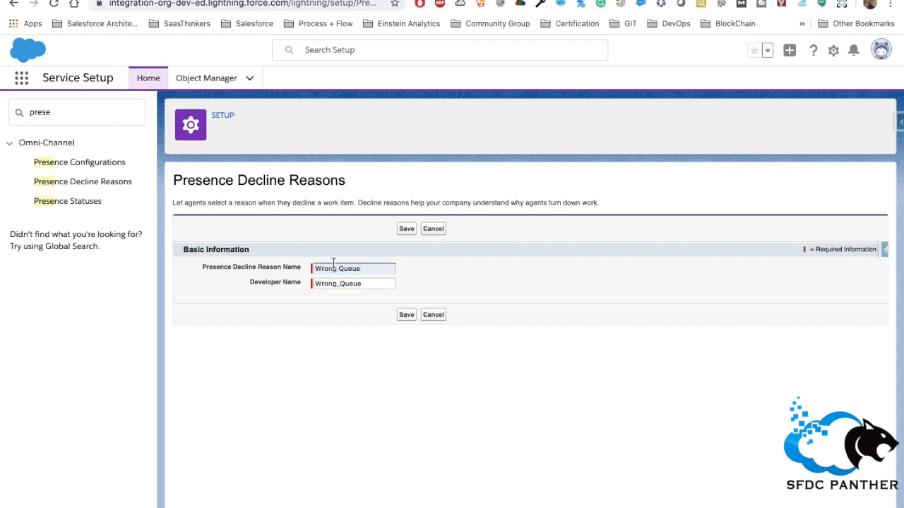
left_click(406, 228)
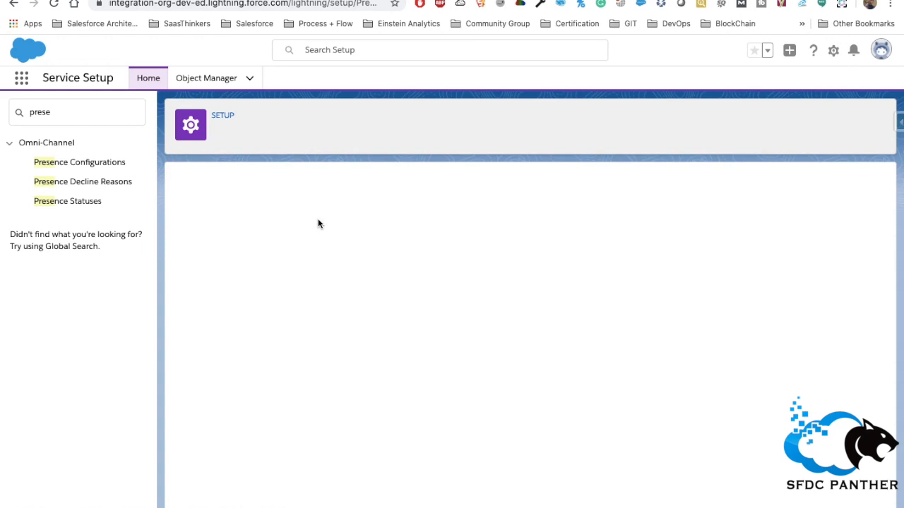
- Create and save another presence decline reason named Out for Break, then return to the decline reasons list
left_click(245, 219)
left_click(398, 253)
left_click(341, 268)
type("Out for Break")
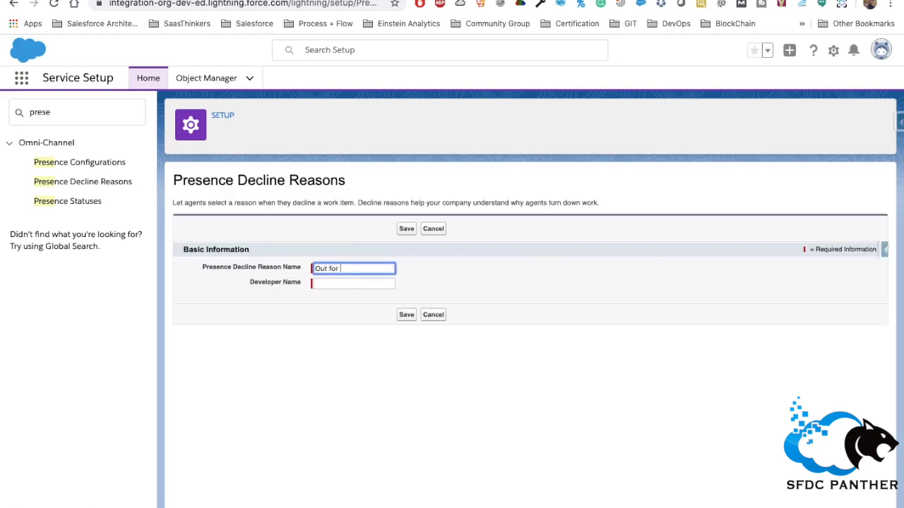
left_click(409, 234)
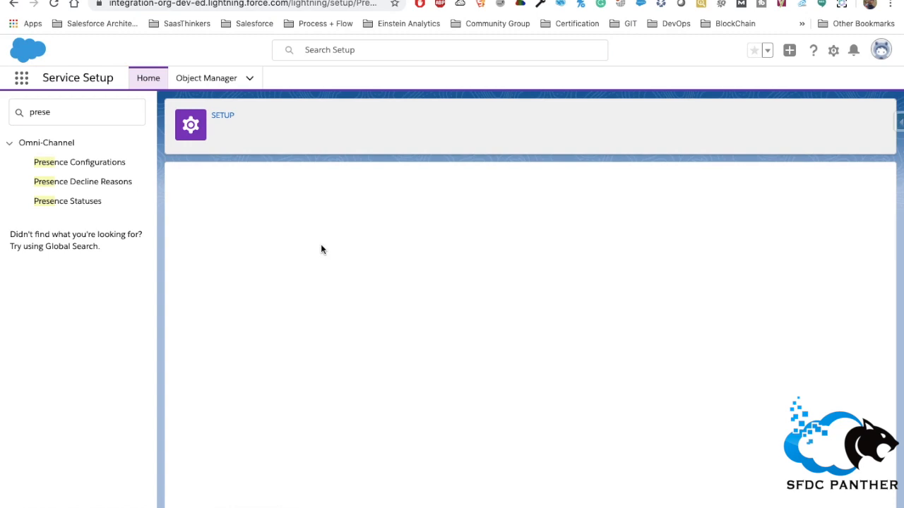
left_click(271, 219)
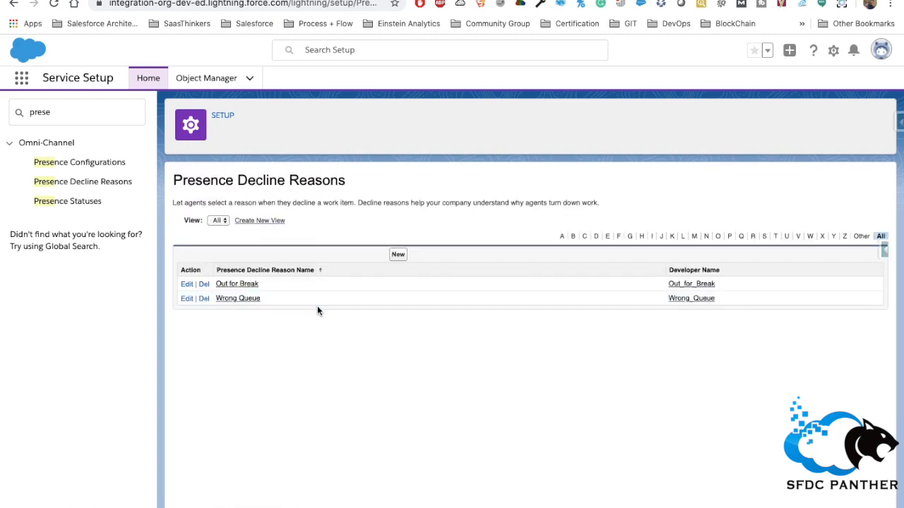
- Edit the HighPriorityCases presence configuration to allow agents to decline requests, with On_Break as the status on decline
left_click(98, 171)
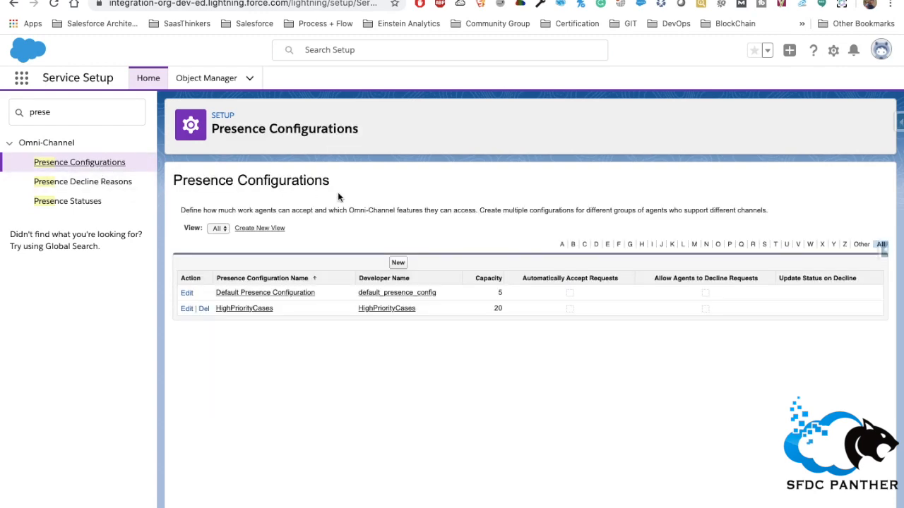
left_click(187, 308)
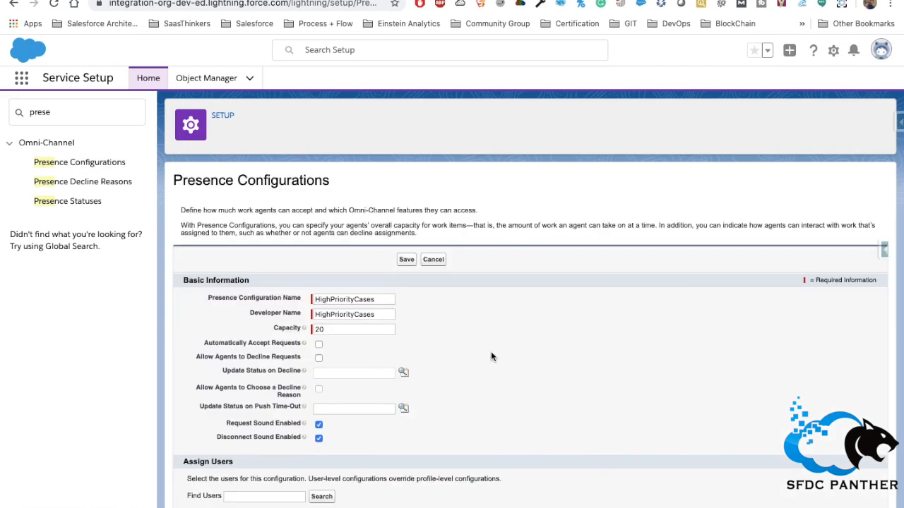
scroll(563, 422, "down", 1)
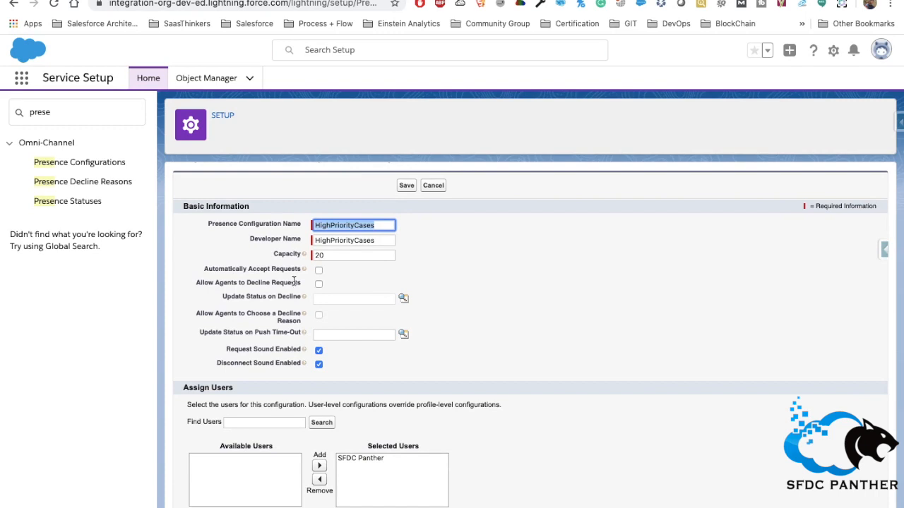
left_click(318, 284)
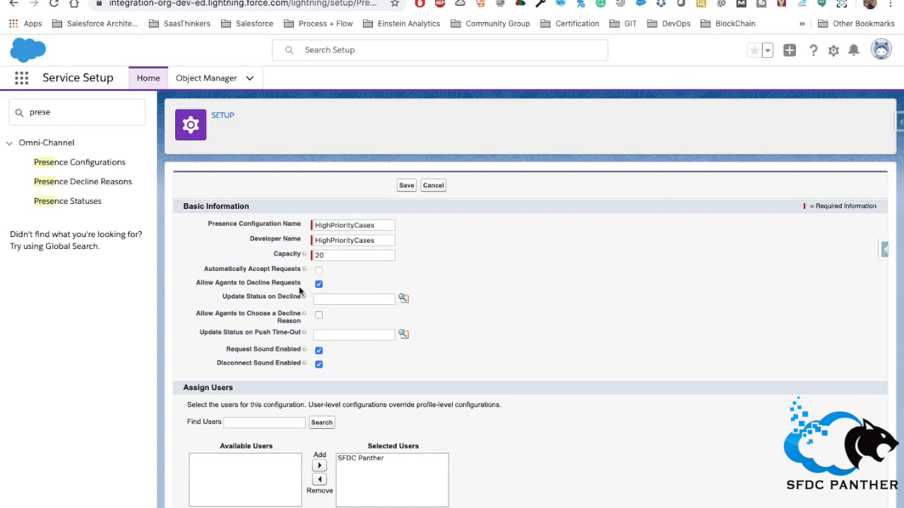
left_click(404, 301)
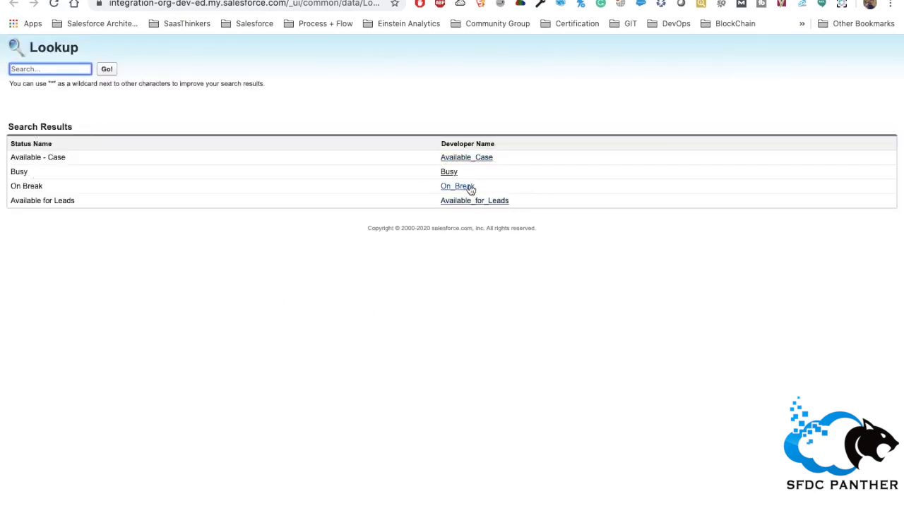
left_click(468, 188)
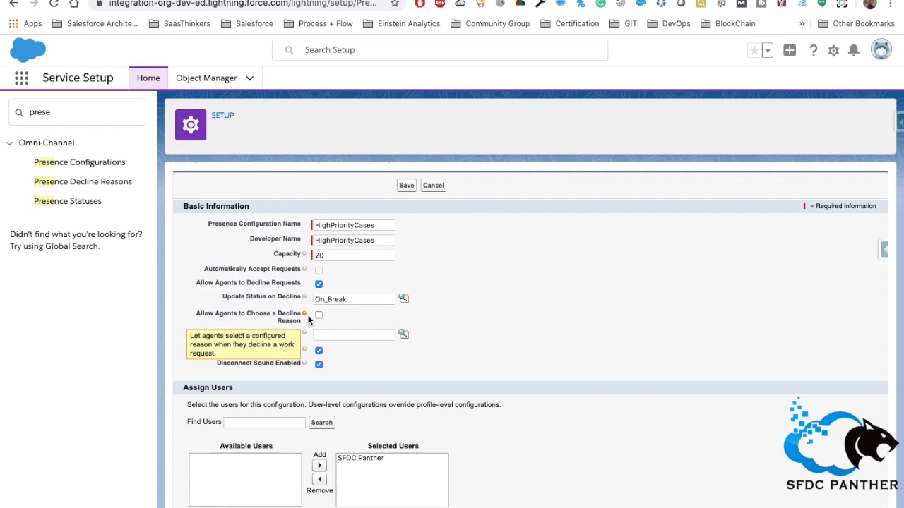
- Allow agents to choose a decline reason, assign Out for Break and Wrong Queue, and save the presence configuration
left_click(319, 315)
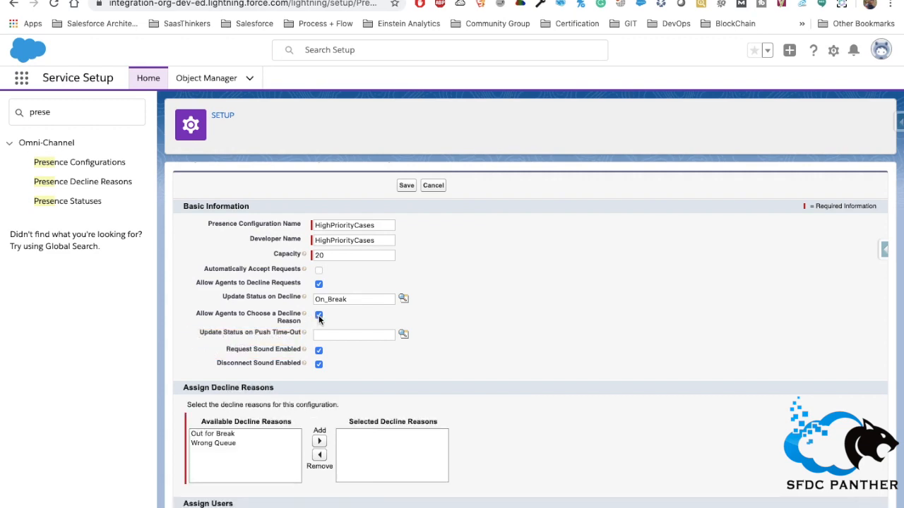
left_click_drag(214, 433, 214, 442)
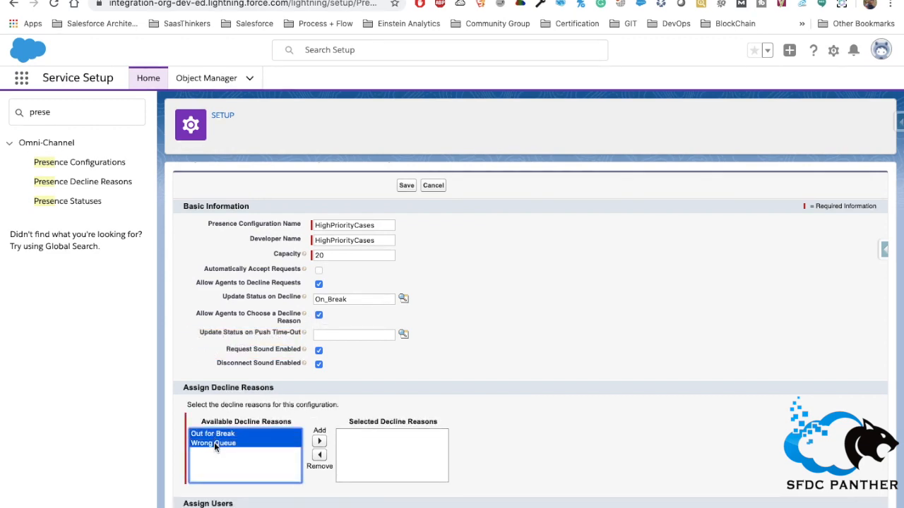
left_click(319, 441)
left_click(360, 433)
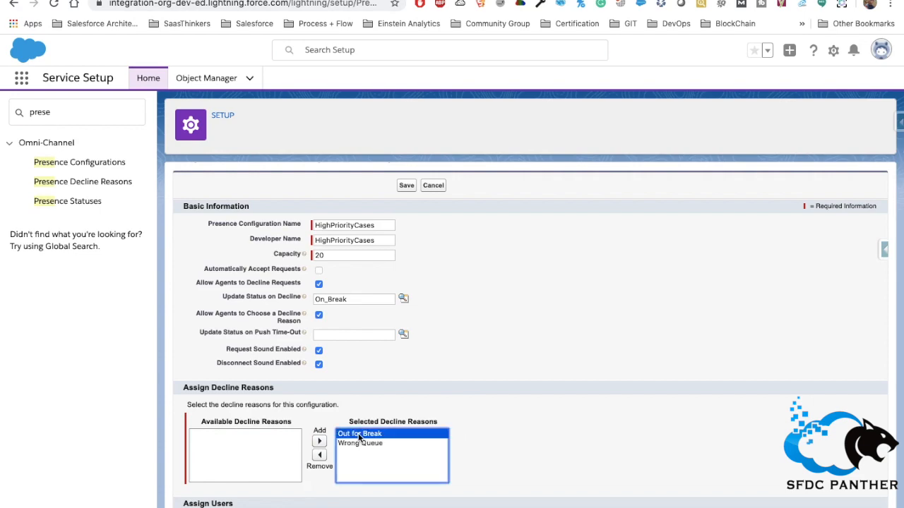
scroll(489, 434, "down", 1)
scroll(426, 329, "up", 3)
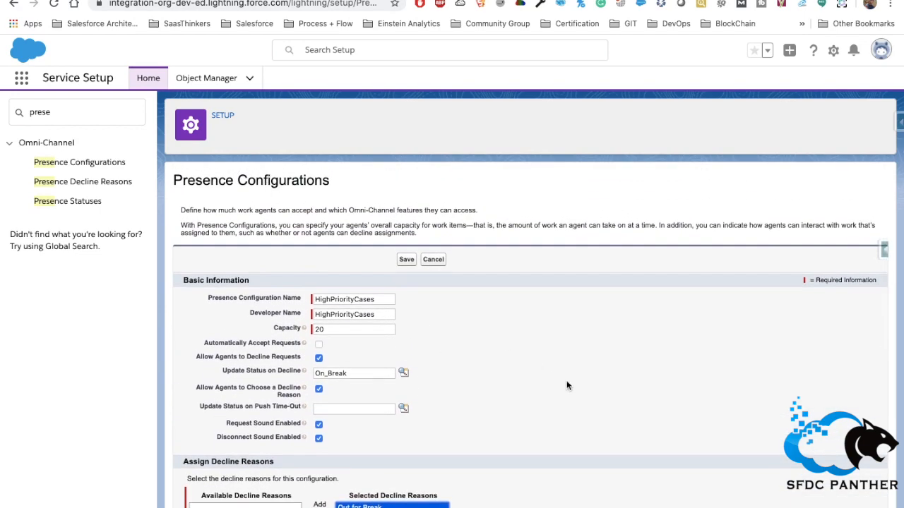
scroll(564, 385, "down", 1)
left_click(406, 230)
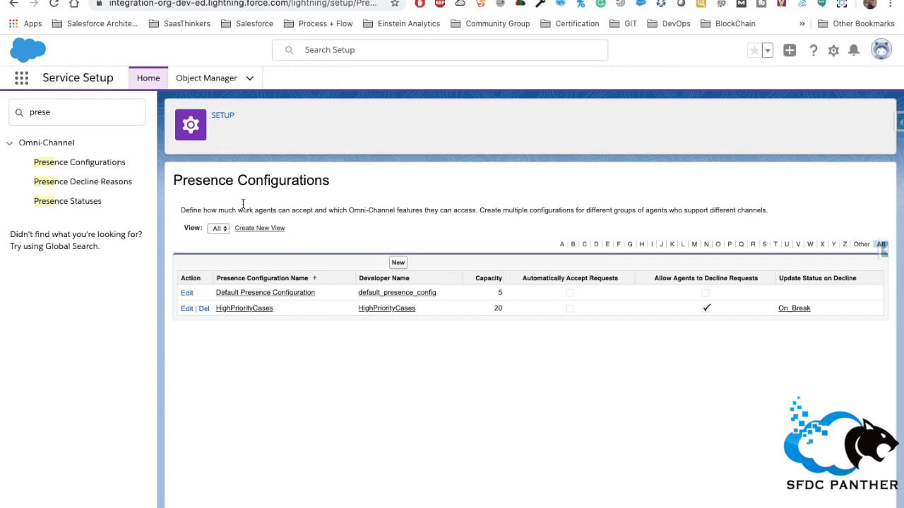
- Search the setup pages for "queue", open the High Priority Cases queue for editing and check its routing configuration
left_click(68, 116)
type("queue")
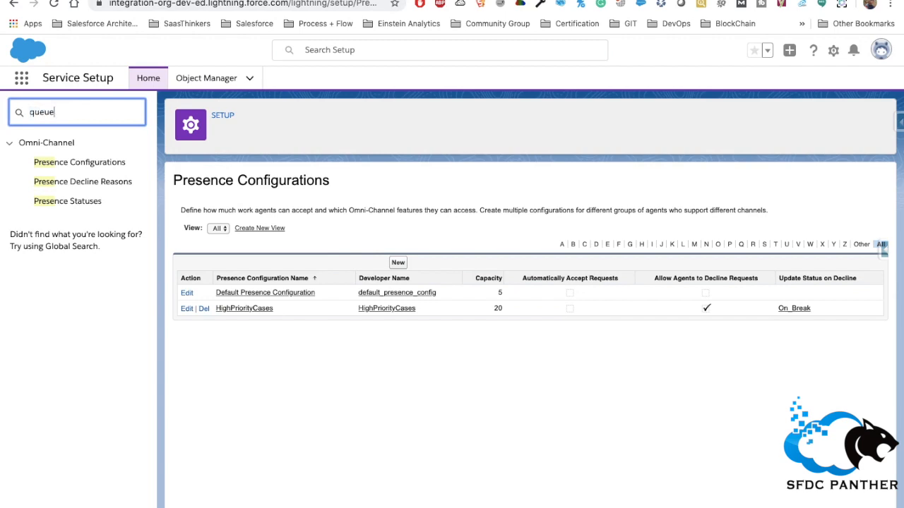
left_click(51, 166)
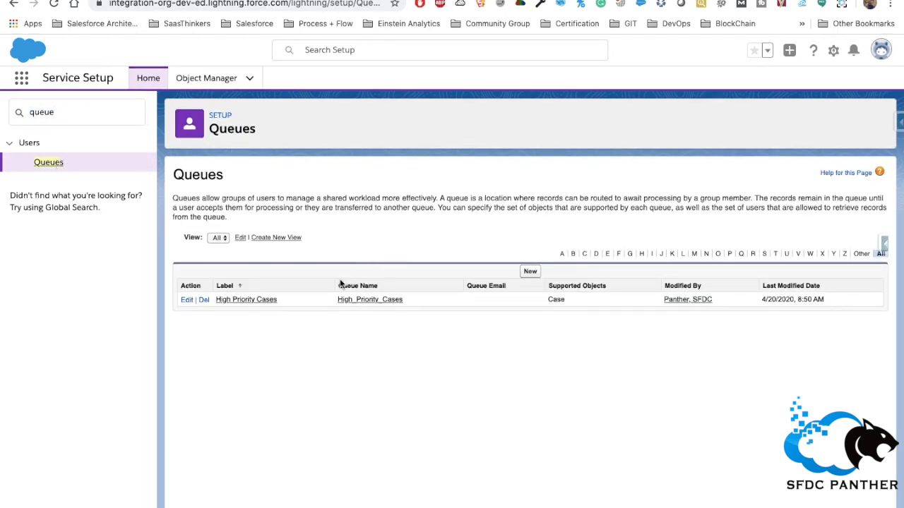
left_click(185, 300)
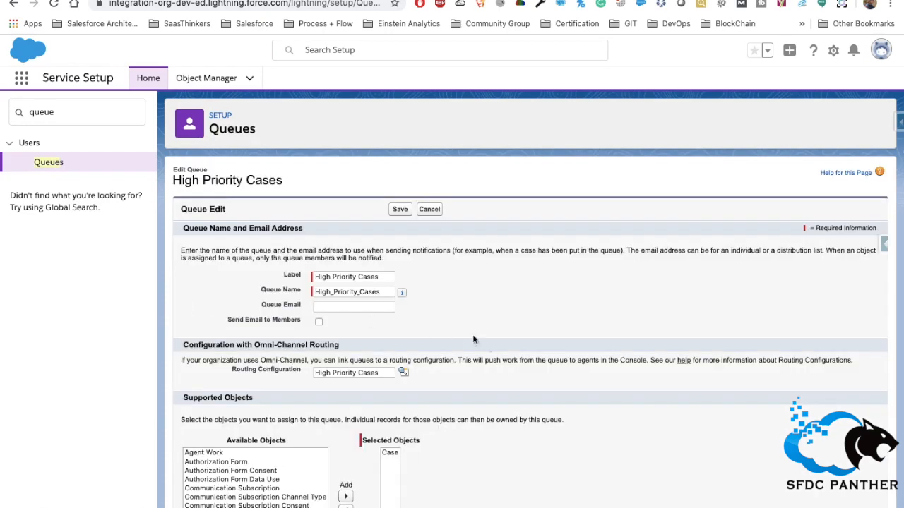
scroll(488, 346, "down", 1)
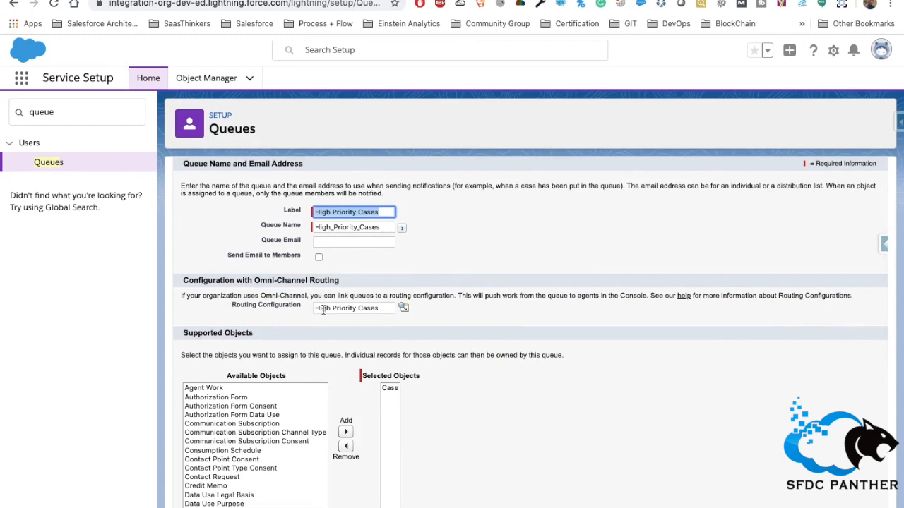
left_click(317, 308)
left_click_drag(315, 307, 384, 309)
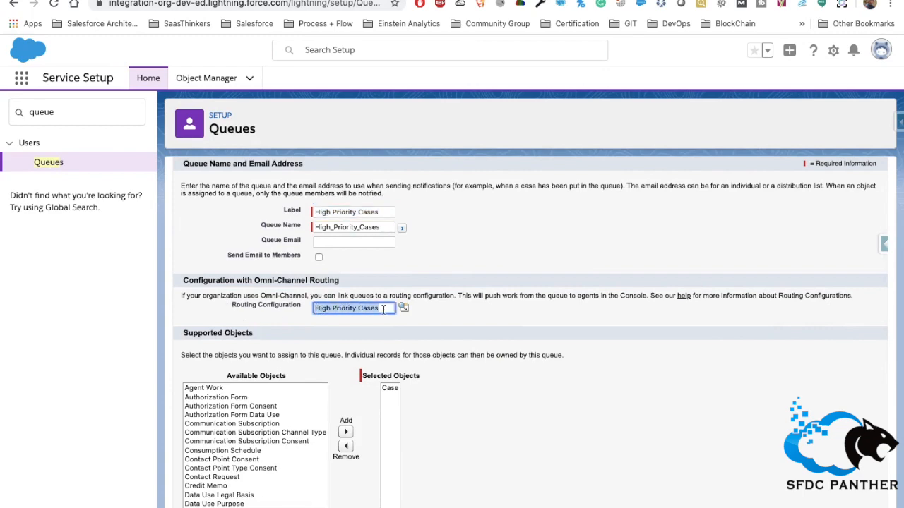
- Review the High Priority Cases queue's label, routing configuration and supported objects
scroll(500, 347, "down", 3)
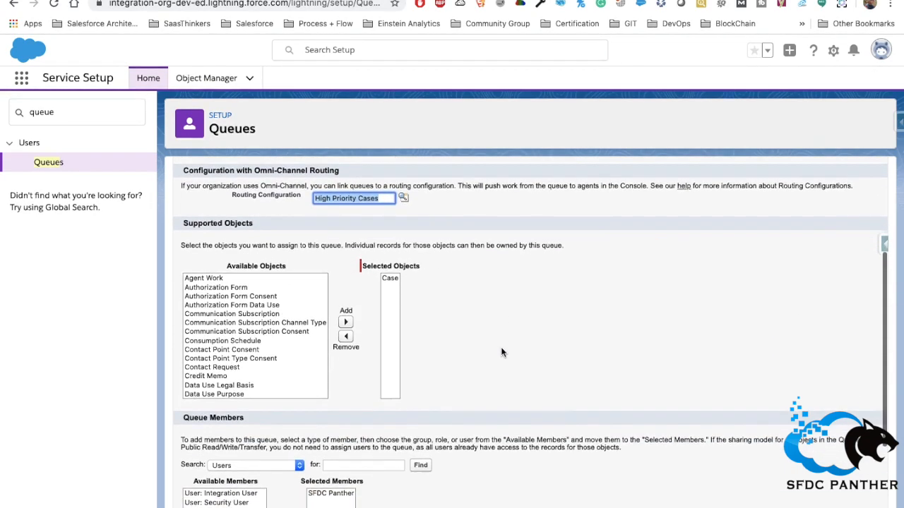
scroll(500, 347, "up", 1)
left_click(378, 243)
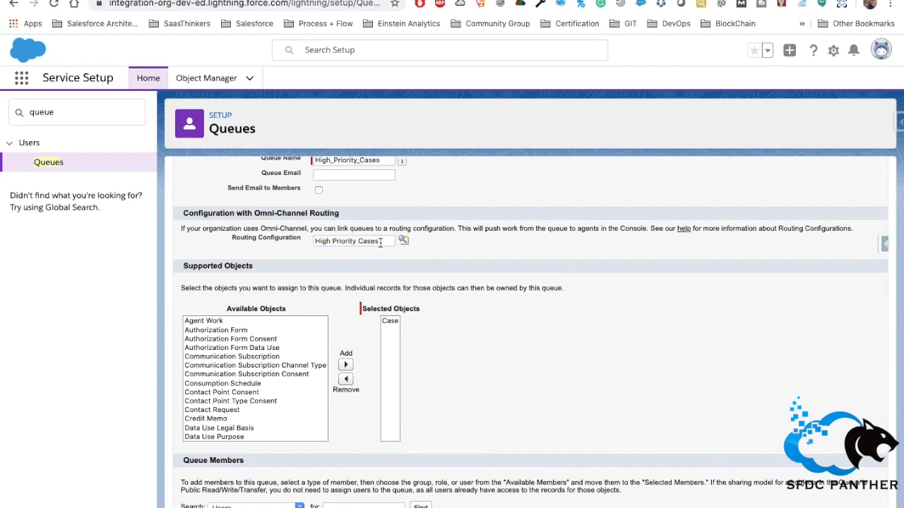
scroll(380, 242, "up", 2)
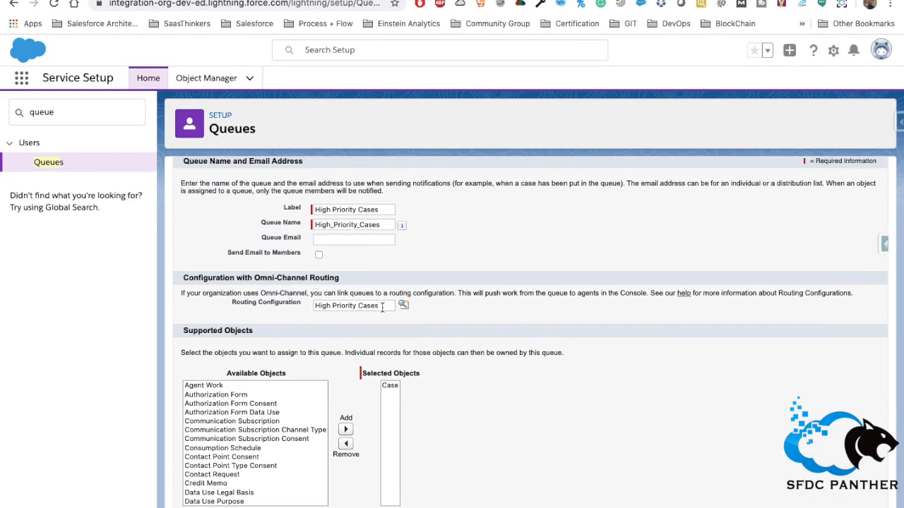
left_click(381, 307)
scroll(445, 250, "up", 1)
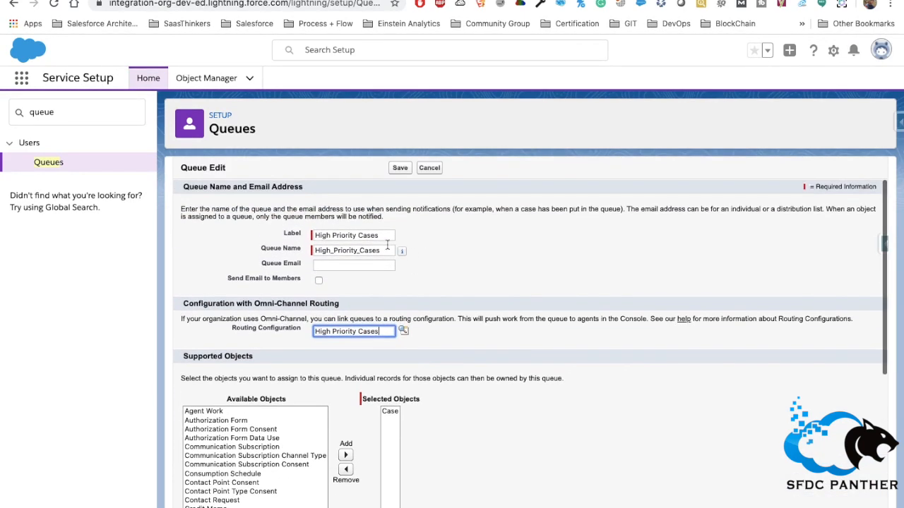
left_click_drag(379, 235, 311, 240)
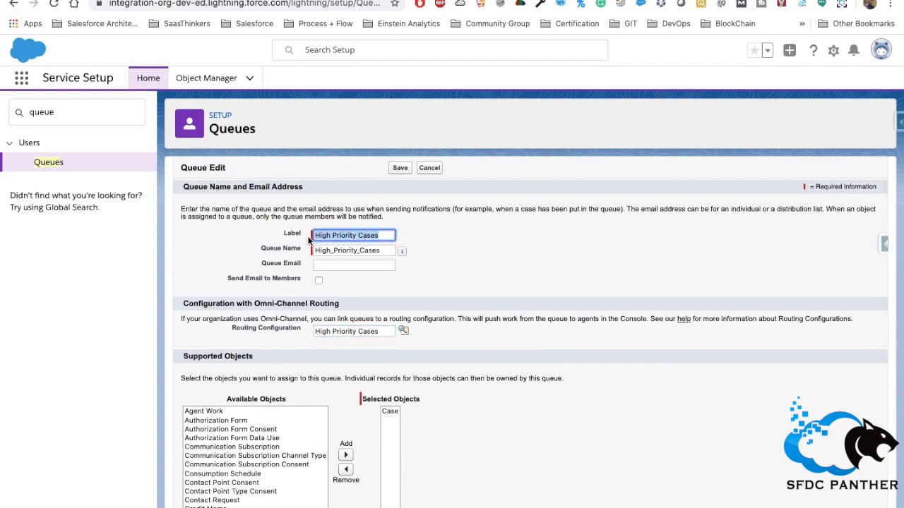
scroll(504, 292, "down", 1)
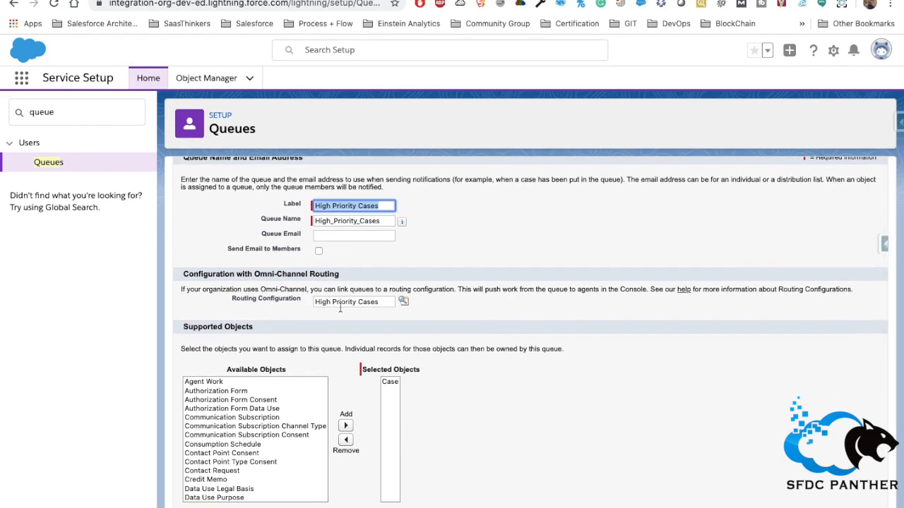
left_click_drag(386, 302, 294, 302)
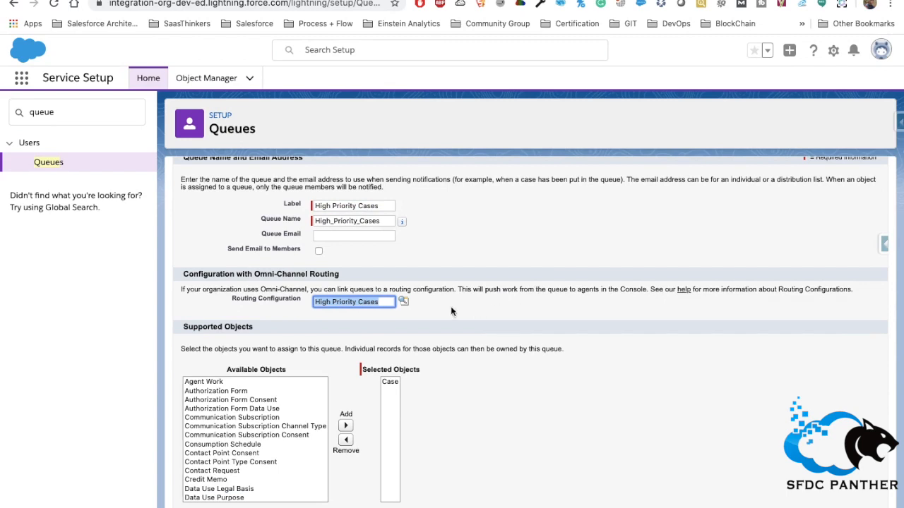
triple_click(259, 299)
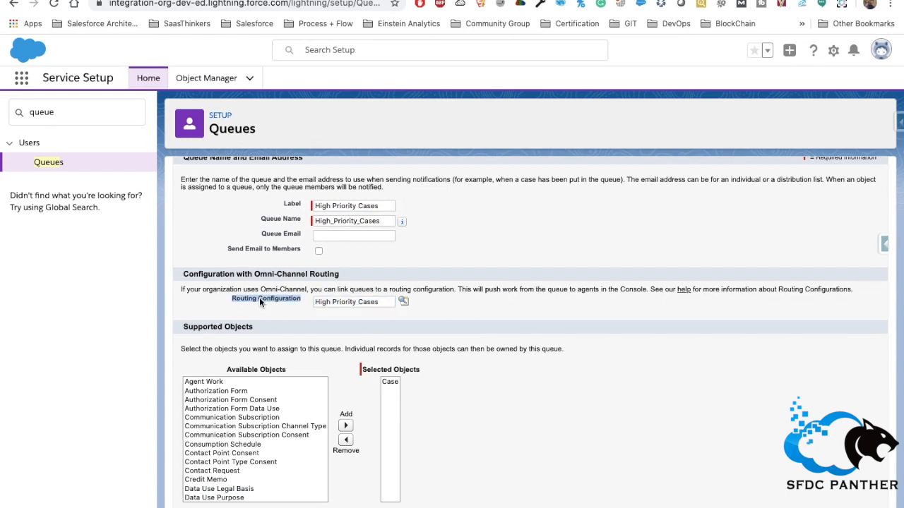
- Add all available users as members of the High Priority Cases queue and save it
scroll(487, 347, "down", 1)
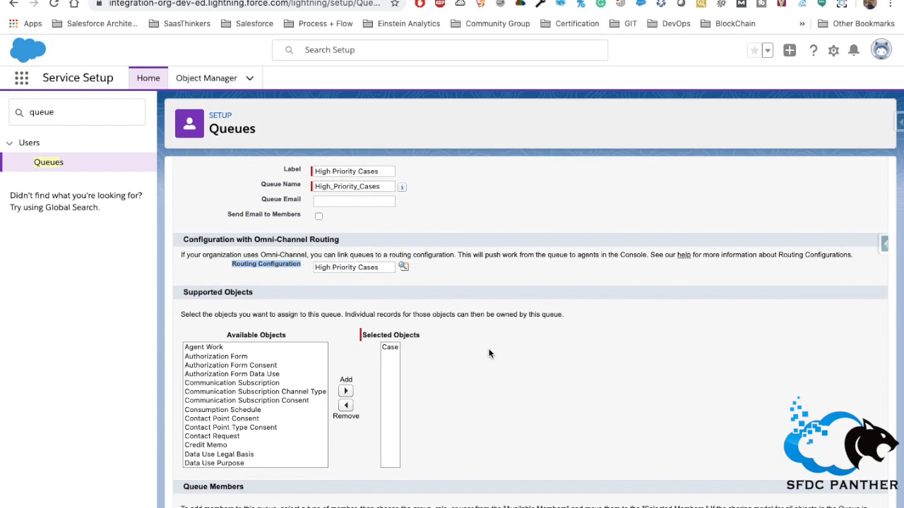
scroll(489, 353, "down", 4)
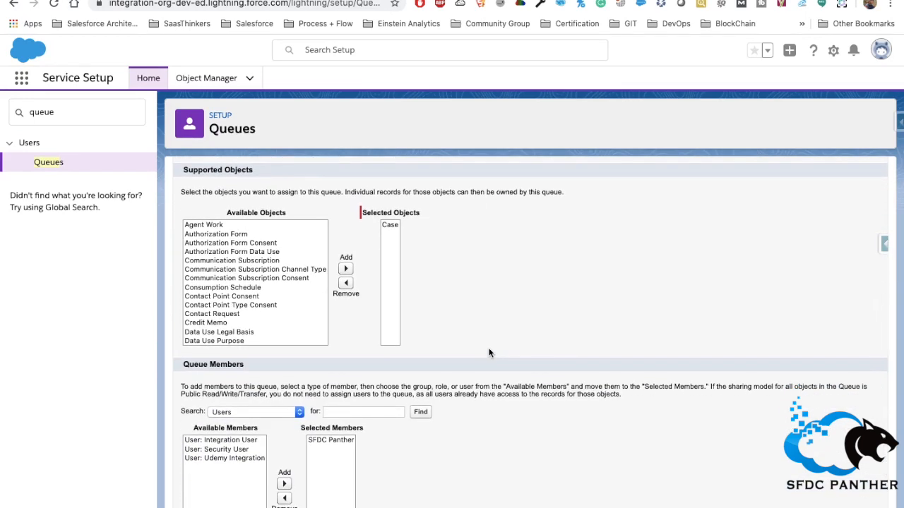
scroll(489, 353, "down", 3)
left_click(215, 385)
left_click_drag(198, 361, 216, 375)
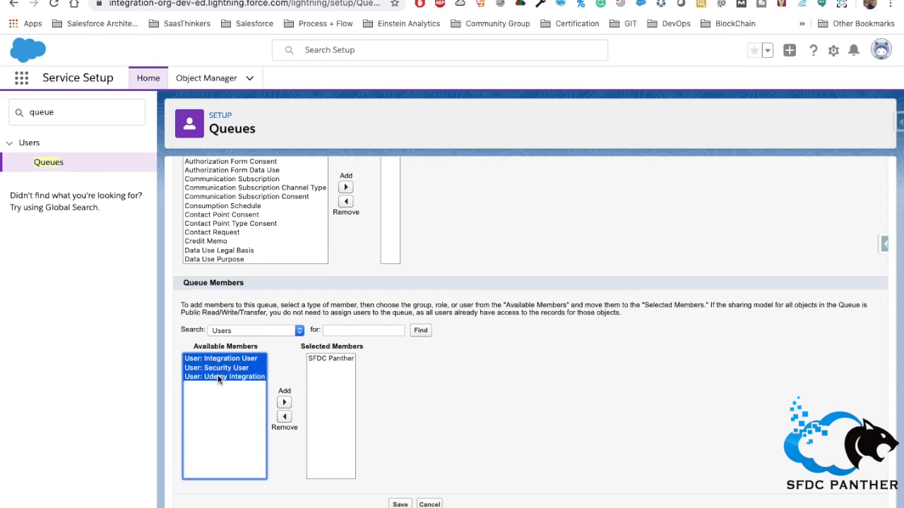
left_click(284, 403)
left_click(400, 504)
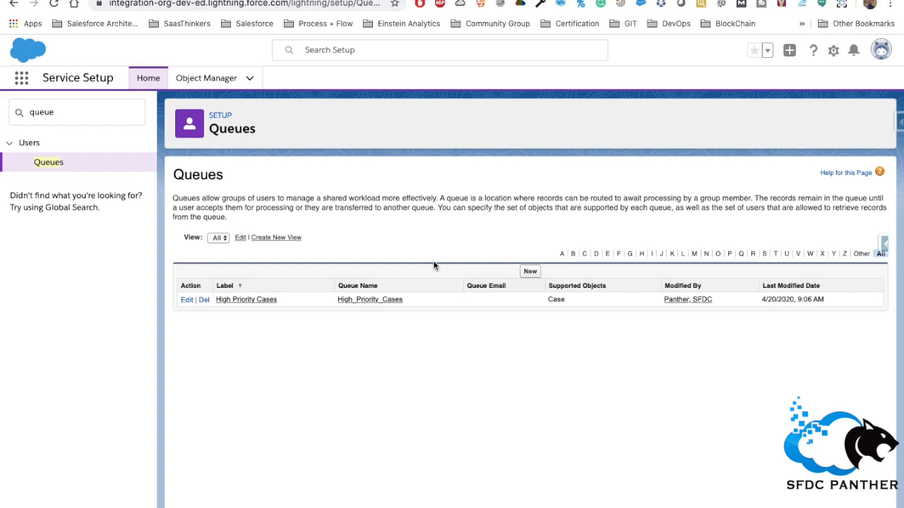
- Start a new queue with Leads as its label and queue name
left_click(529, 271)
type("High Pri")
key("BackSpace")
key("BackSpace")
key("BackSpace")
key("BackSpace")
key("BackSpace")
key("BackSpace")
key("BackSpace")
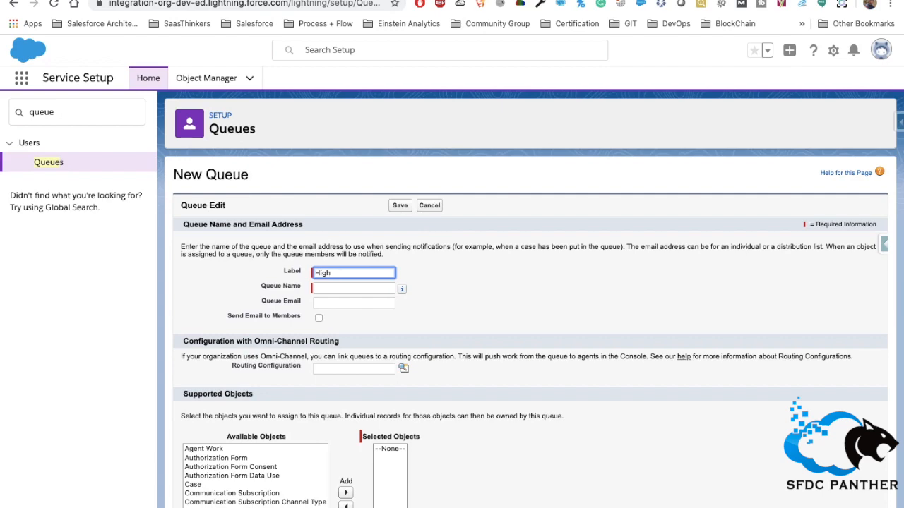
type("Laads")
key("Tab")
scroll(460, 324, "down", 1)
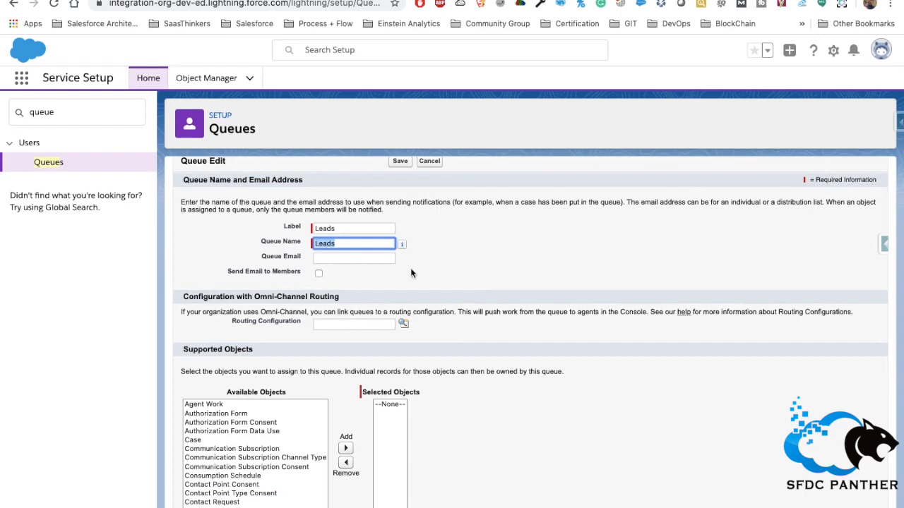
- Extend the new queue's label to Leads Queue and its queue name to Leads_Queue
scroll(410, 267, "down", 1)
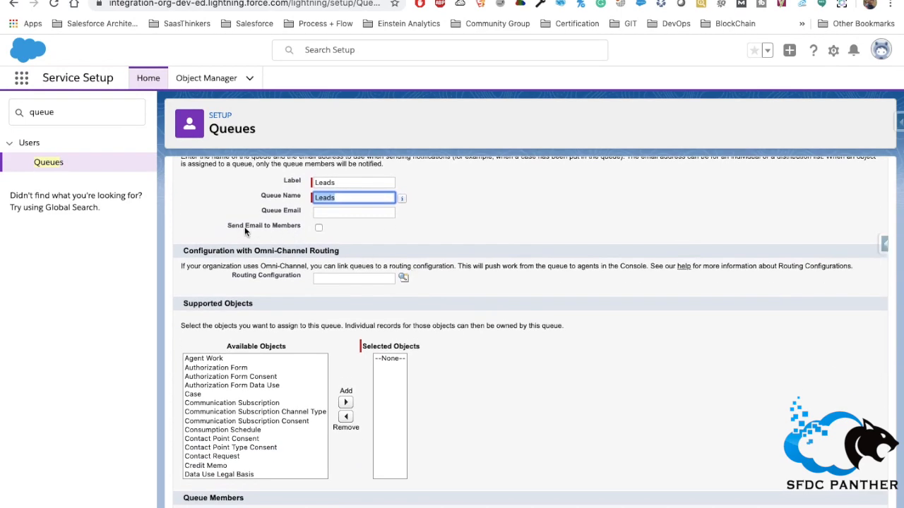
left_click_drag(228, 227, 294, 229)
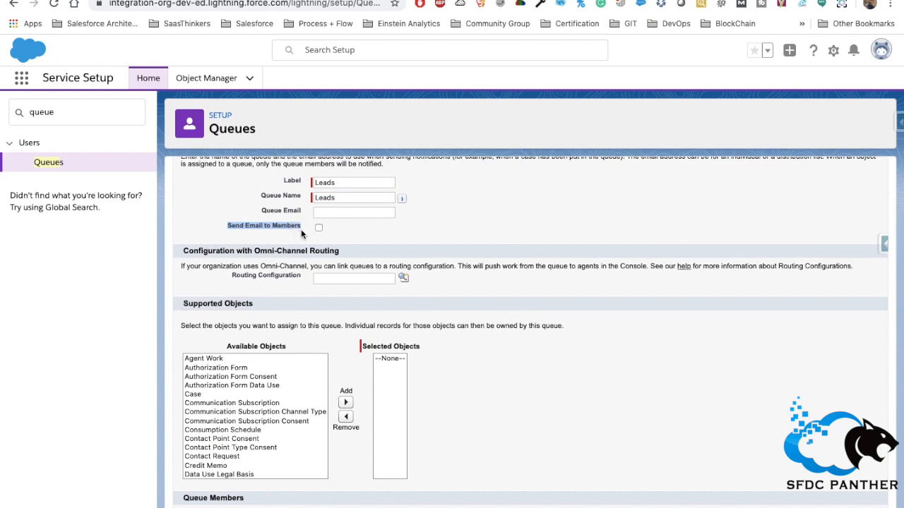
left_click(395, 227)
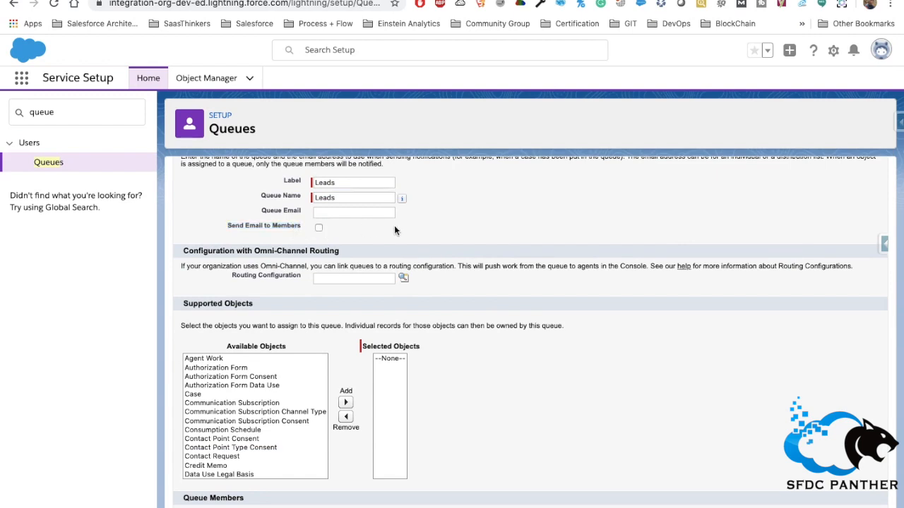
left_click(336, 184)
double_click(346, 182)
left_click(351, 183)
type("Queue")
left_click(502, 228)
left_click(344, 198)
type("_Queue")
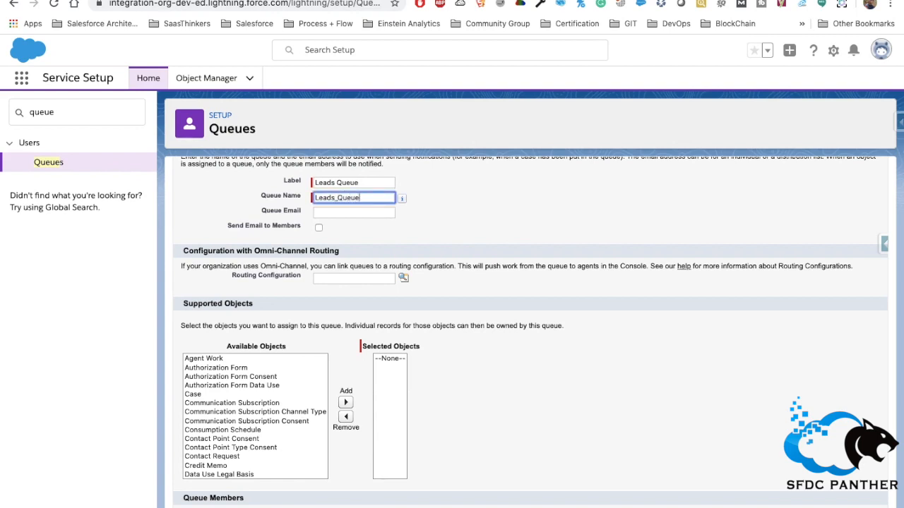
left_click(490, 232)
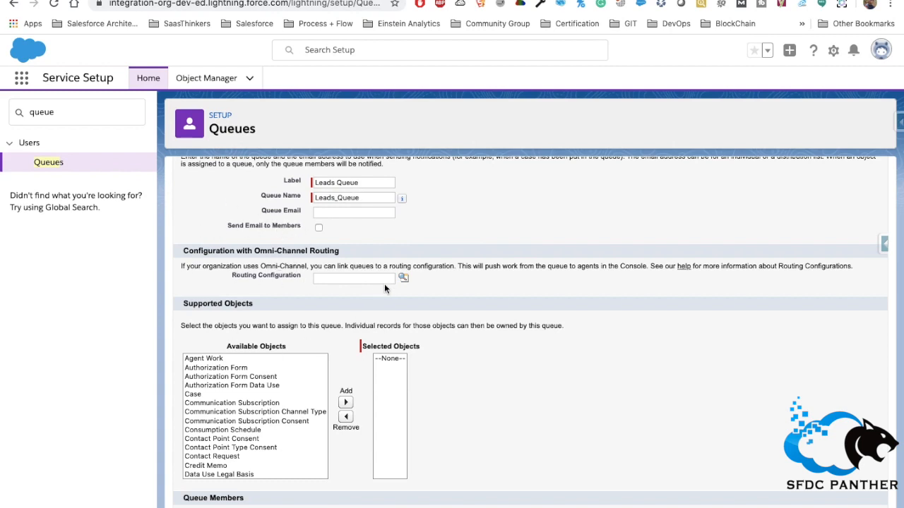
- Assign the Leads routing configuration to the new queue and add Lead as its supported object
left_click(403, 278)
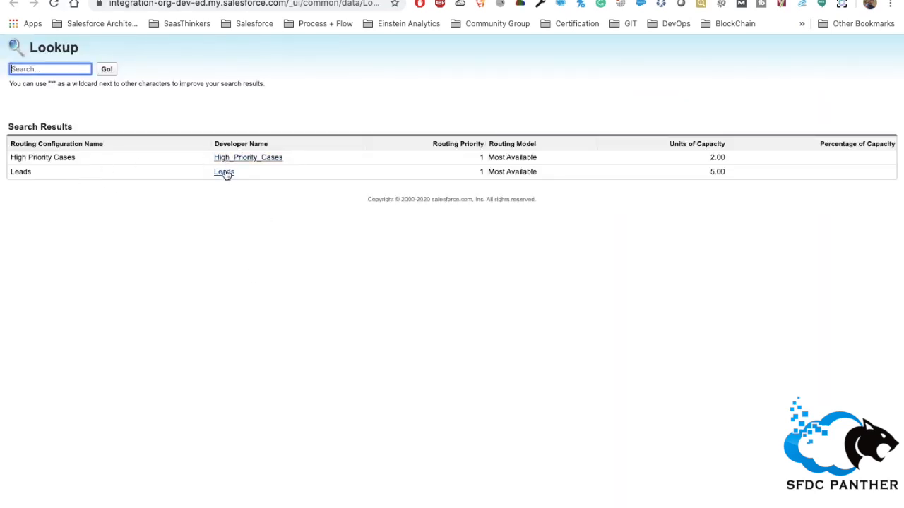
left_click(224, 172)
scroll(512, 403, "down", 1)
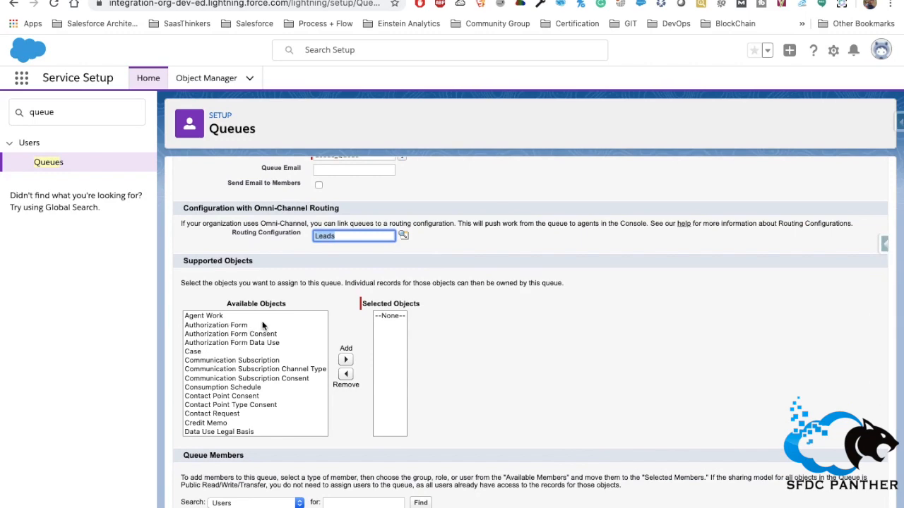
scroll(435, 297, "up", 1)
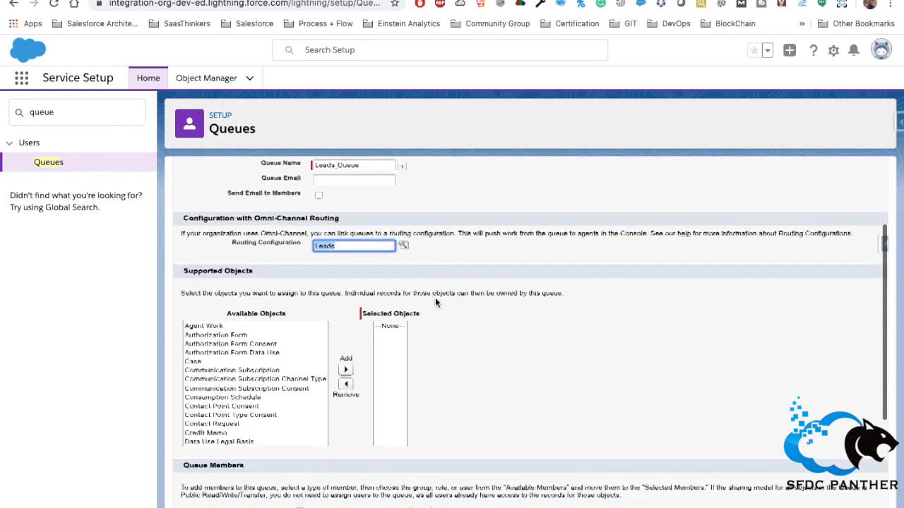
left_click(241, 354)
type("le")
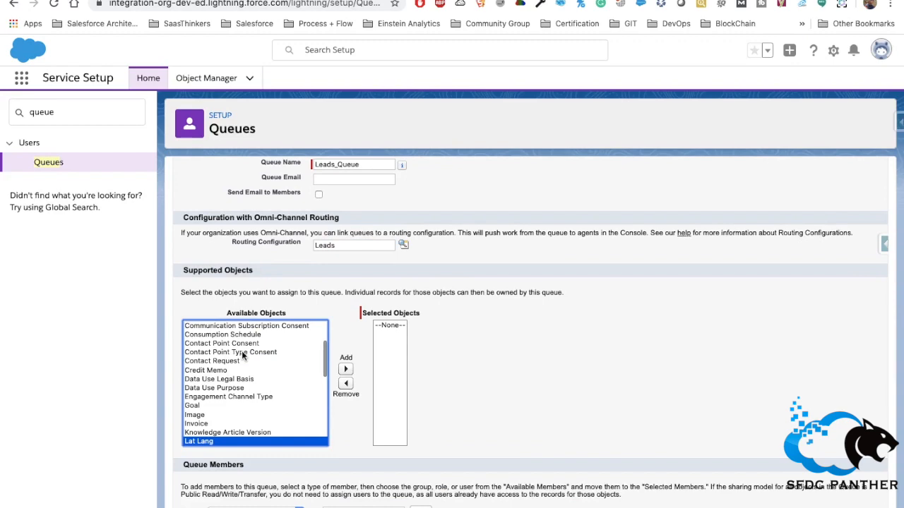
left_click(345, 369)
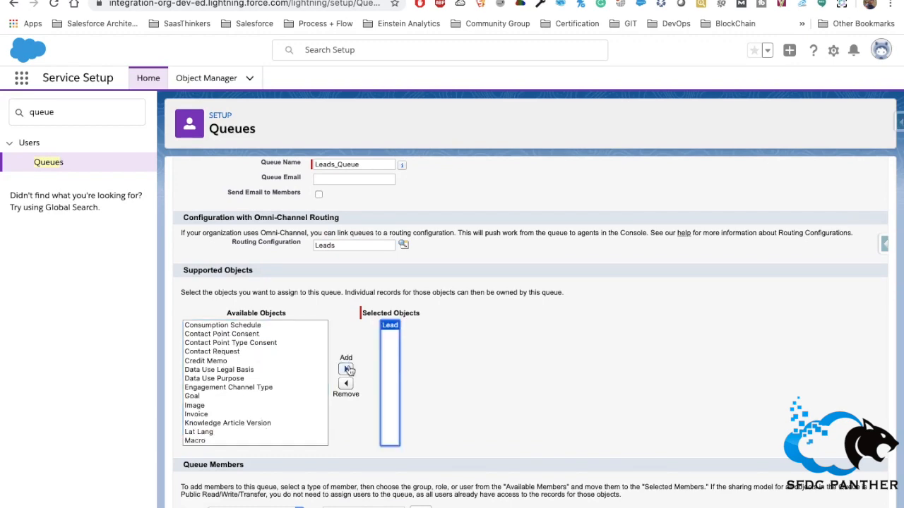
- Add all available users as members of the Leads Queue and save the queue
scroll(461, 381, "down", 1)
scroll(461, 386, "down", 3)
left_click_drag(228, 358, 220, 387)
left_click(284, 402)
left_click(475, 395)
left_click(400, 504)
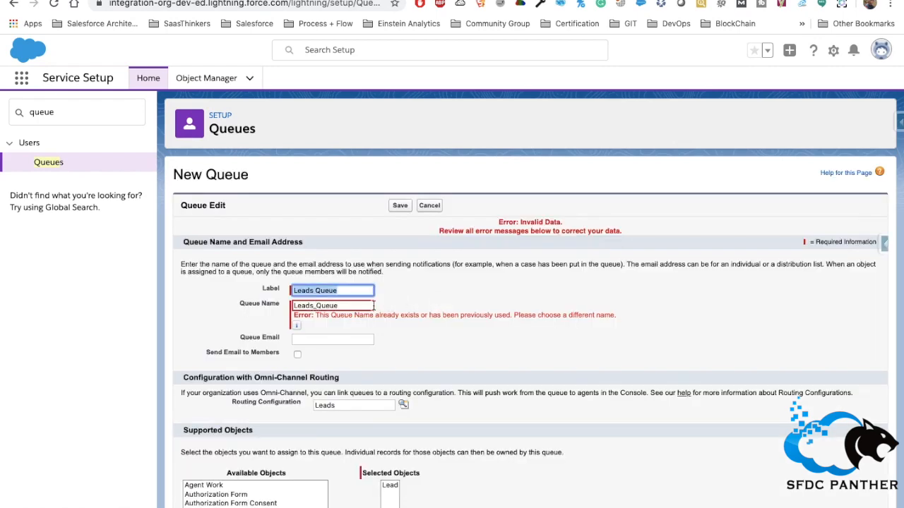
- Change the queue name to Leads_Queues and the label to Leads Queues, and save the queue
scroll(454, 339, "down", 1)
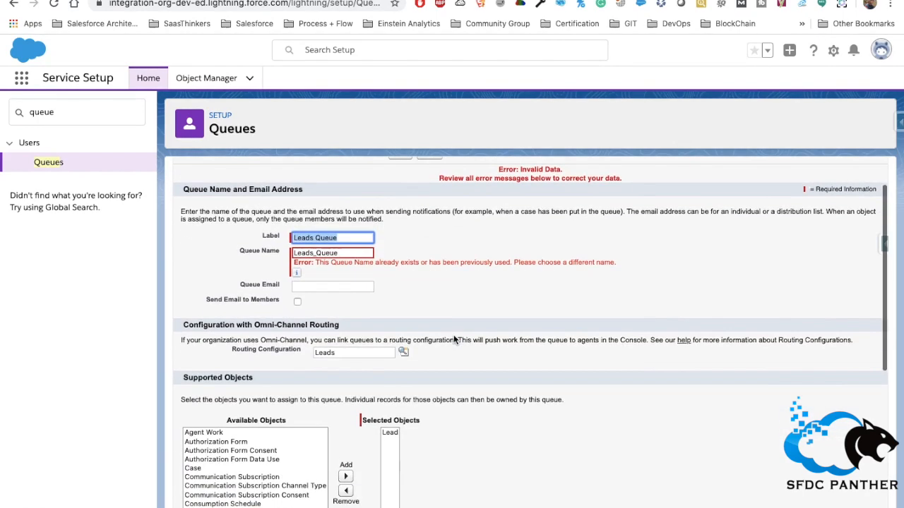
left_click(353, 253)
type("s")
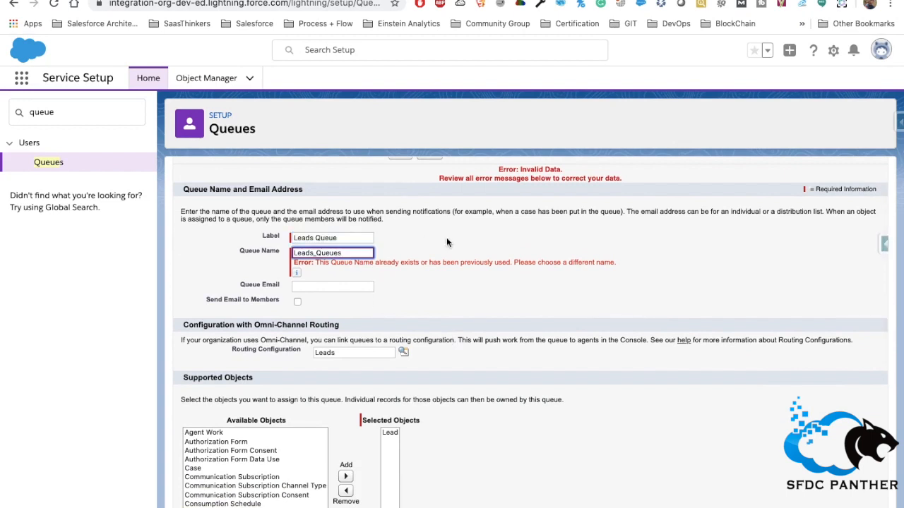
left_click(446, 238)
scroll(447, 237, "up", 1)
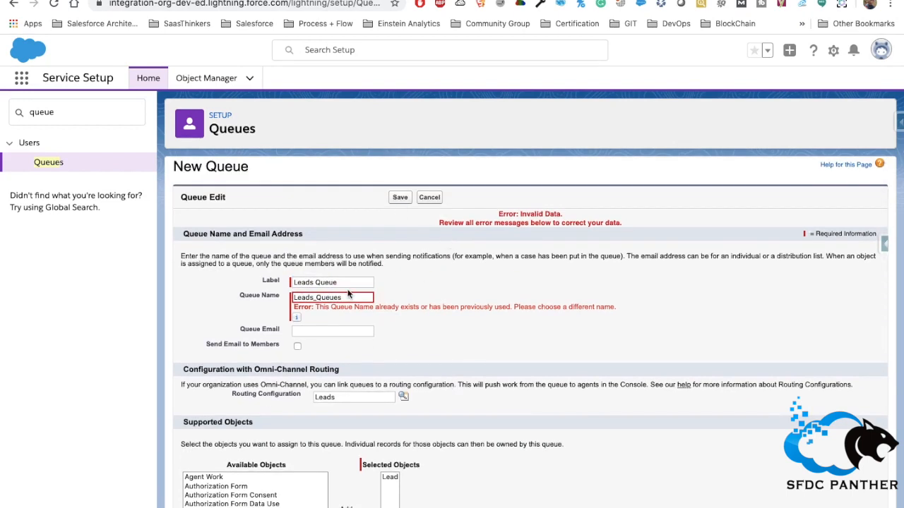
left_click(345, 282)
type("s")
left_click(407, 233)
left_click(400, 198)
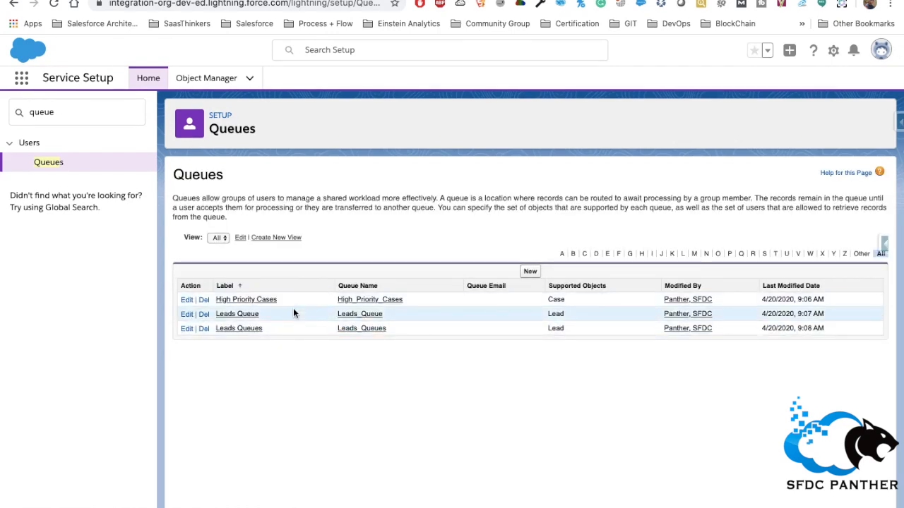
- Open the Leads Queue for editing and check its routing configuration, supported objects and members
left_click_drag(264, 334, 216, 316)
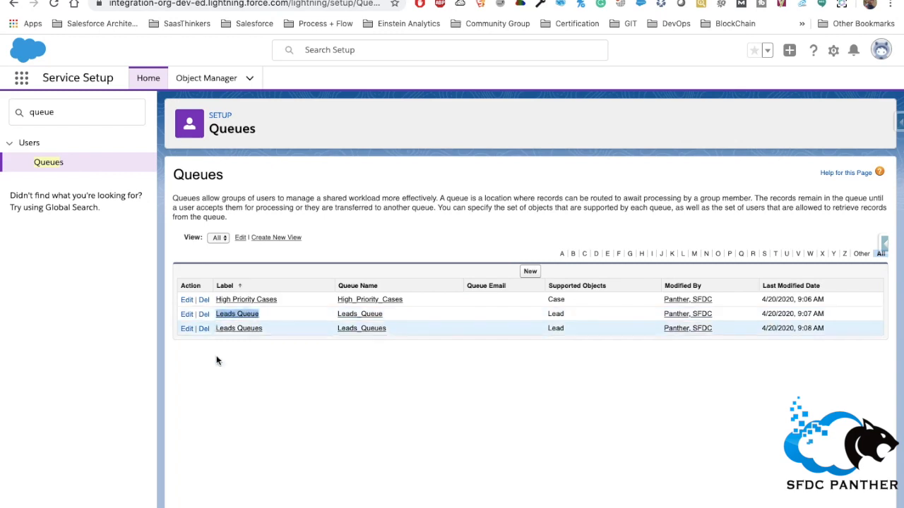
left_click(187, 315)
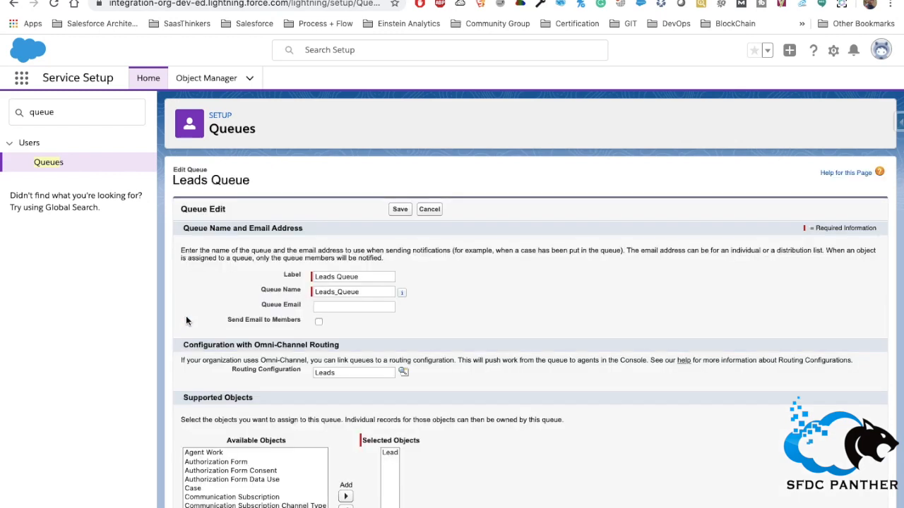
scroll(545, 384, "down", 3)
scroll(545, 387, "up", 2)
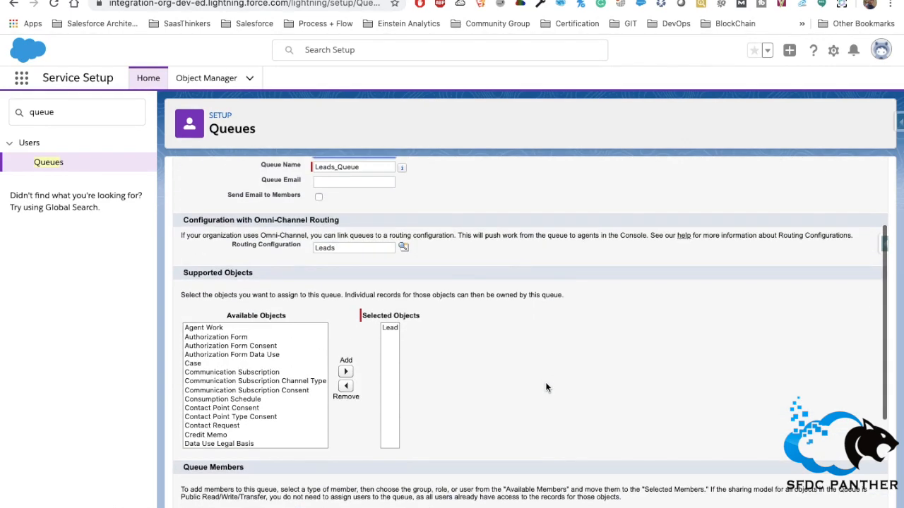
left_click(279, 247)
scroll(489, 326, "up", 2)
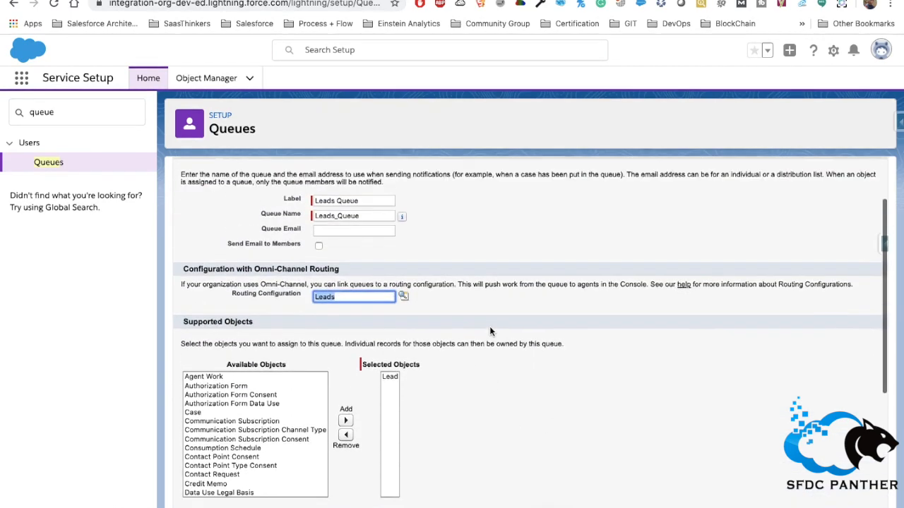
scroll(489, 326, "down", 3)
scroll(489, 330, "down", 2)
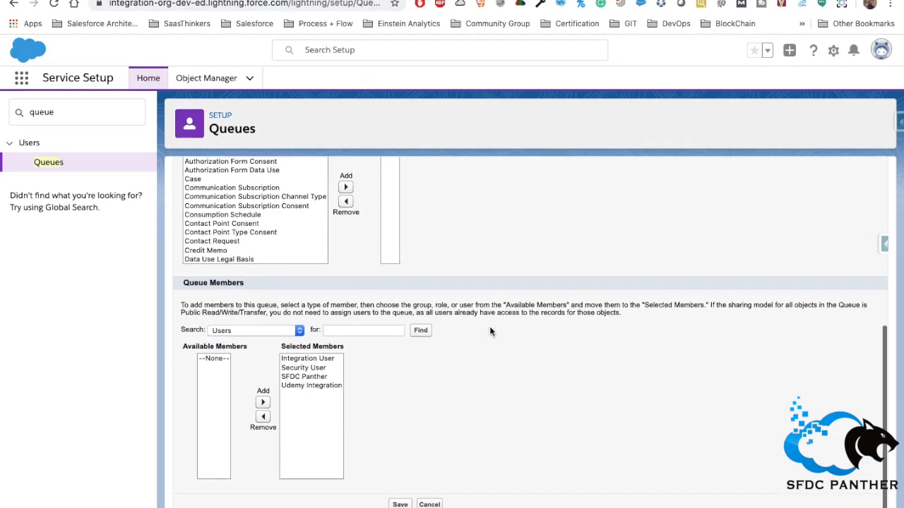
scroll(523, 297, "up", 4)
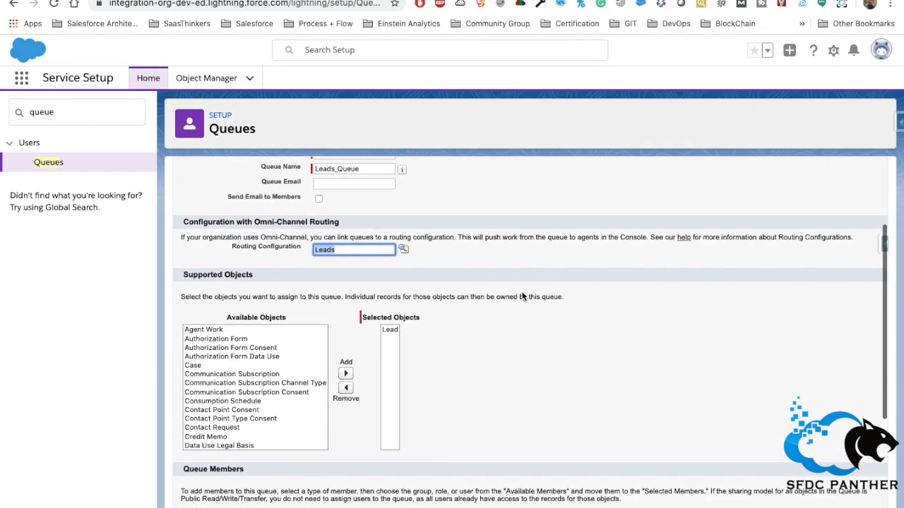
- Cancel editing the Leads Queue and review the list of queues
scroll(417, 284, "up", 1)
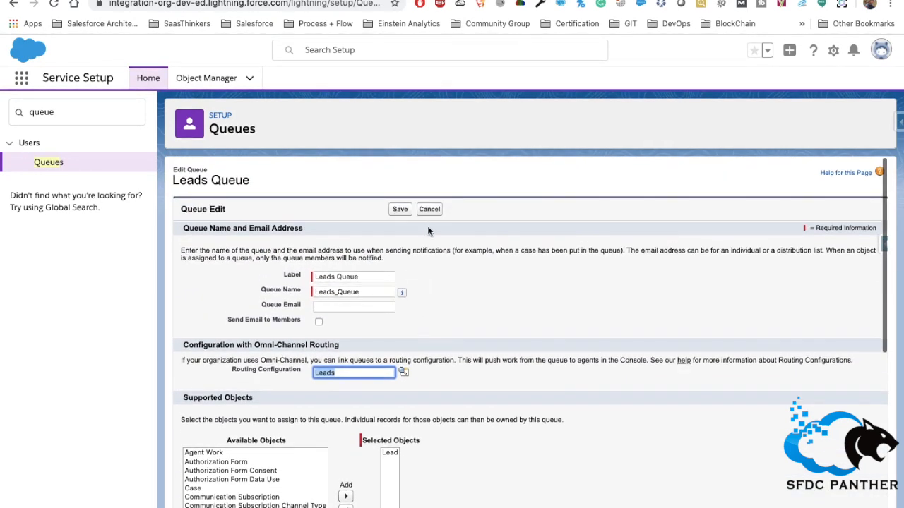
left_click(431, 214)
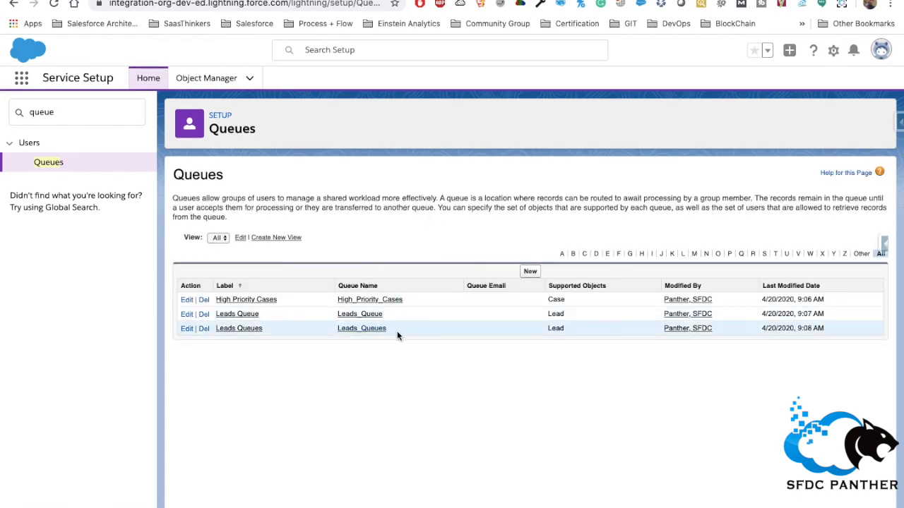
left_click_drag(397, 330, 199, 299)
left_click(373, 242)
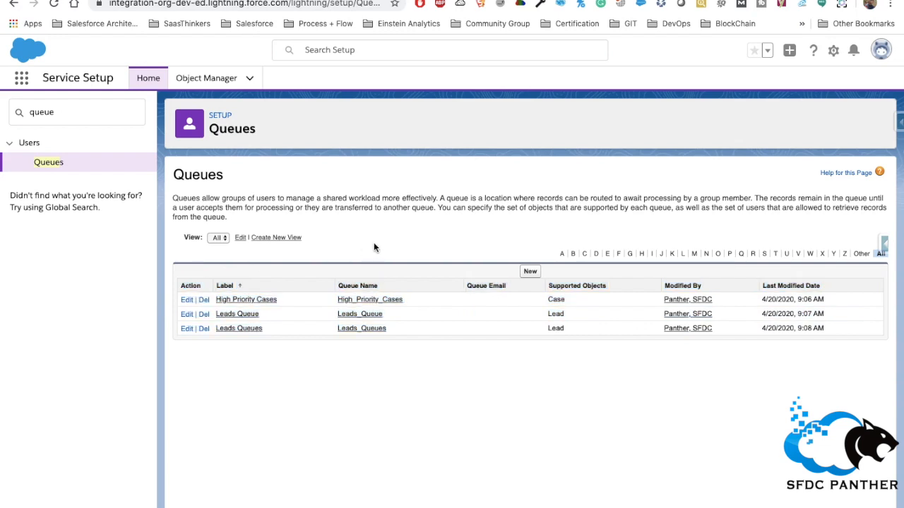
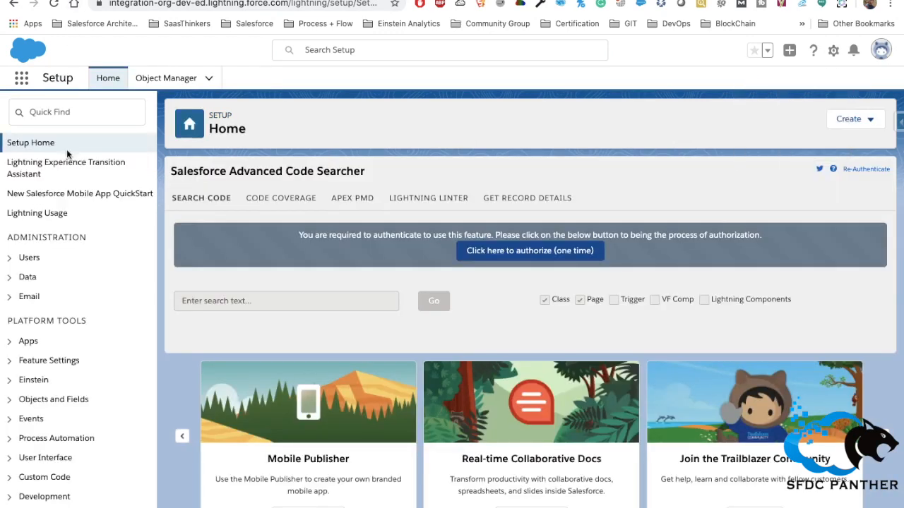
- Find Profiles in Setup and open the System Administrator profile
left_click(75, 113)
type("profil")
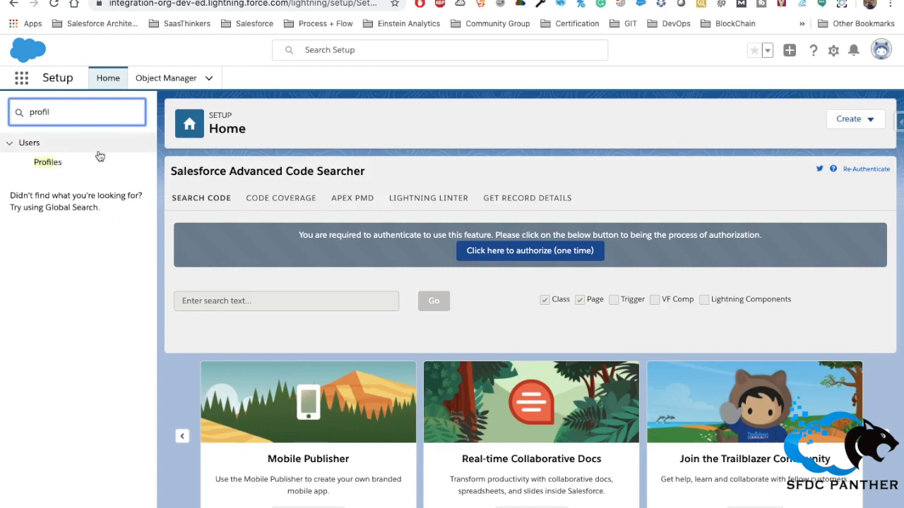
left_click(54, 169)
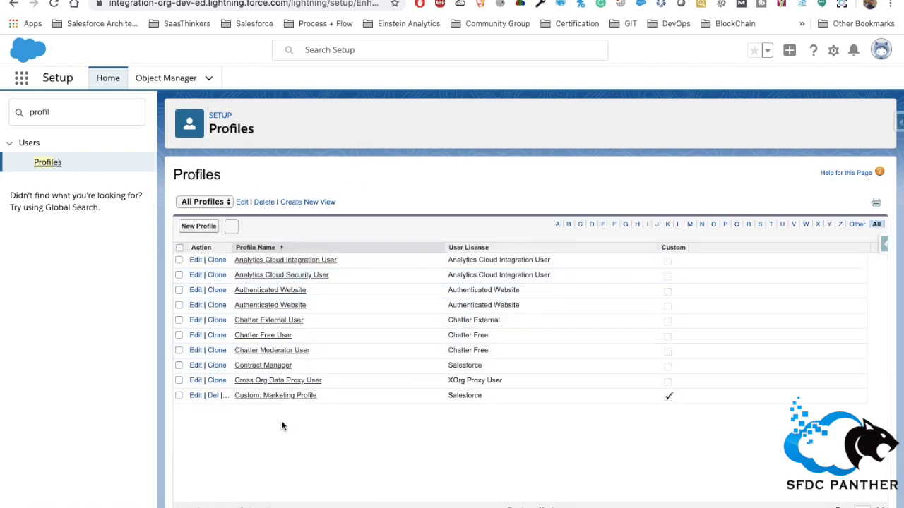
left_click(760, 225)
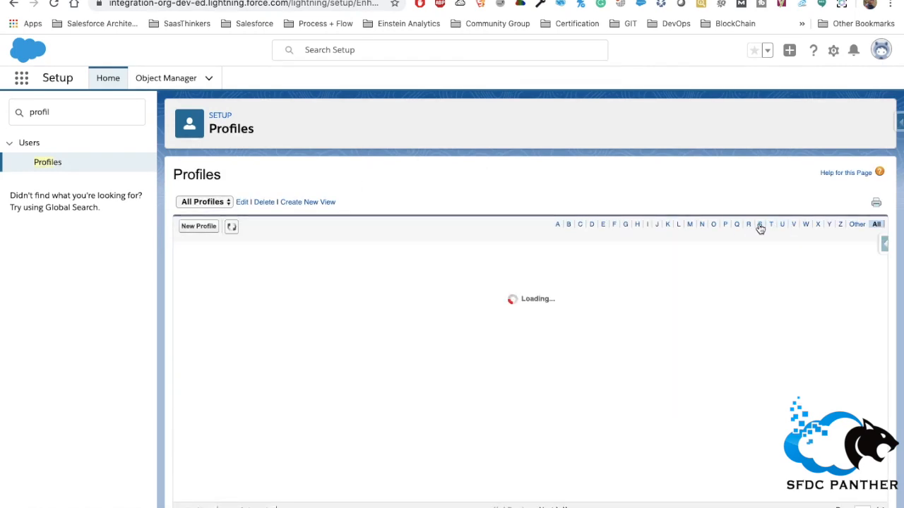
left_click(256, 320)
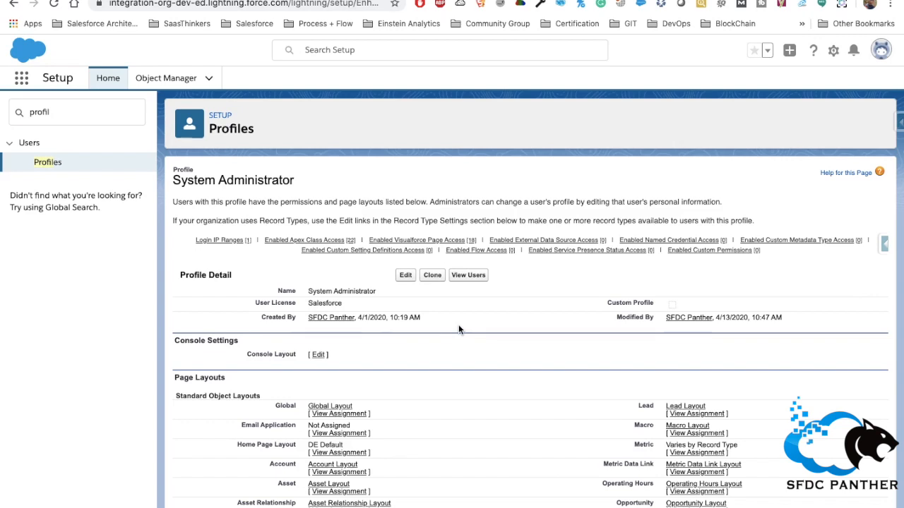
- Enable the service presence statuses Available - Case, Available for Leads, Busy and On Break for the System Administrator profile, and save
mouse_move(588, 257)
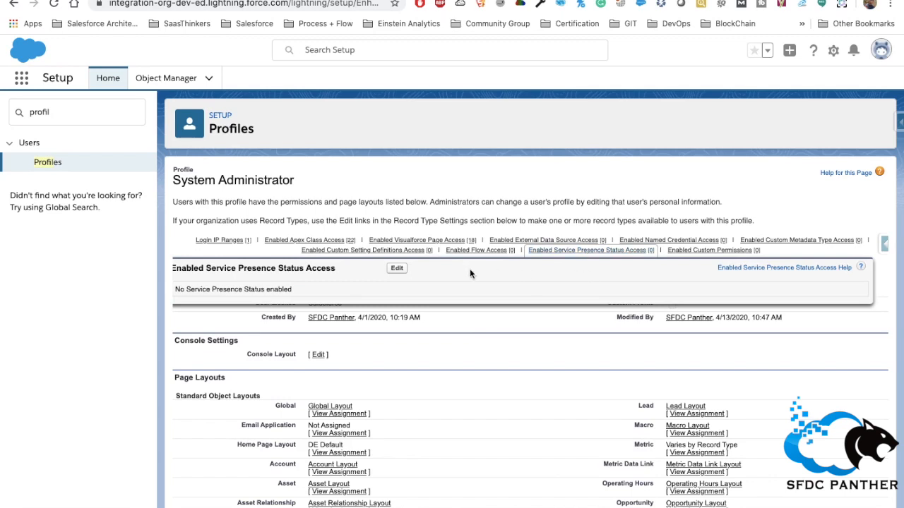
left_click(397, 269)
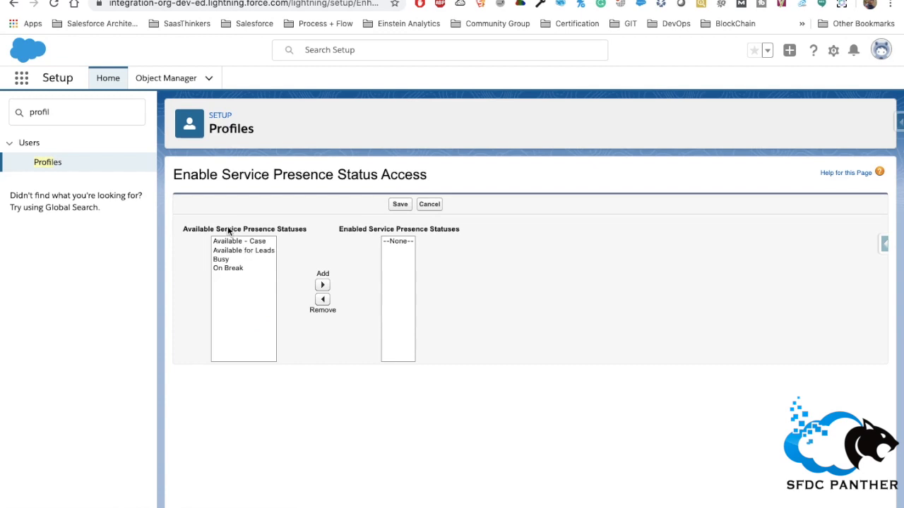
left_click_drag(235, 273, 229, 244)
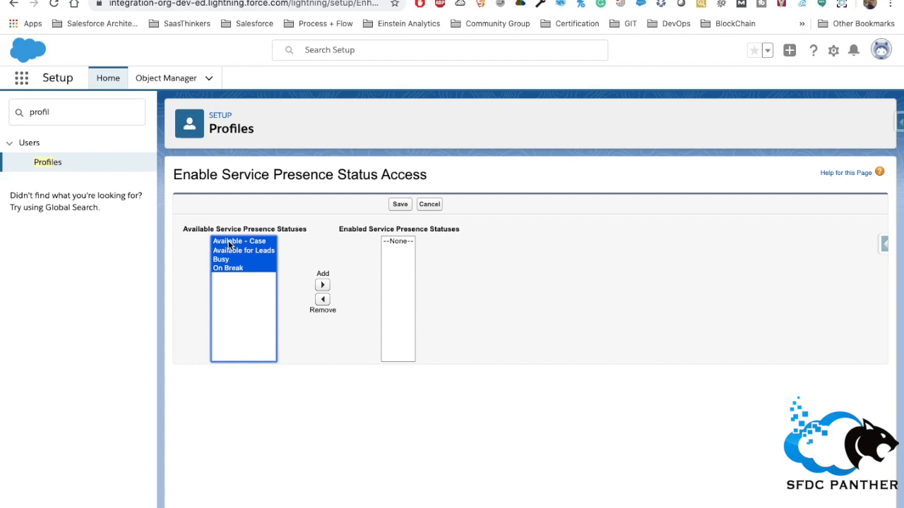
left_click(322, 285)
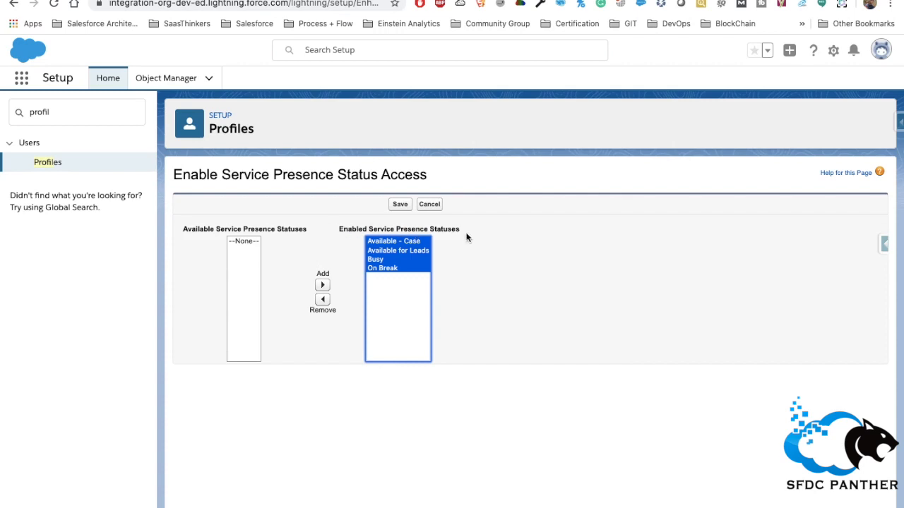
left_click(399, 205)
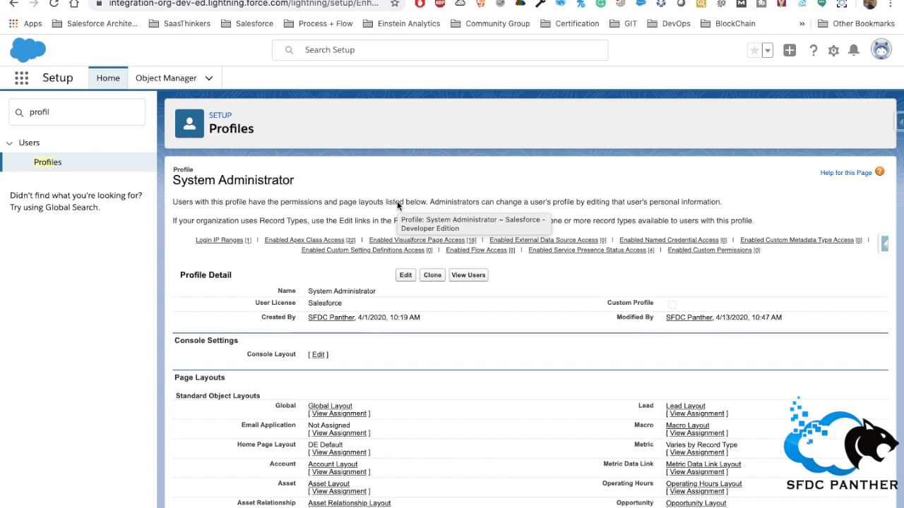
- Open the App Manager and locate the Lightning apps Sales Console (LightningSalesConsole) and Service Console (LightningService)
left_click(73, 114)
double_click(72, 114)
type("app man")
left_click(58, 163)
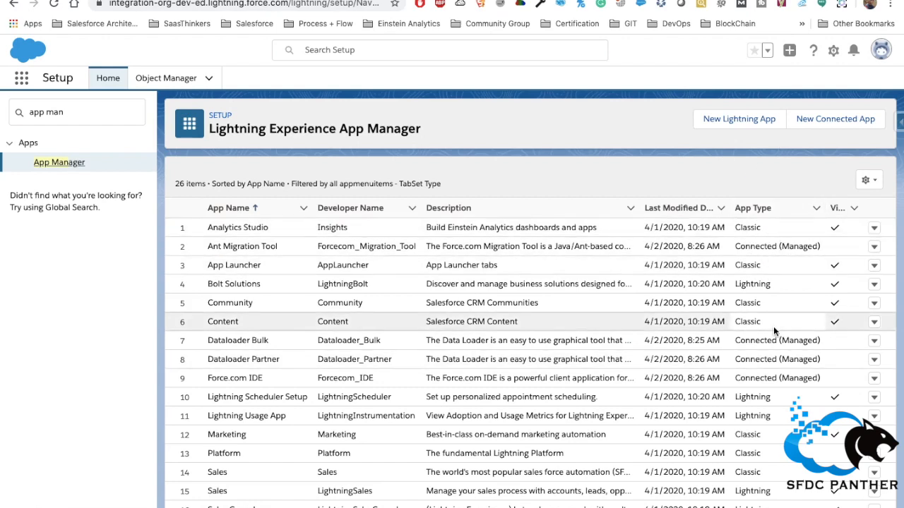
scroll(774, 326, "down", 2)
scroll(774, 326, "down", 4)
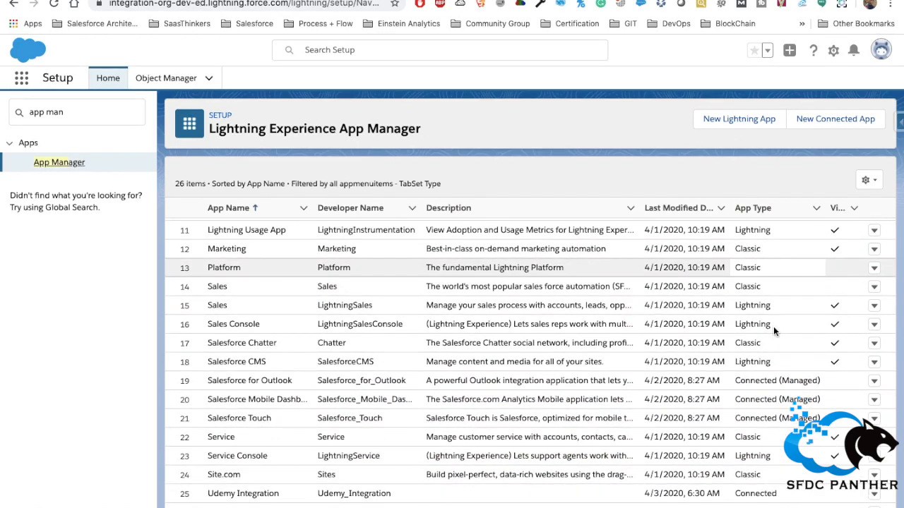
double_click(357, 324)
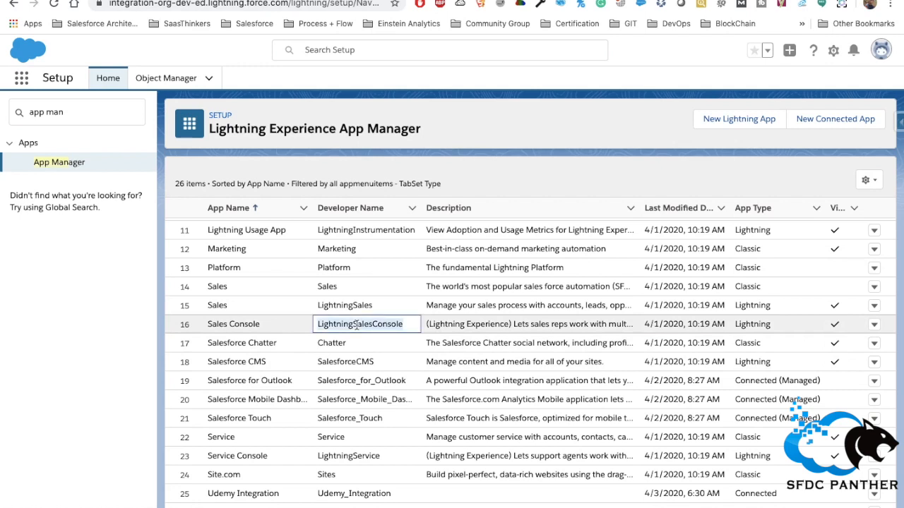
left_click(369, 326)
double_click(370, 326)
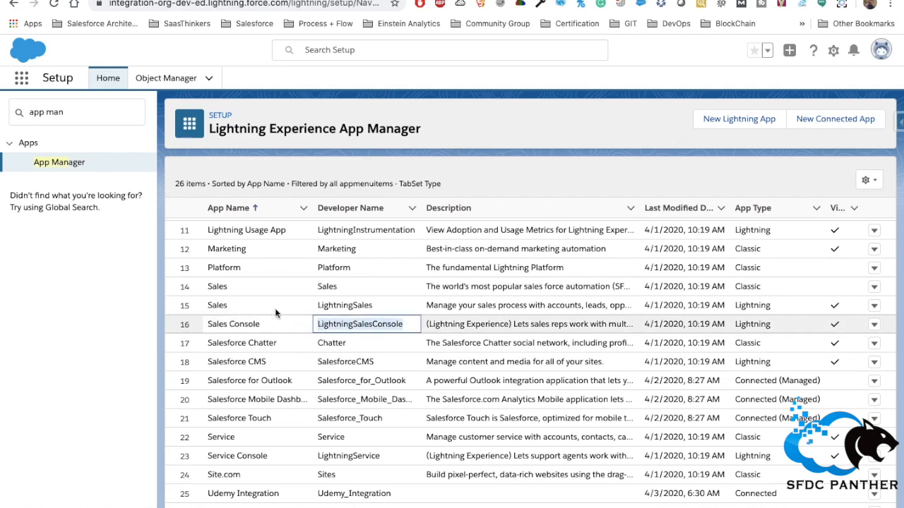
double_click(346, 456)
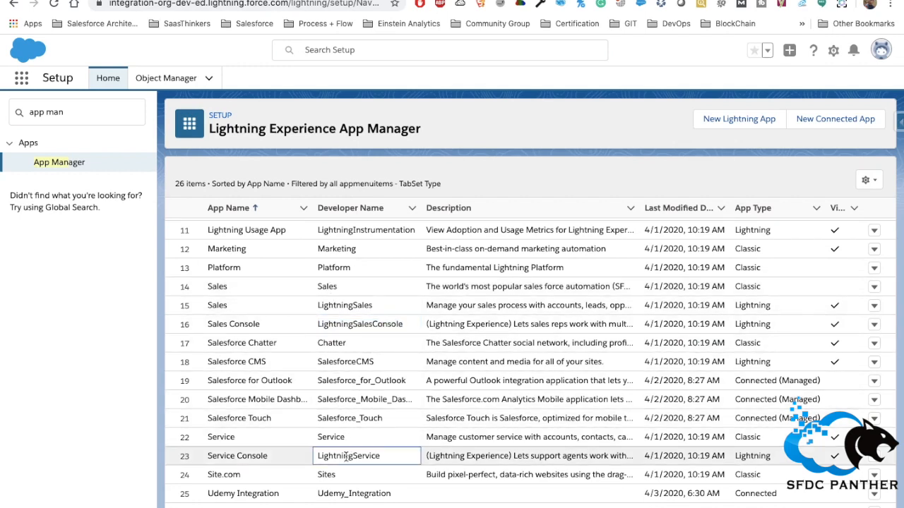
left_click_drag(207, 457, 269, 457)
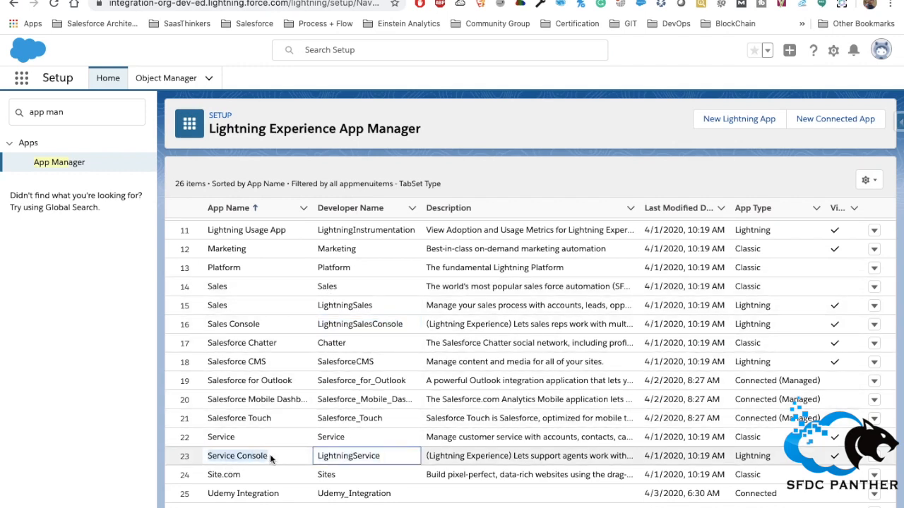
double_click(353, 457)
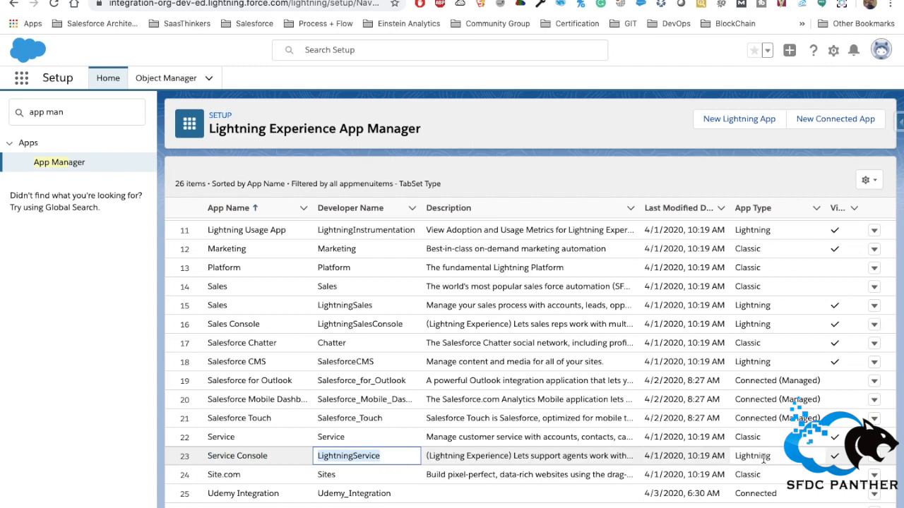
- Open the Service Console app for editing and examine the properties of its Omni-Channel utility item
left_click(875, 459)
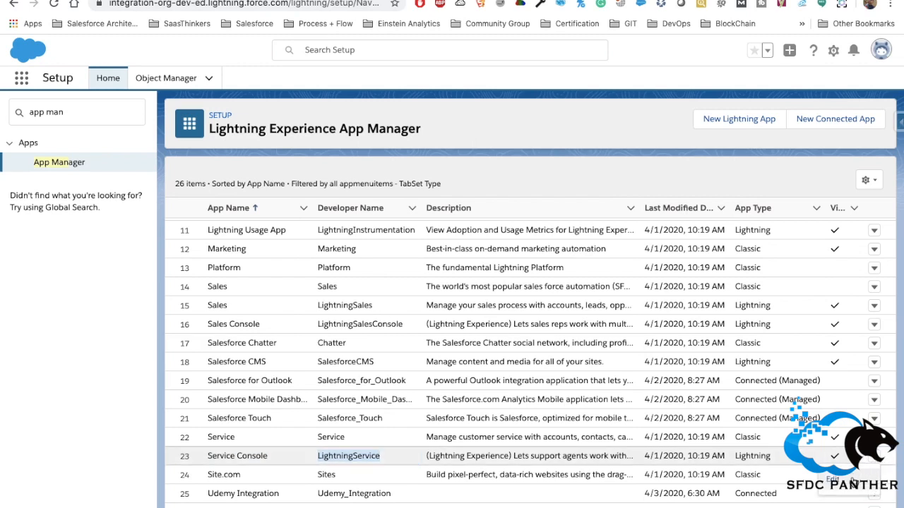
left_click(850, 482)
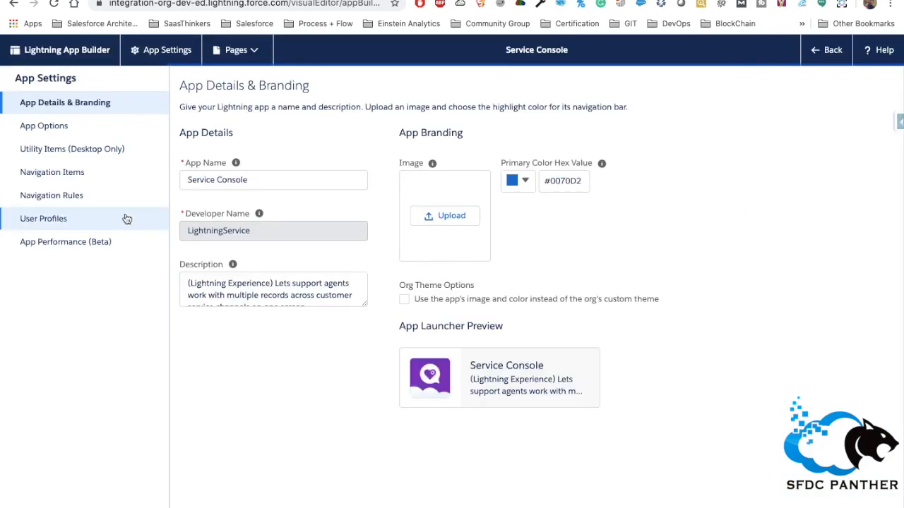
left_click(81, 148)
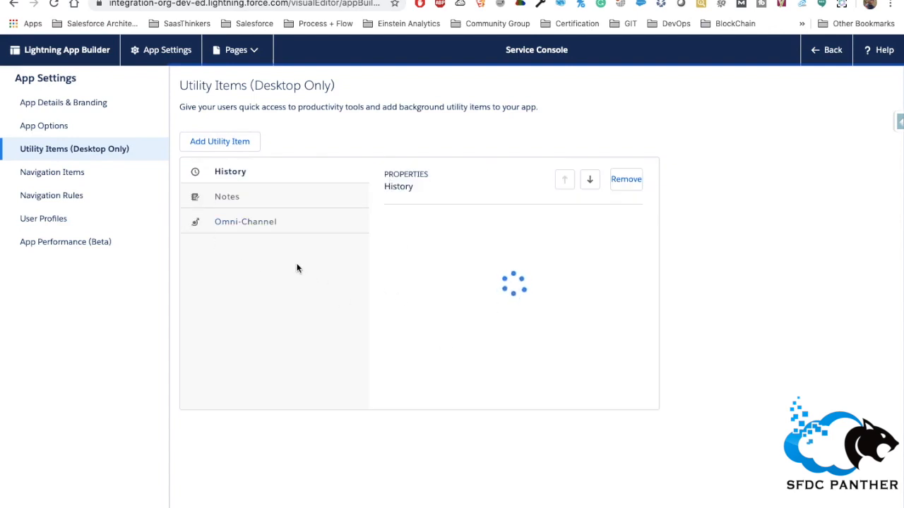
left_click(230, 224)
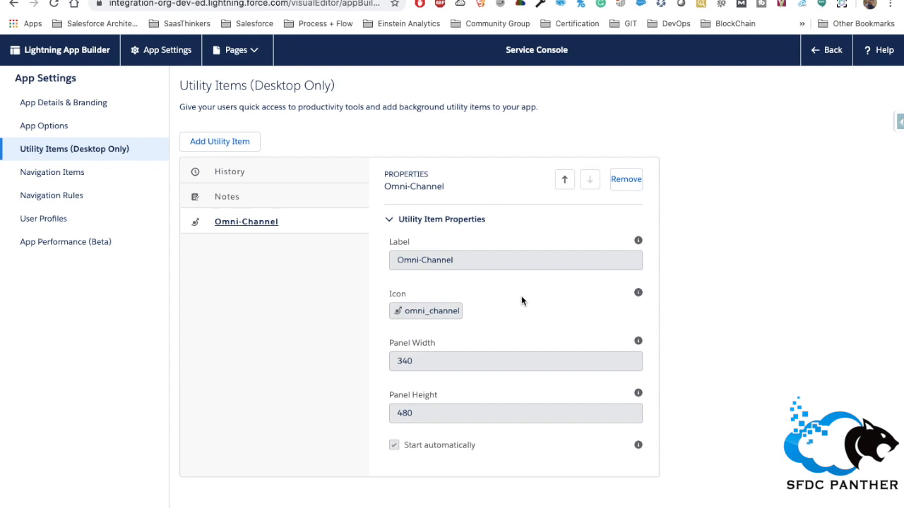
- Add a second Omni-Channel utility item to the Service Console, remove it again and return to the App Manager
left_click(224, 150)
type("Omni")
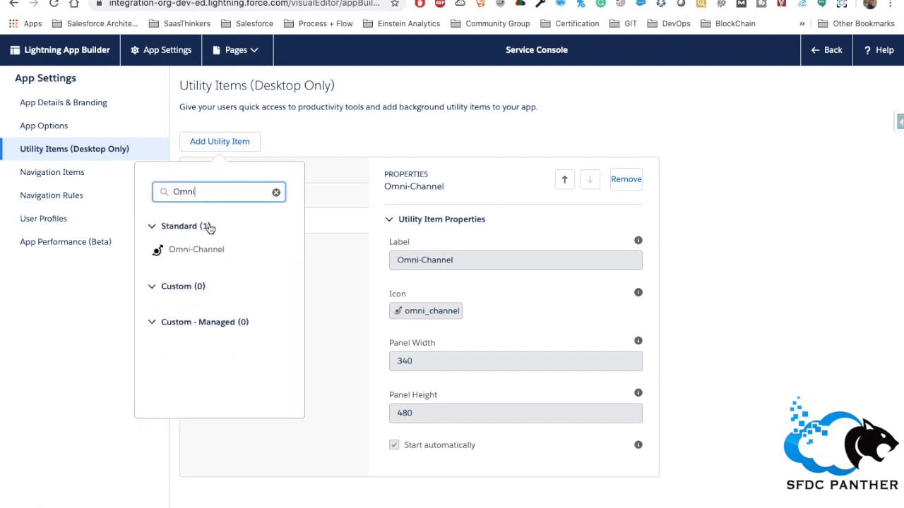
left_click(191, 250)
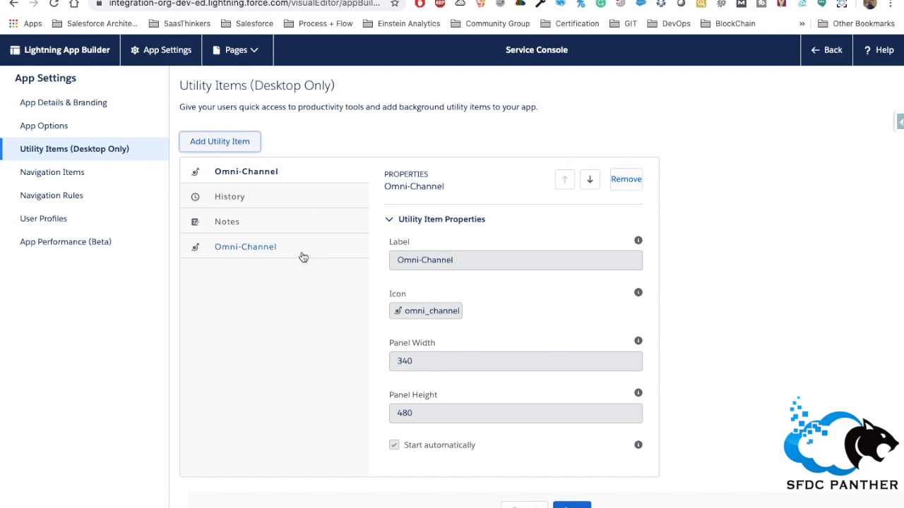
left_click(630, 181)
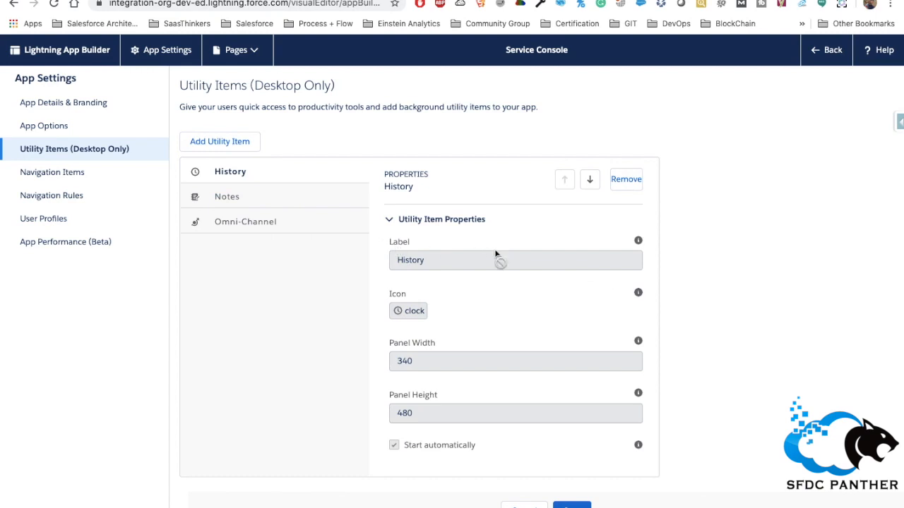
left_click(828, 50)
left_click(544, 159)
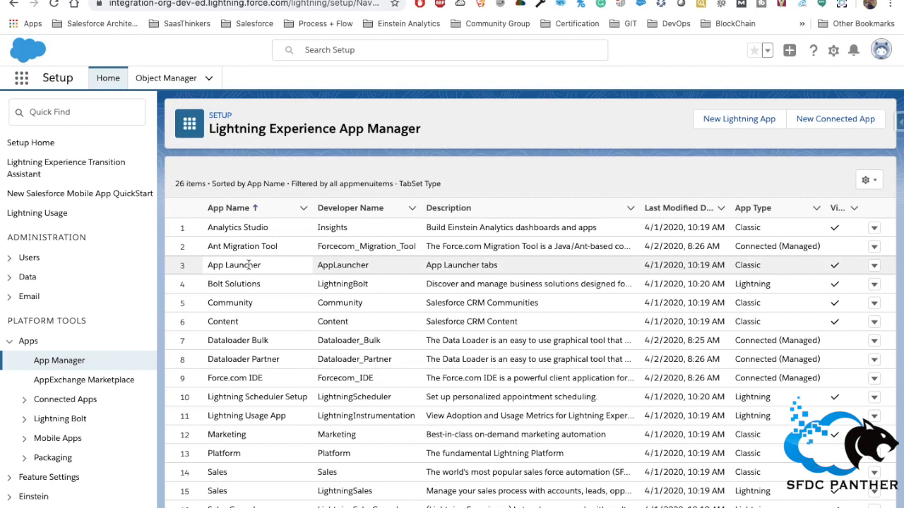
- Launch the Service Console app and open its Omni-Channel utility
left_click(22, 79)
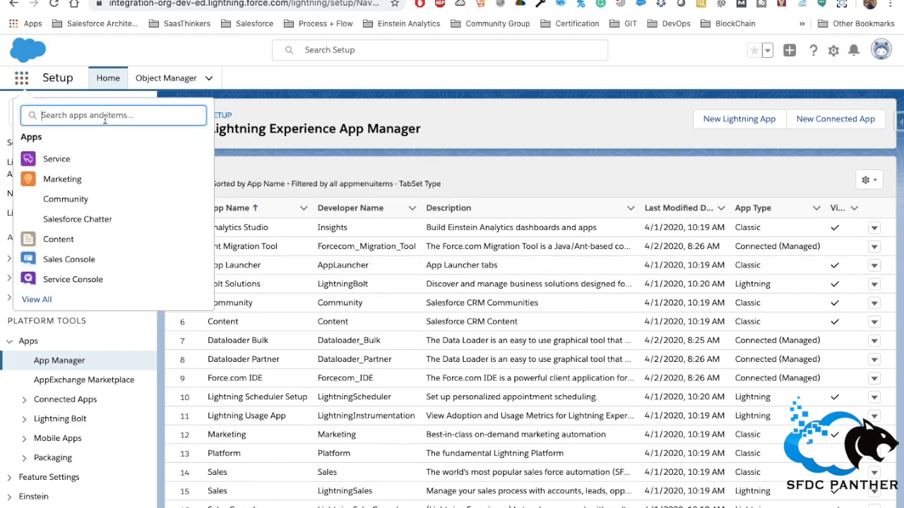
left_click(74, 282)
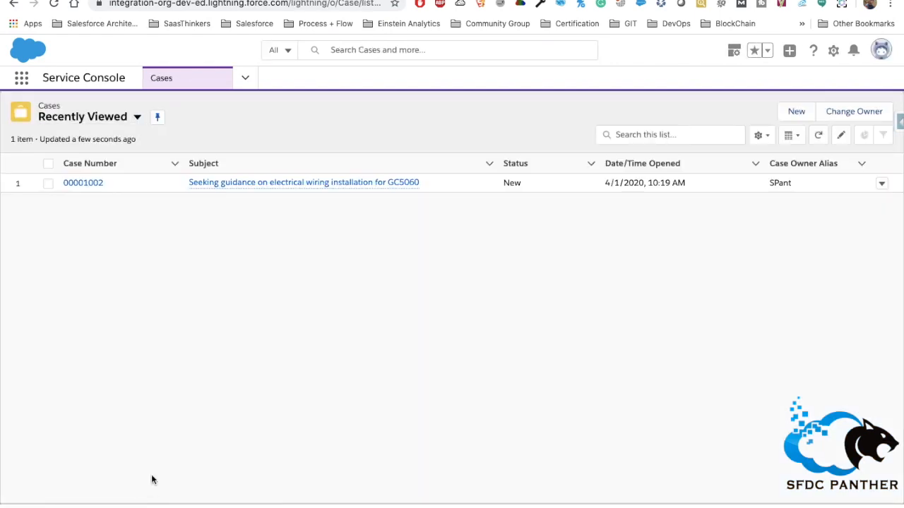
left_click(95, 504)
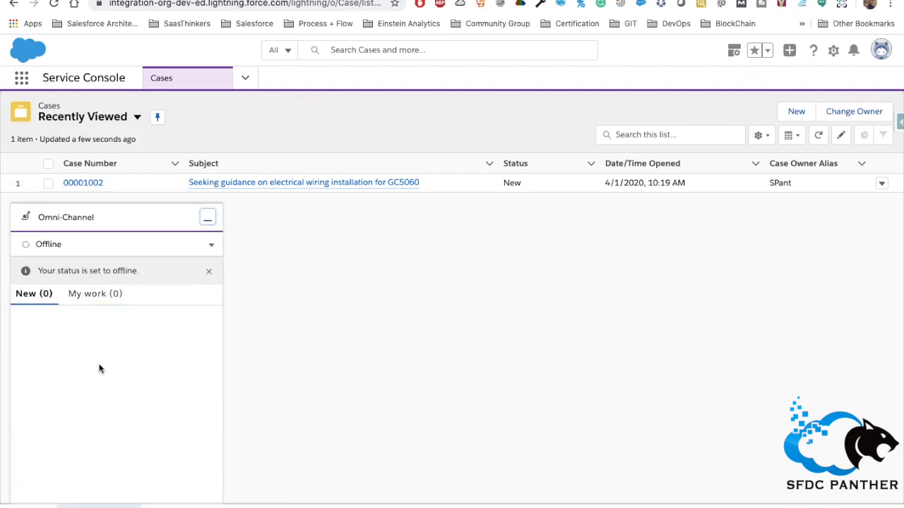
- Check the new and accepted work lists in Omni-Channel, set the presence status to Available - Case and collapse the utility
left_click(88, 296)
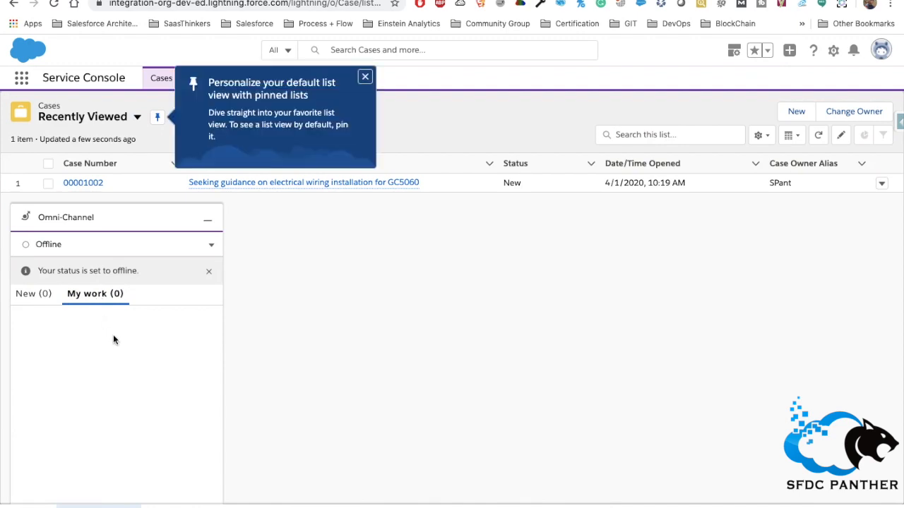
left_click(365, 78)
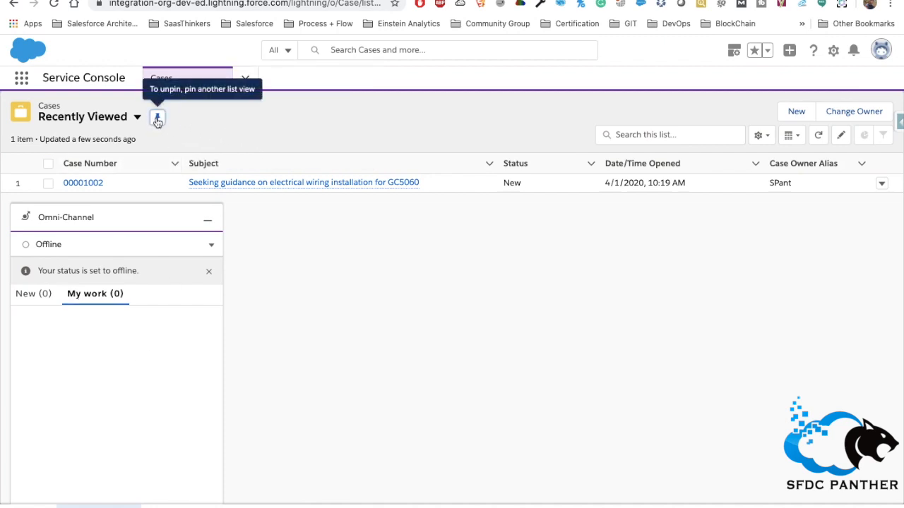
left_click(35, 295)
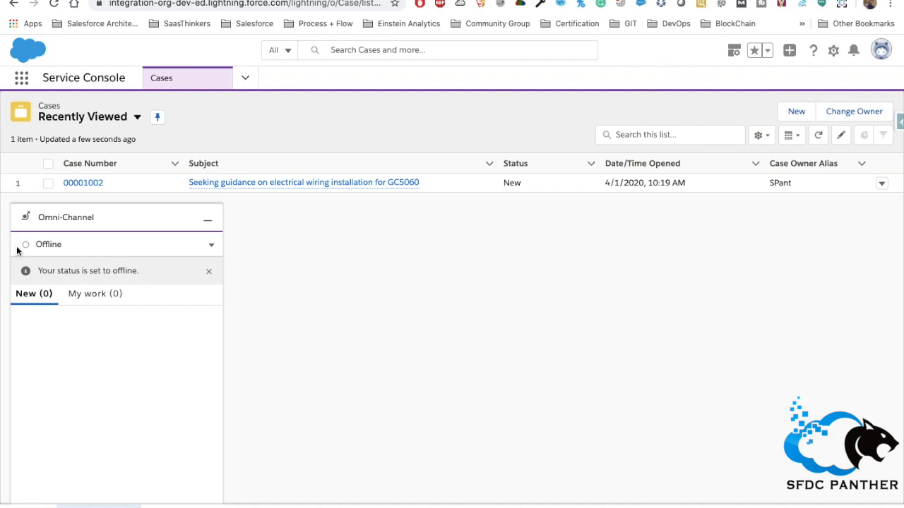
left_click(212, 247)
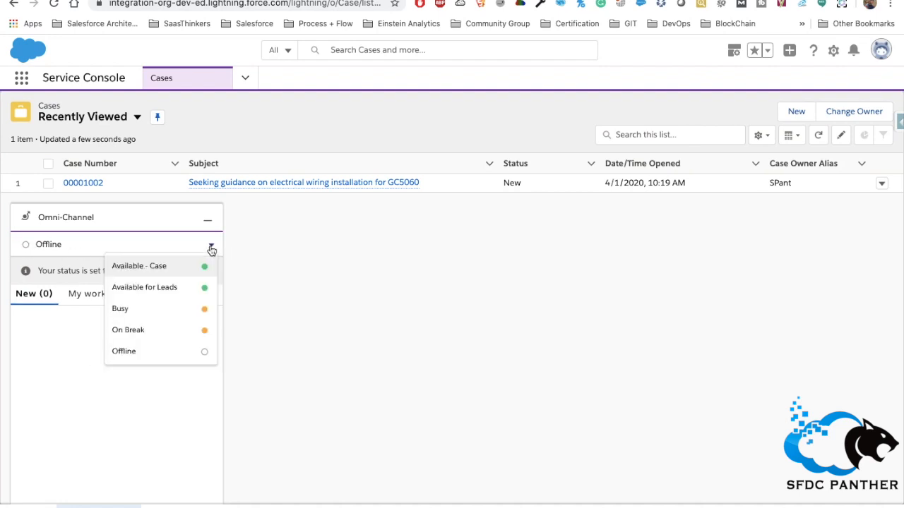
left_click(167, 269)
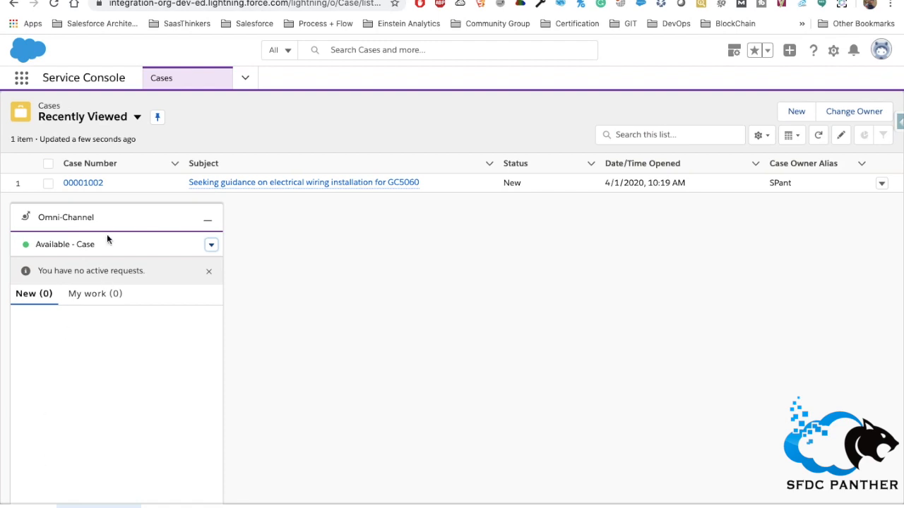
left_click(207, 221)
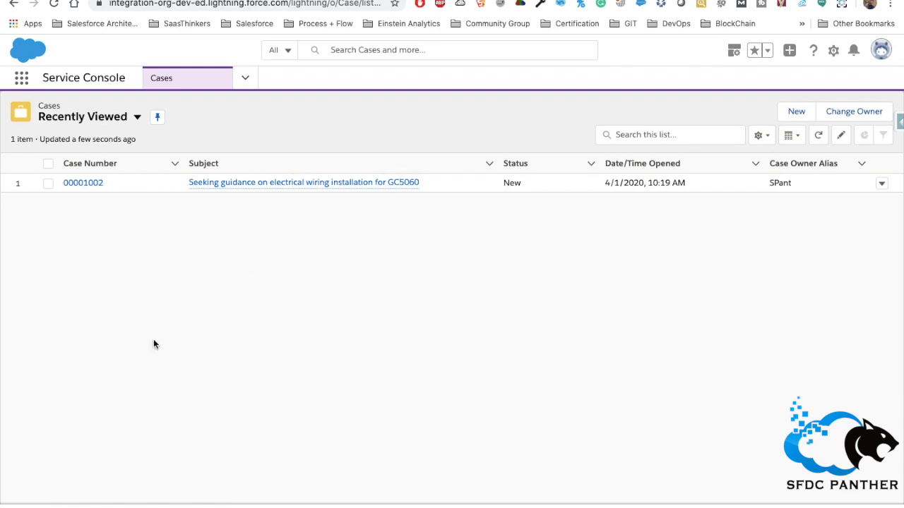
- Clone the case about electrical wiring installation for GC5060, giving the copy the subject WebSite is Down, and save it
left_click(81, 183)
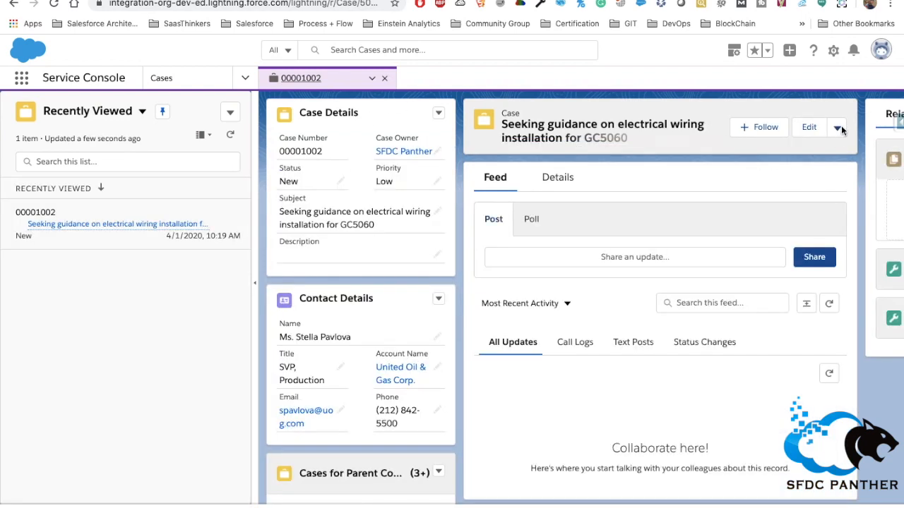
left_click(839, 132)
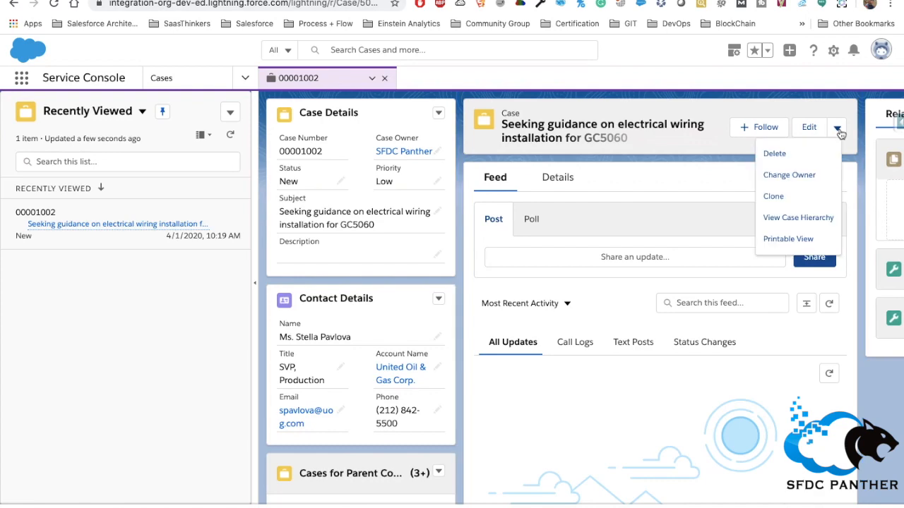
left_click(779, 193)
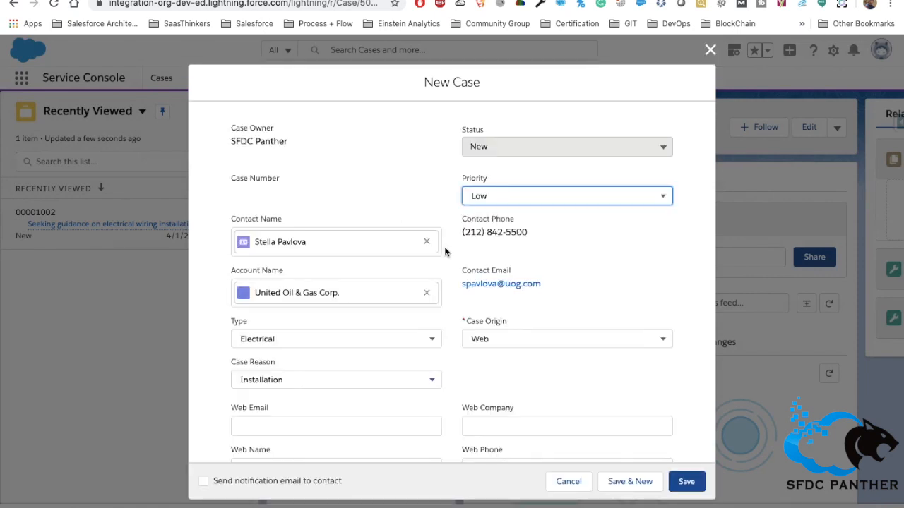
scroll(331, 355, "down", 2)
scroll(331, 355, "down", 5)
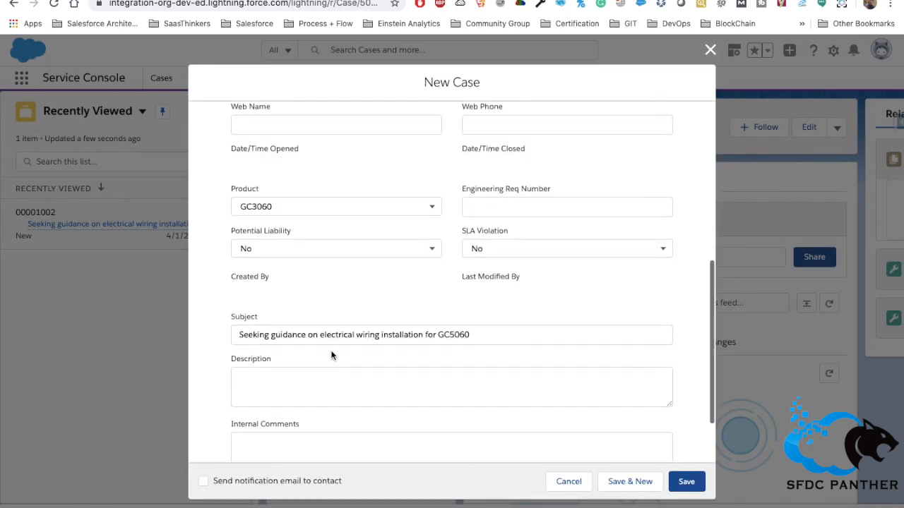
double_click(337, 254)
key("ctrl+a")
key("BackSpace")
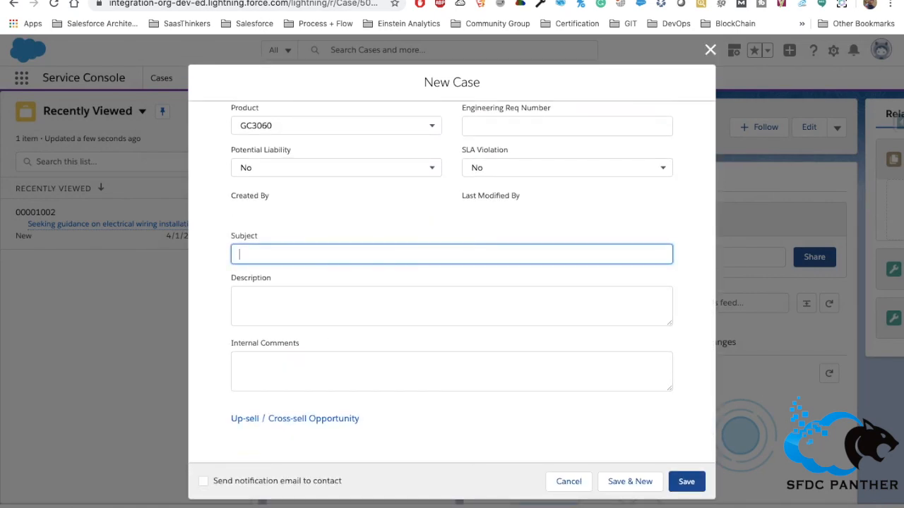
type("WebSite is Down")
left_click(542, 216)
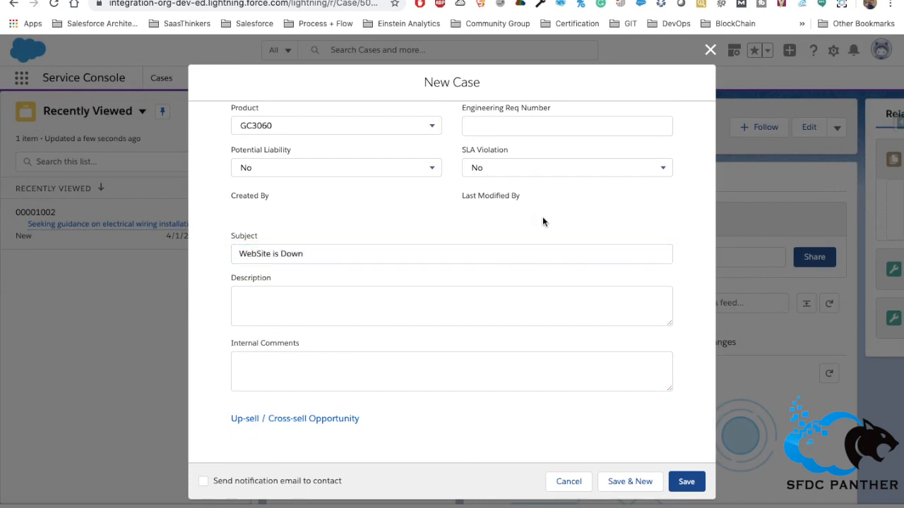
scroll(541, 218, "up", 10)
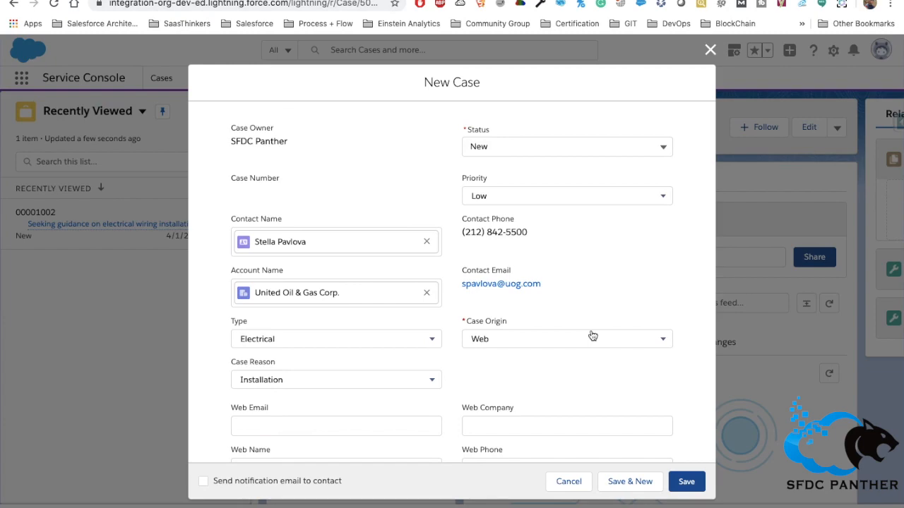
scroll(591, 337, "down", 10)
left_click(688, 483)
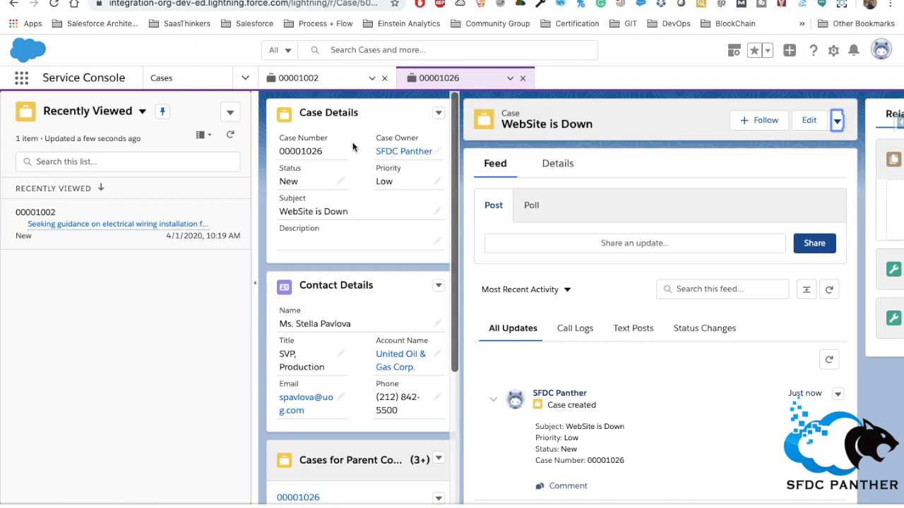
left_click(437, 153)
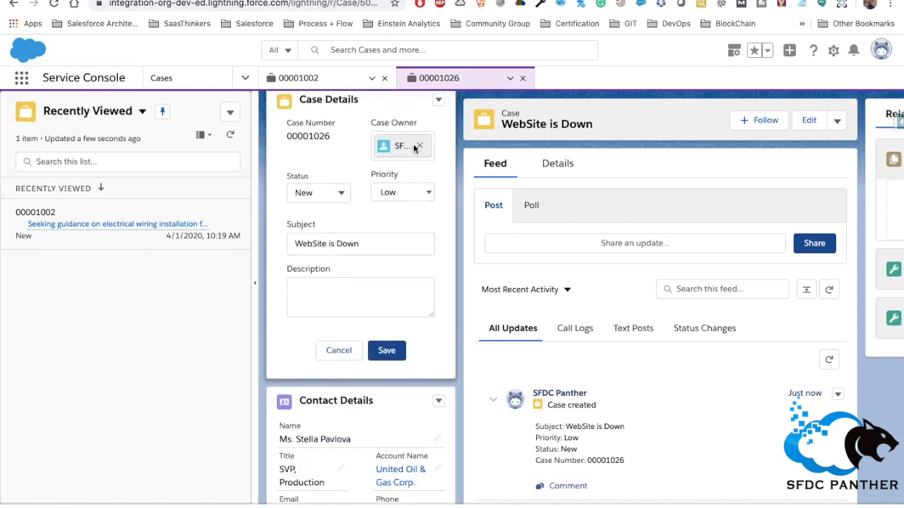
left_click(420, 146)
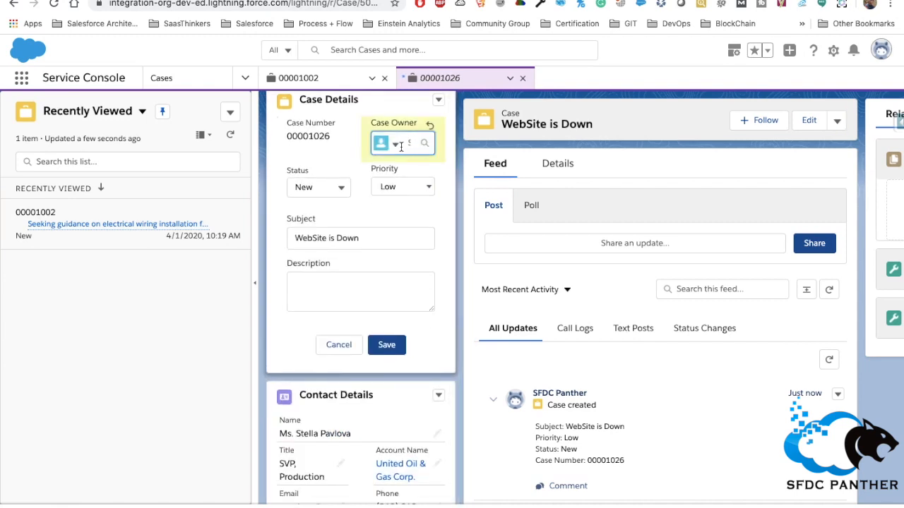
left_click(396, 145)
left_click(392, 197)
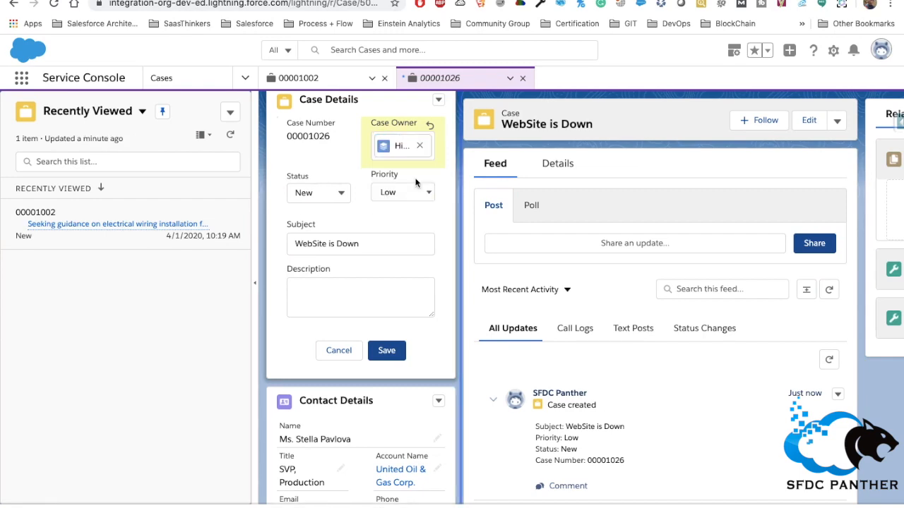
left_click(334, 353)
left_click(818, 120)
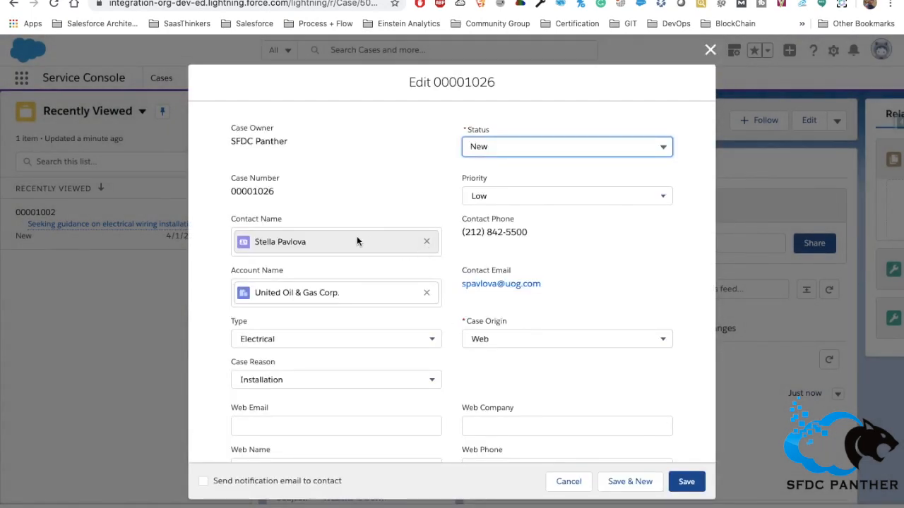
left_click(710, 50)
- Change the owner of the WebSite is Down case to the queue High Priority Cases from the case details
left_click(549, 173)
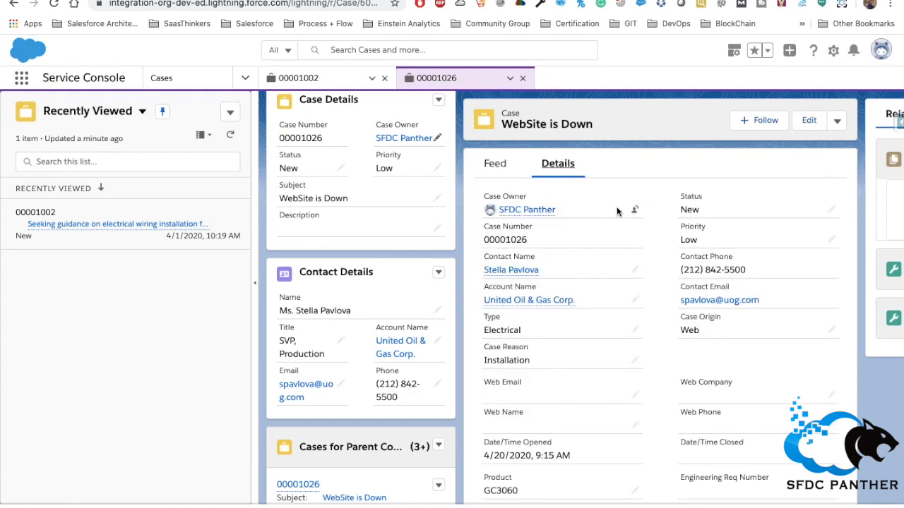
left_click(635, 210)
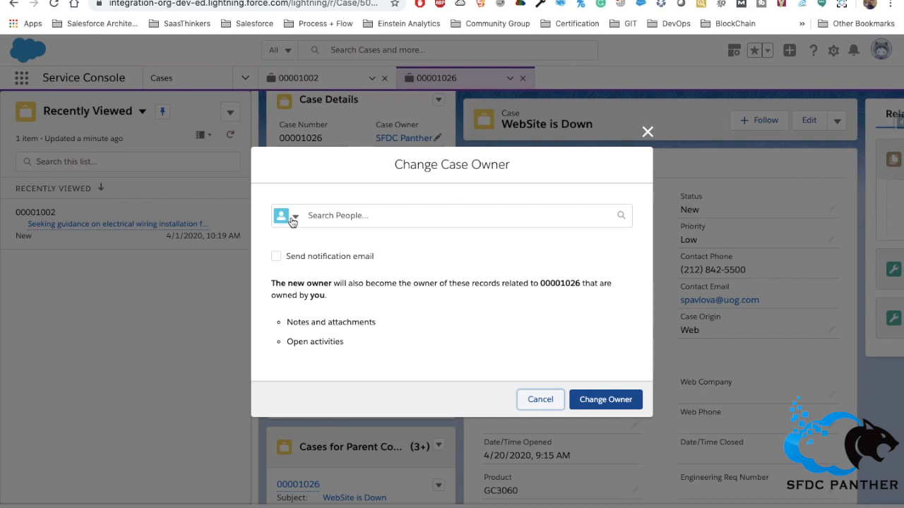
left_click(293, 220)
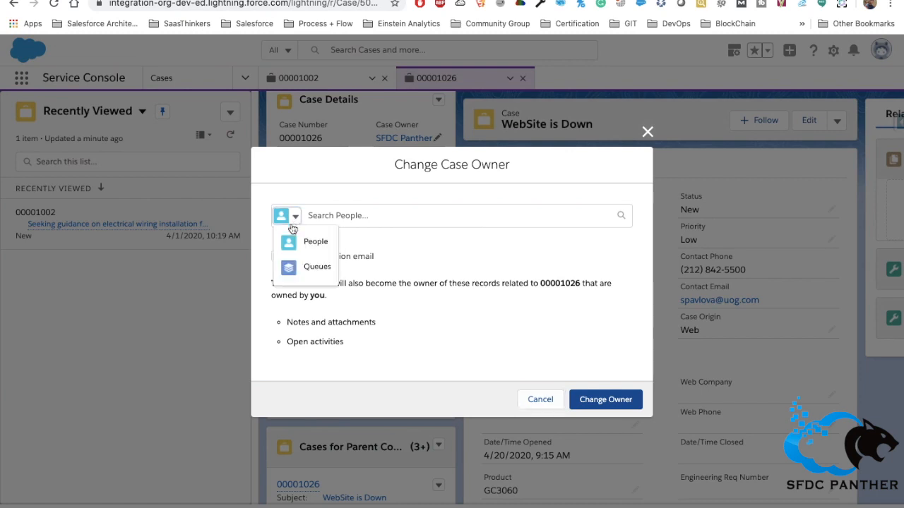
left_click(316, 267)
left_click(358, 217)
type("His")
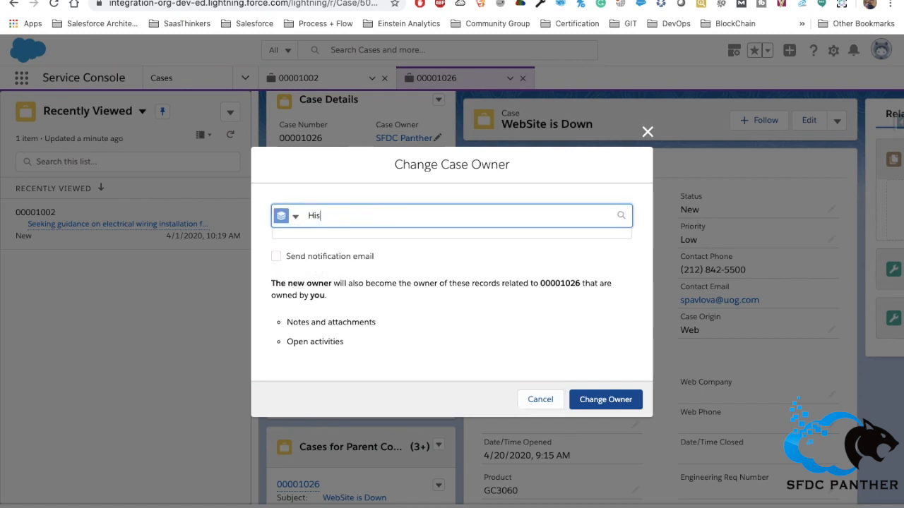
key("BackSpace")
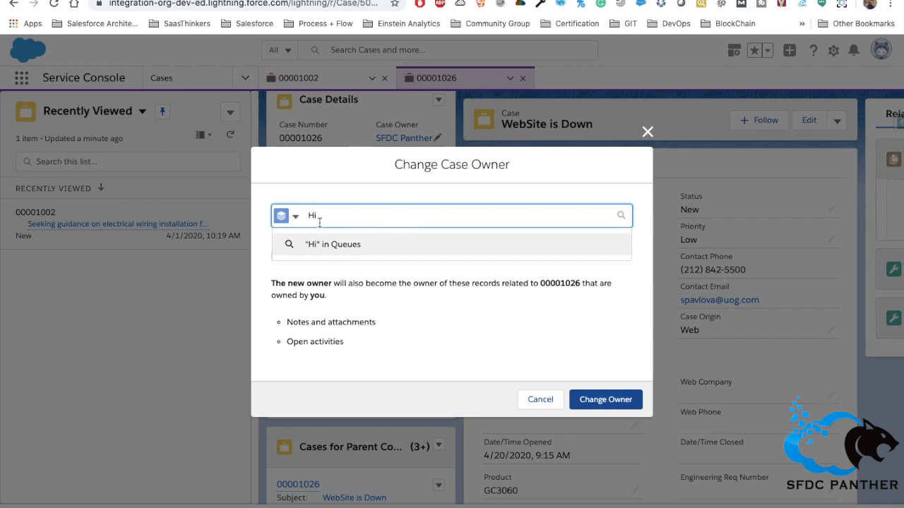
type("gh")
left_click(343, 268)
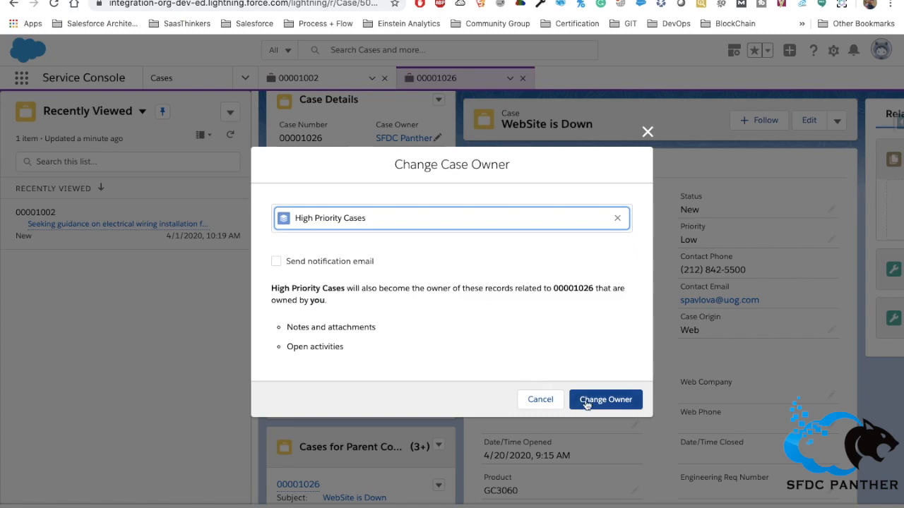
left_click(609, 402)
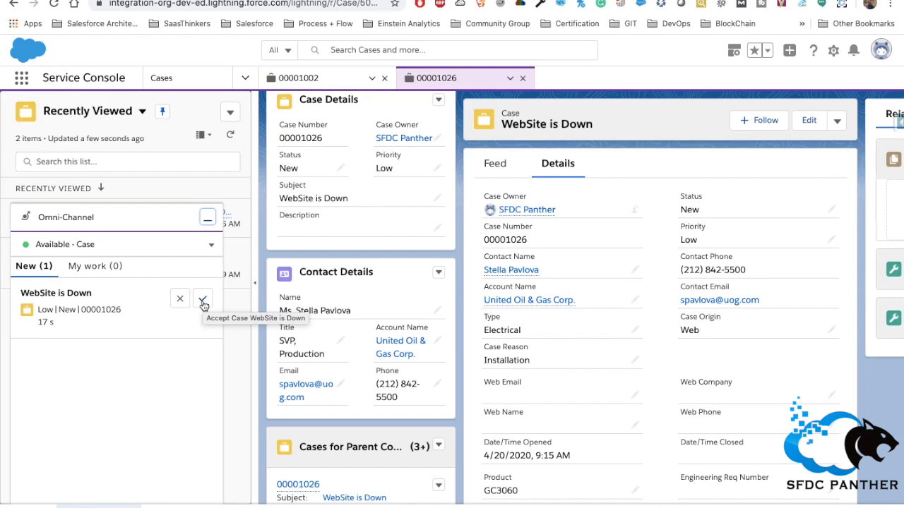
- Accept the WebSite is Down case in Omni-Channel and review the owner changes in the case feed
left_click(203, 301)
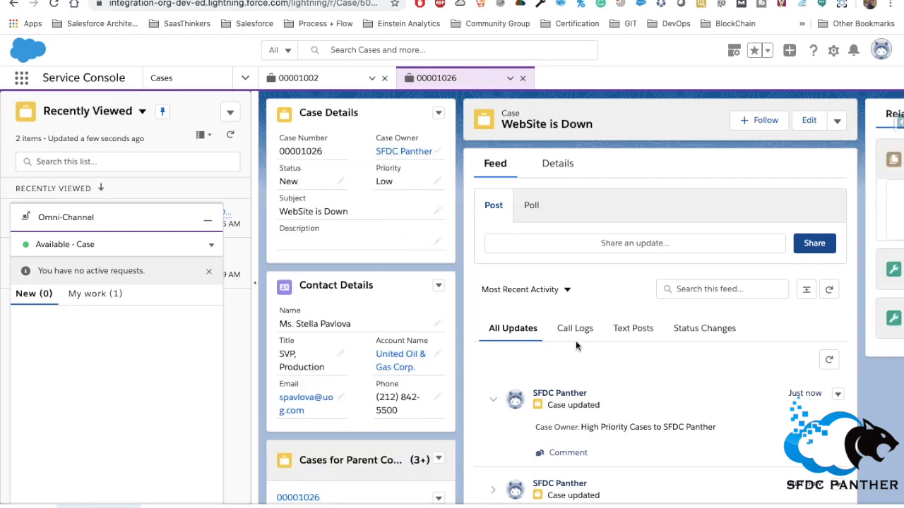
scroll(575, 340, "down", 1)
scroll(575, 340, "down", 1)
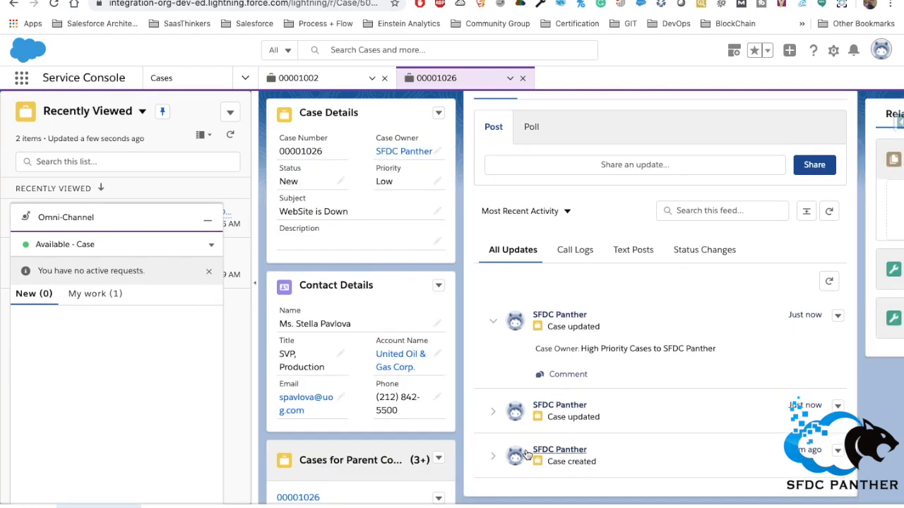
left_click(494, 457)
scroll(714, 429, "down", 1)
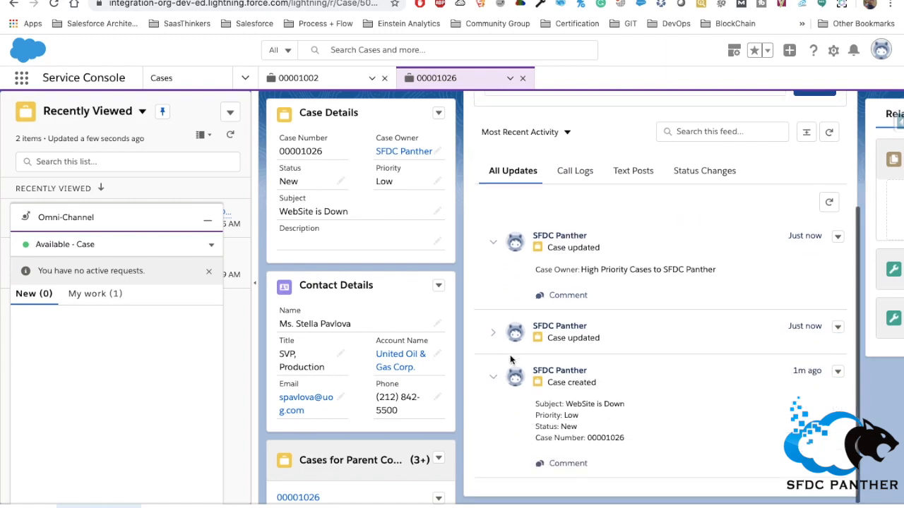
left_click(493, 332)
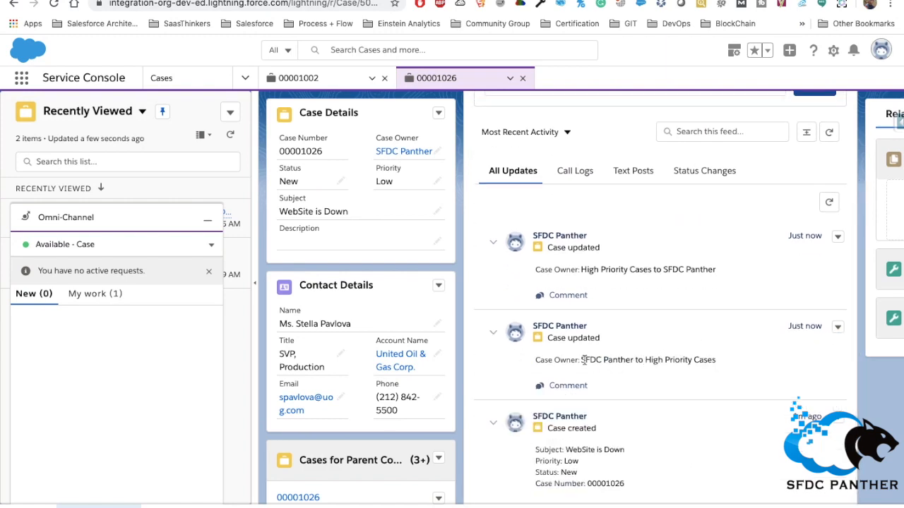
left_click_drag(581, 360, 717, 360)
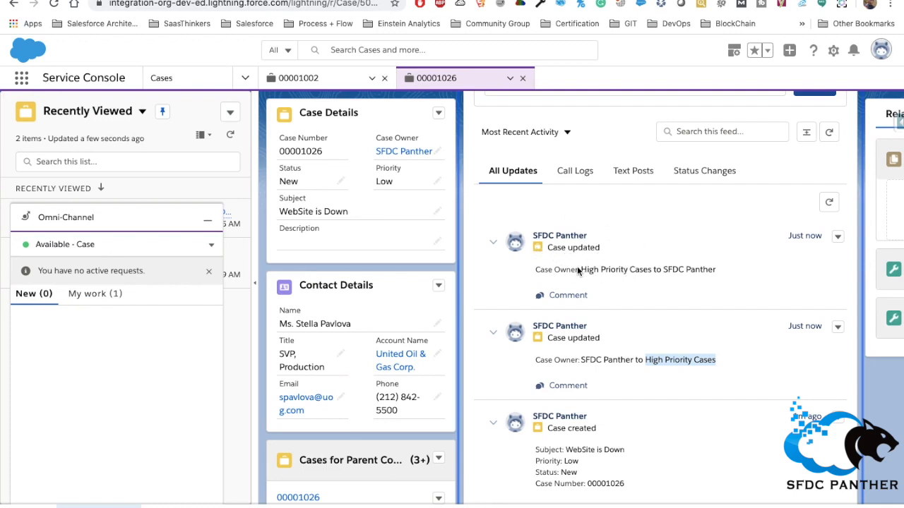
left_click_drag(581, 269, 723, 274)
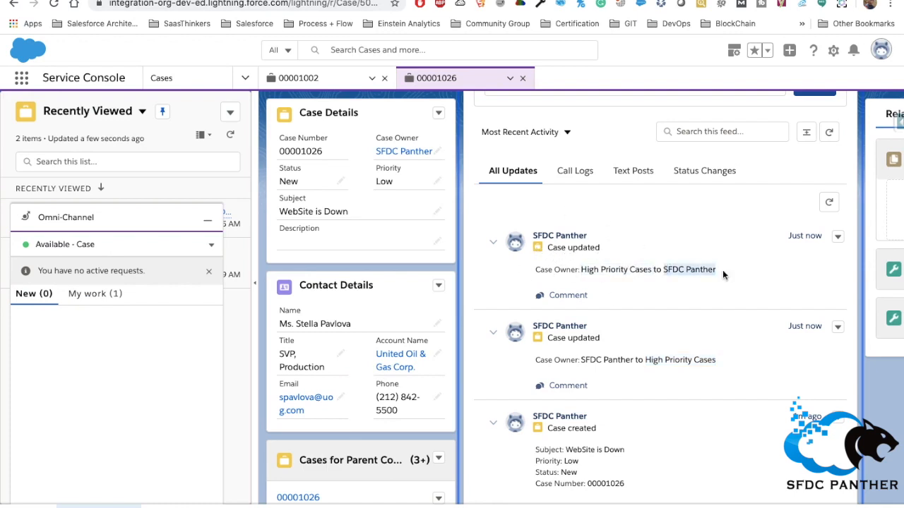
- View the accepted work in Omni-Channel and set the presence status to Available for Leads
left_click(113, 294)
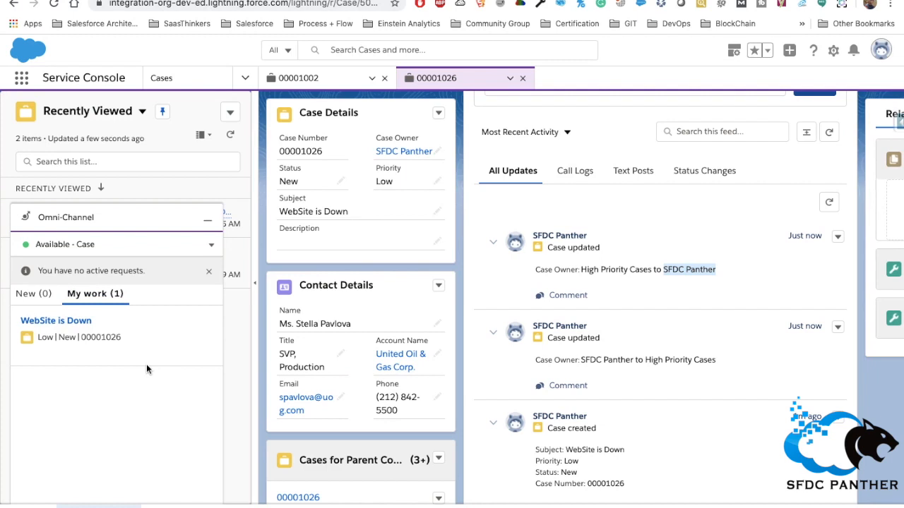
left_click(210, 245)
left_click(163, 287)
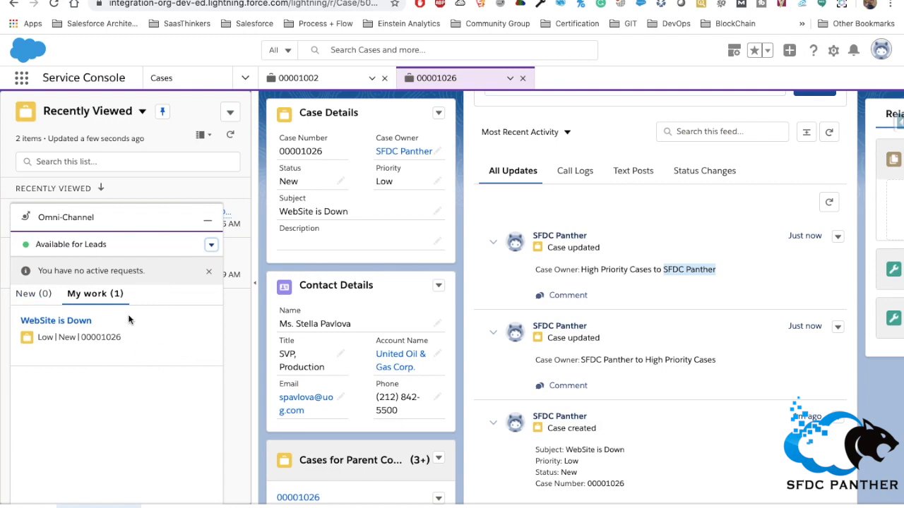
- Change the owner of the WebSite is Down case back to the queue High Priority Cases from the case details
left_click(245, 79)
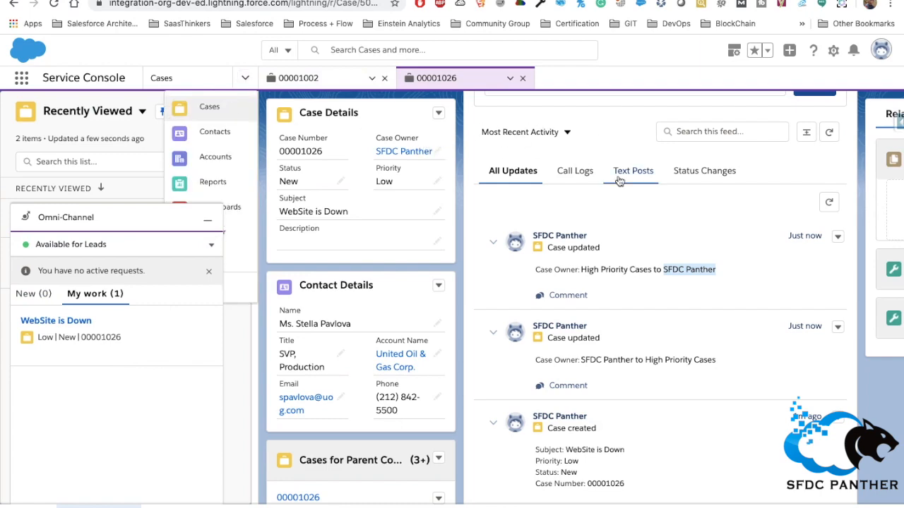
scroll(628, 191, "up", 3)
left_click(557, 163)
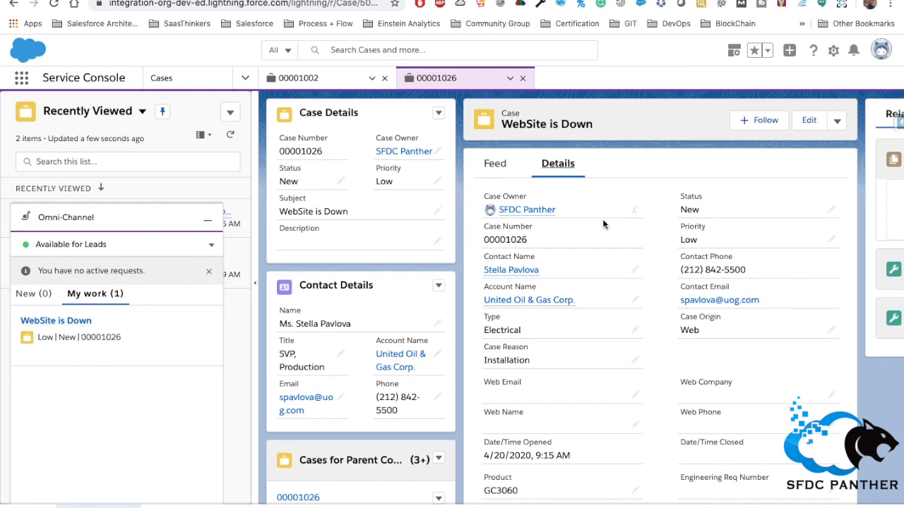
left_click(634, 210)
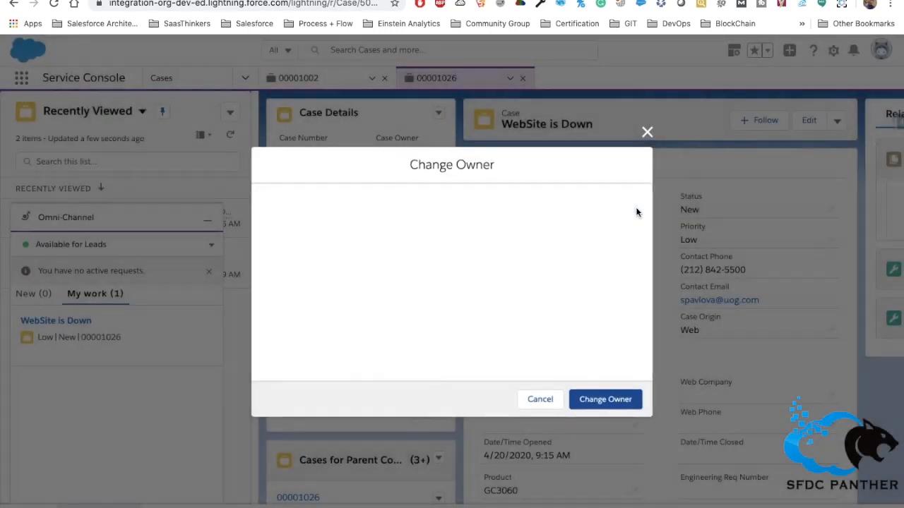
left_click(295, 218)
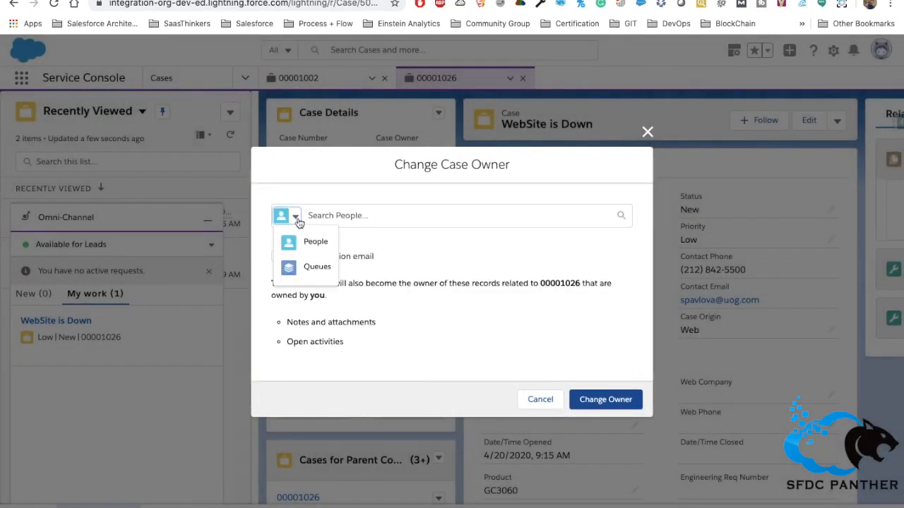
left_click(297, 264)
left_click(383, 213)
type("High")
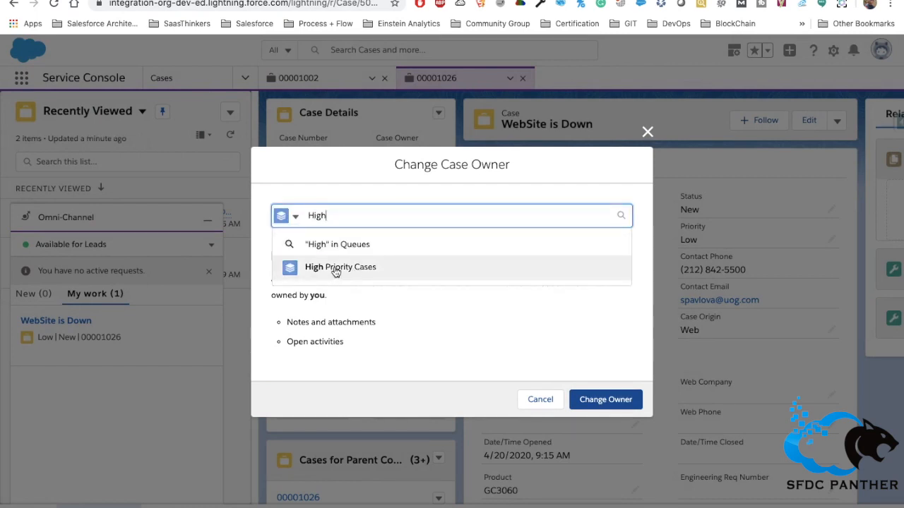
left_click(336, 269)
left_click(601, 401)
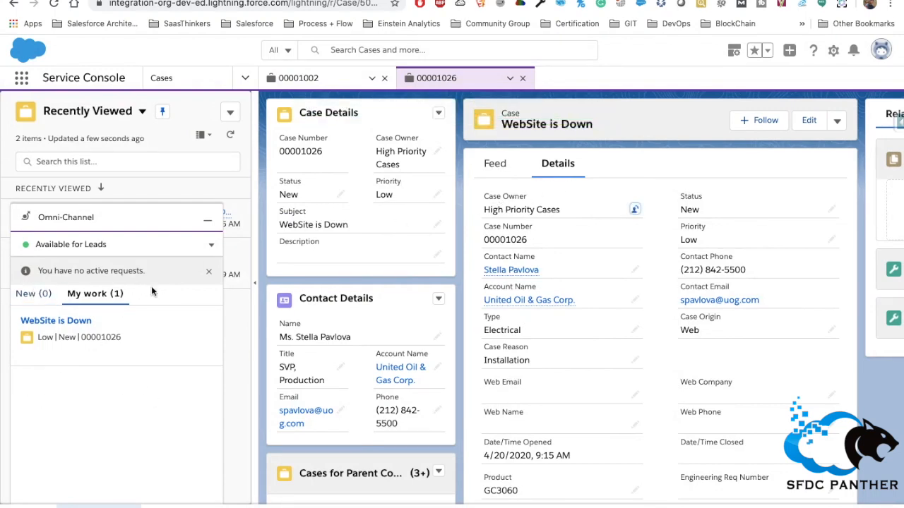
- Add Leads to the Service Console app navigation items and save the updated navigation
left_click(245, 78)
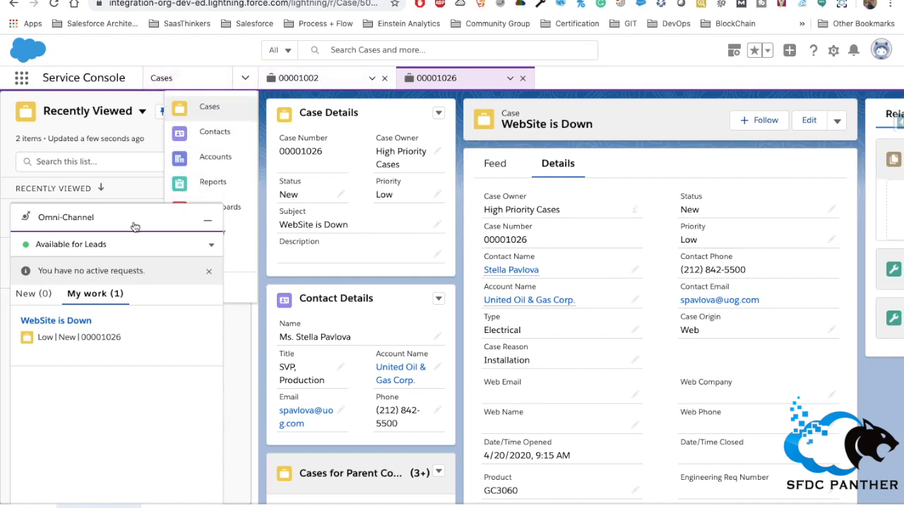
left_click(132, 223)
left_click(232, 113)
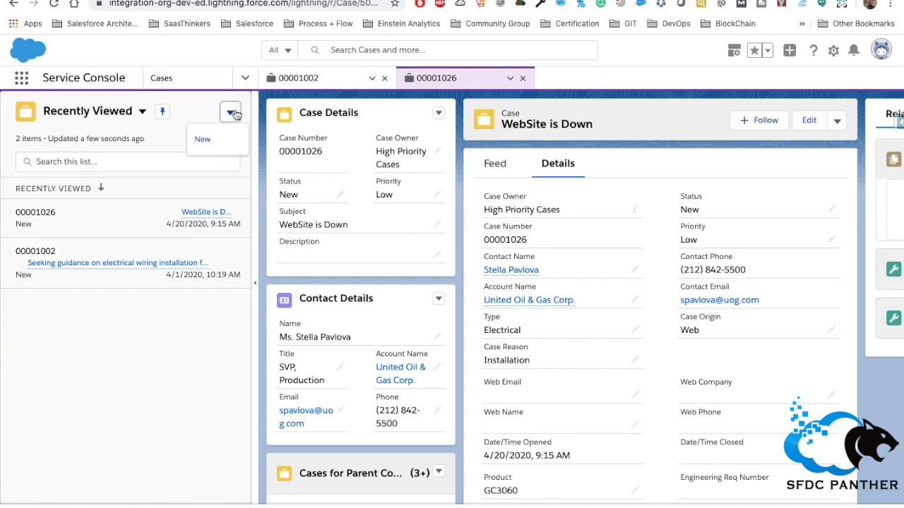
left_click(245, 77)
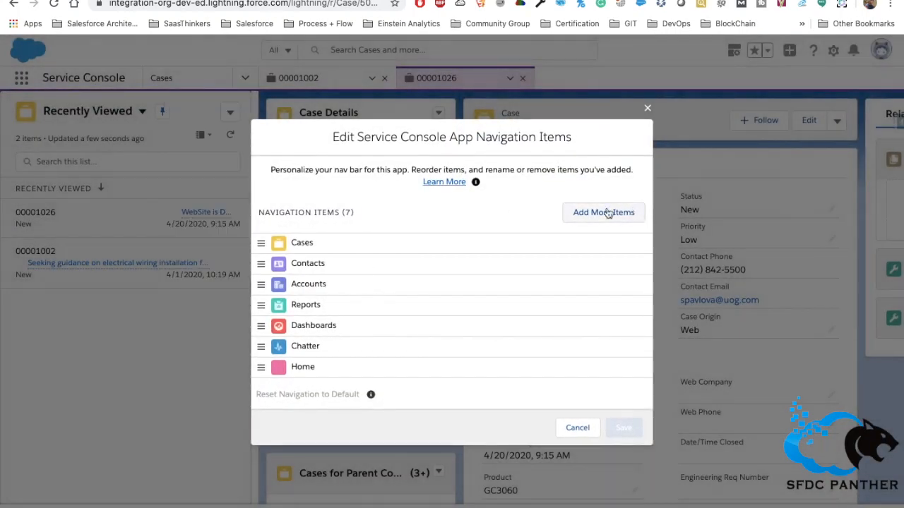
left_click(606, 212)
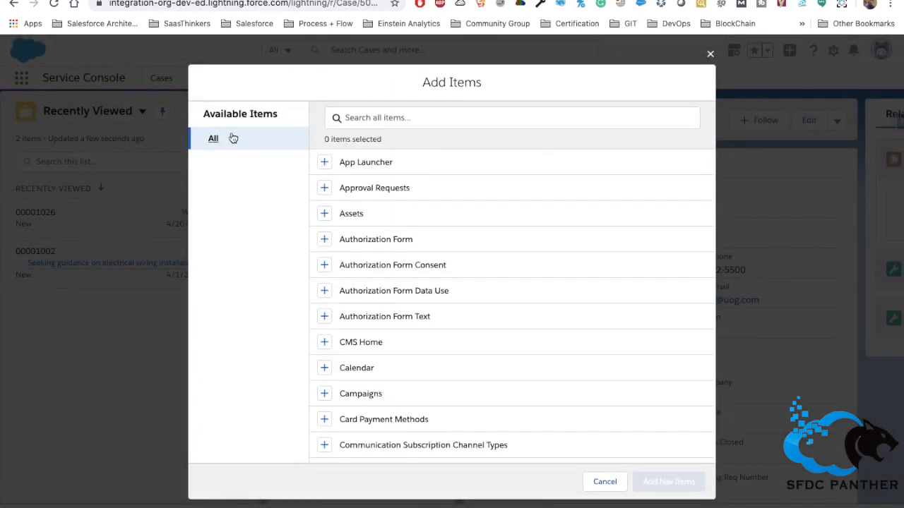
left_click(404, 127)
type("Lead")
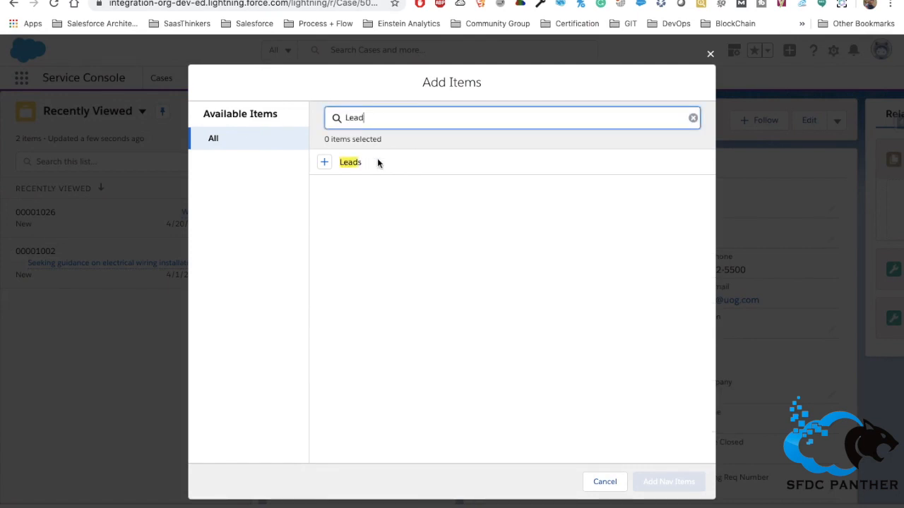
left_click(324, 162)
right_click(658, 495)
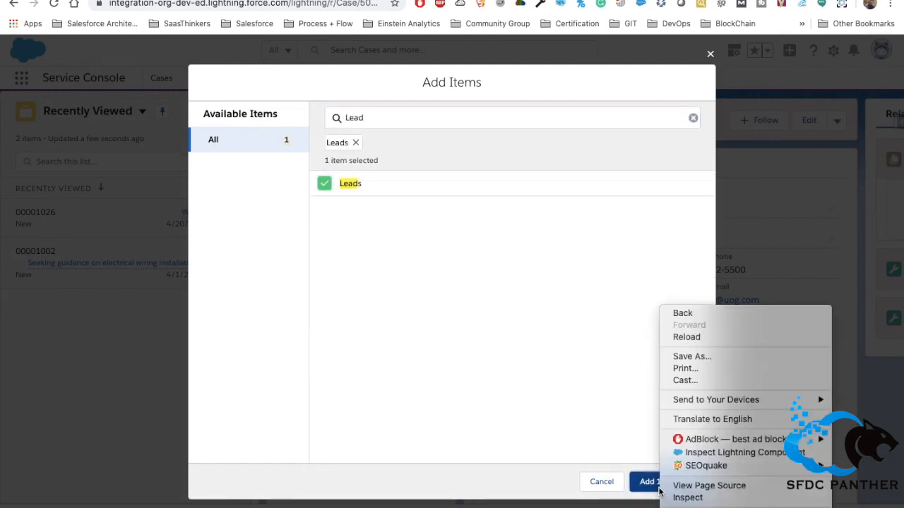
left_click(562, 344)
left_click(656, 483)
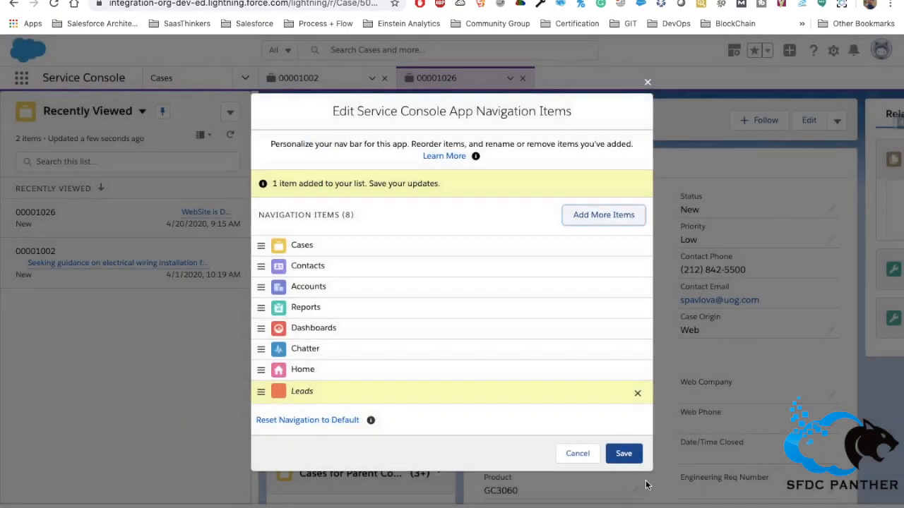
left_click(624, 454)
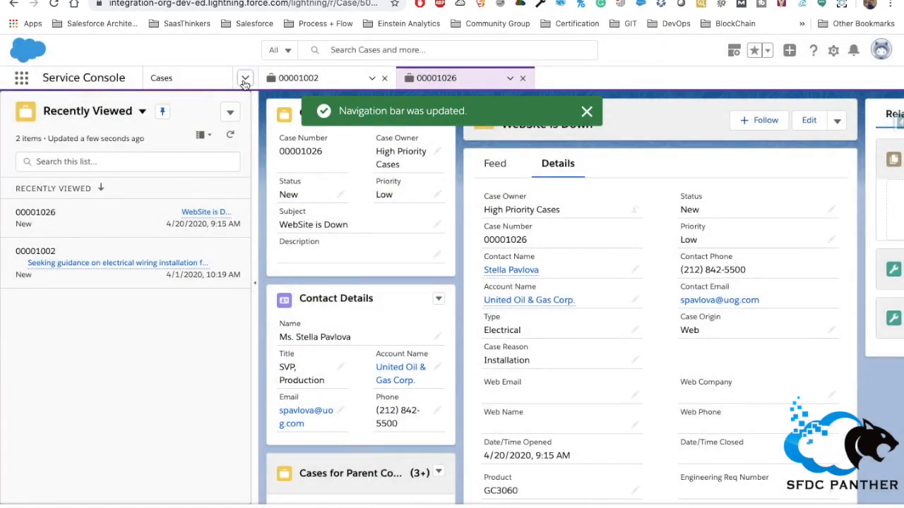
- Start a new lead in Leads with the salutation Mr., first name Test and last name Lead
left_click(245, 79)
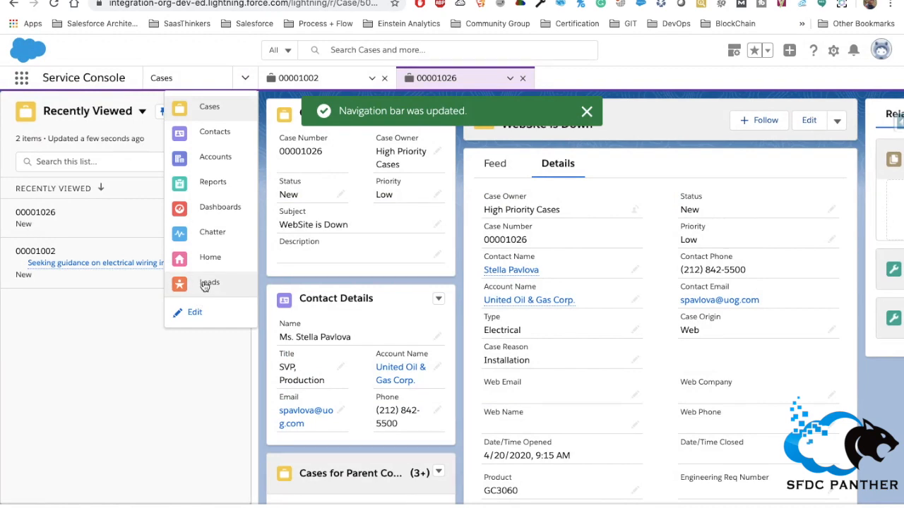
left_click(203, 282)
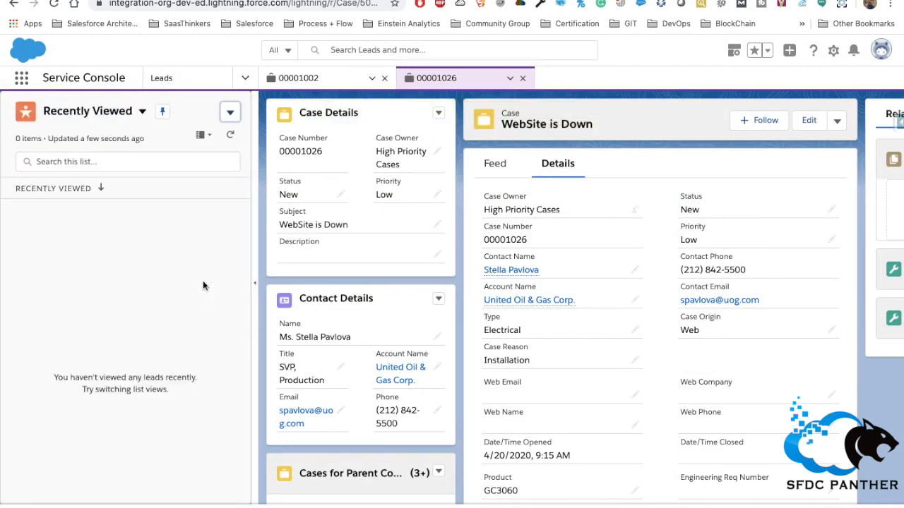
left_click(230, 112)
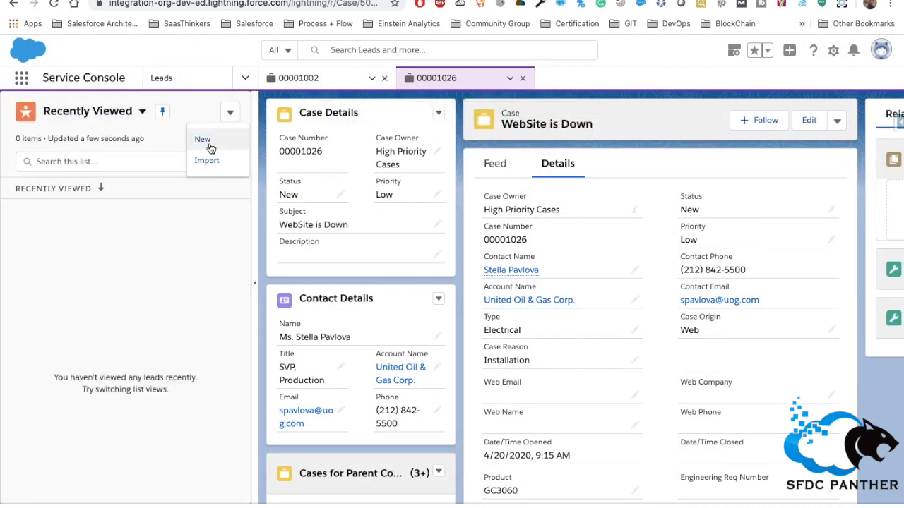
left_click(211, 146)
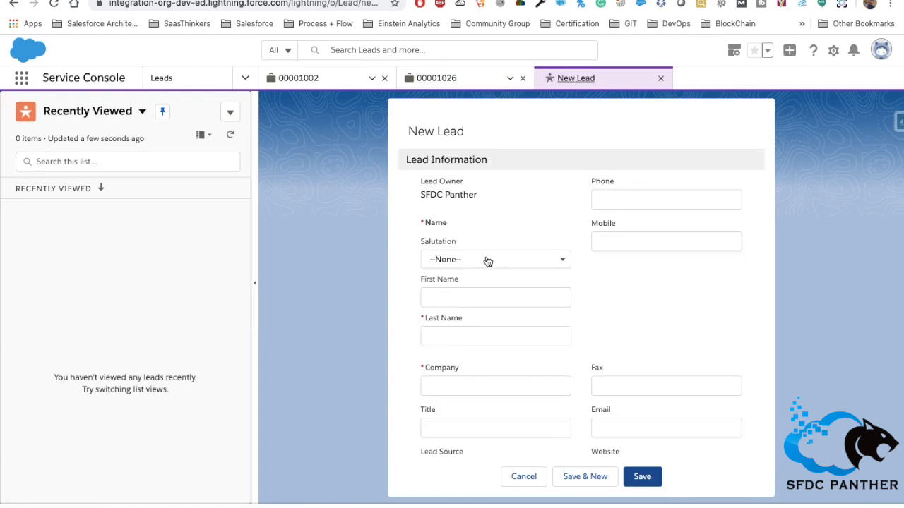
left_click(489, 263)
left_click(462, 308)
left_click(453, 299)
type("Test")
key("Tab")
type("Le")
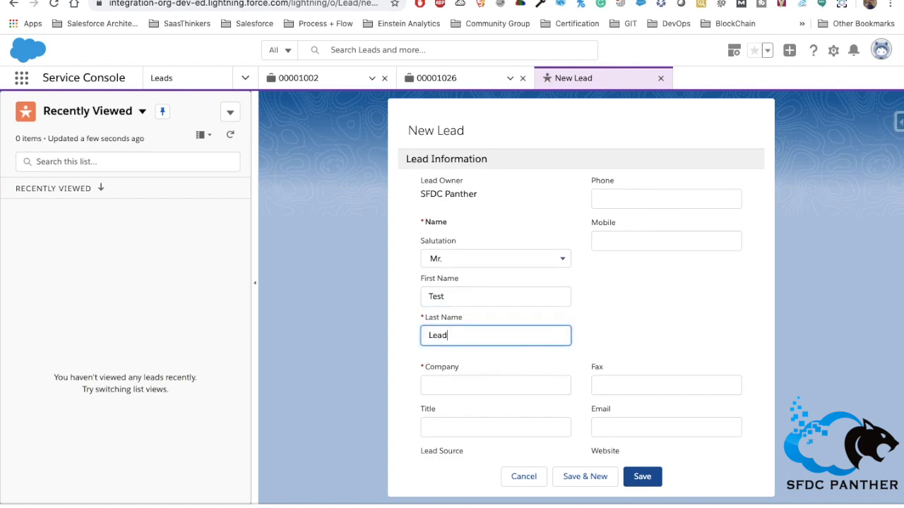
- Set the new lead's company to SFDCPanther and save the lead
scroll(454, 336, "down", 1)
left_click(454, 339)
type("SFDCPan")
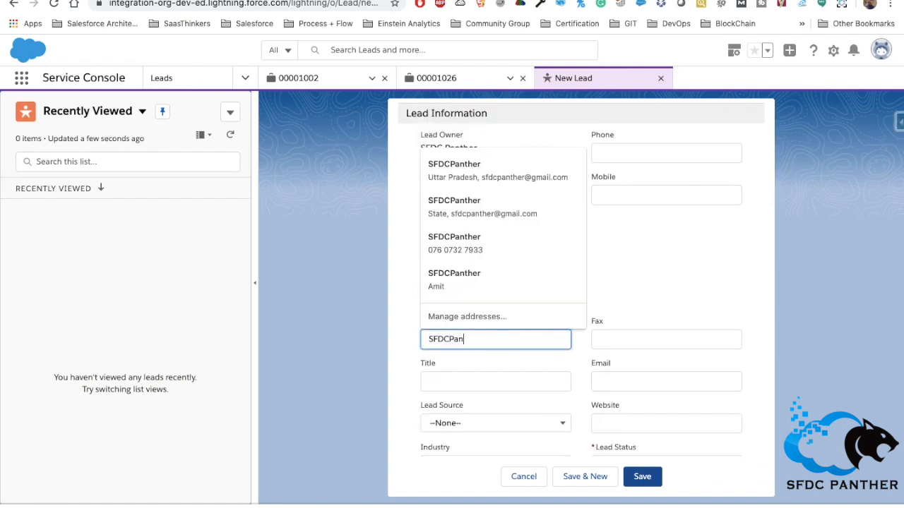
scroll(622, 292, "down", 6)
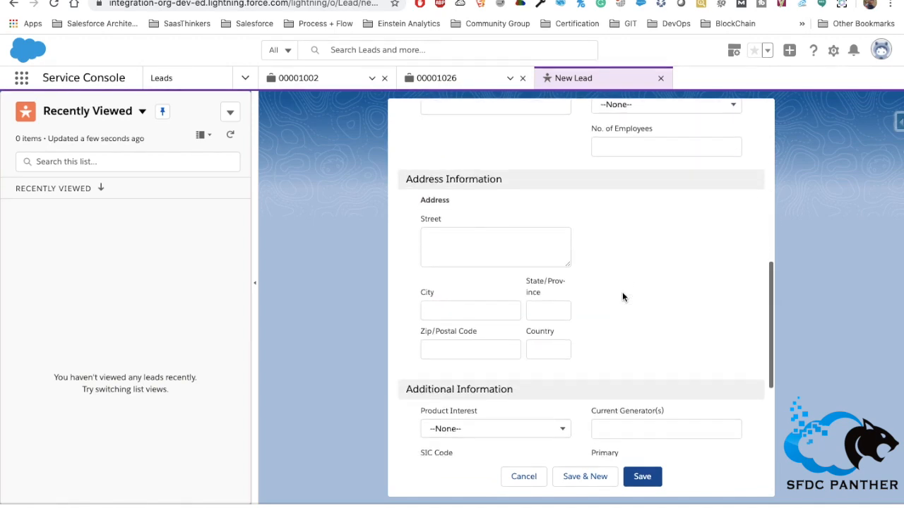
scroll(622, 292, "down", 3)
left_click(649, 479)
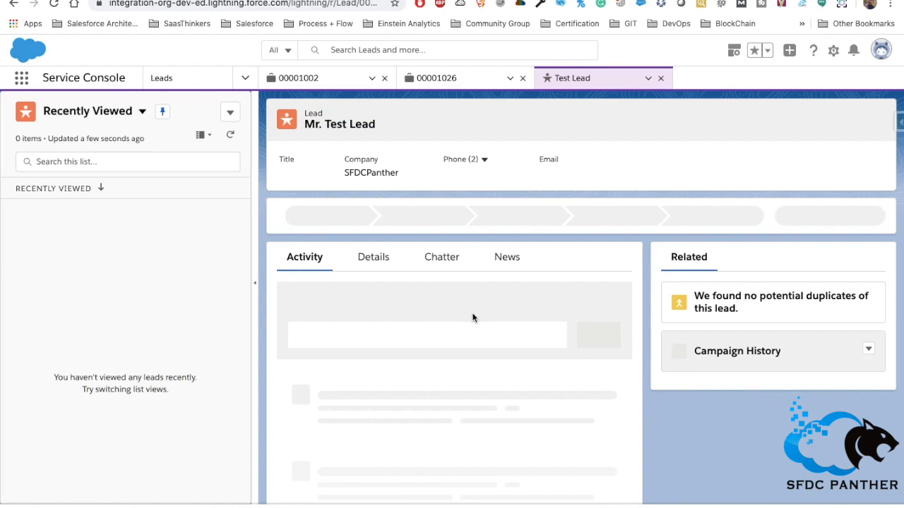
- Collapse the lead list and change the owner of Test Lead to the queue Leads Queues from the lead details
left_click(257, 285)
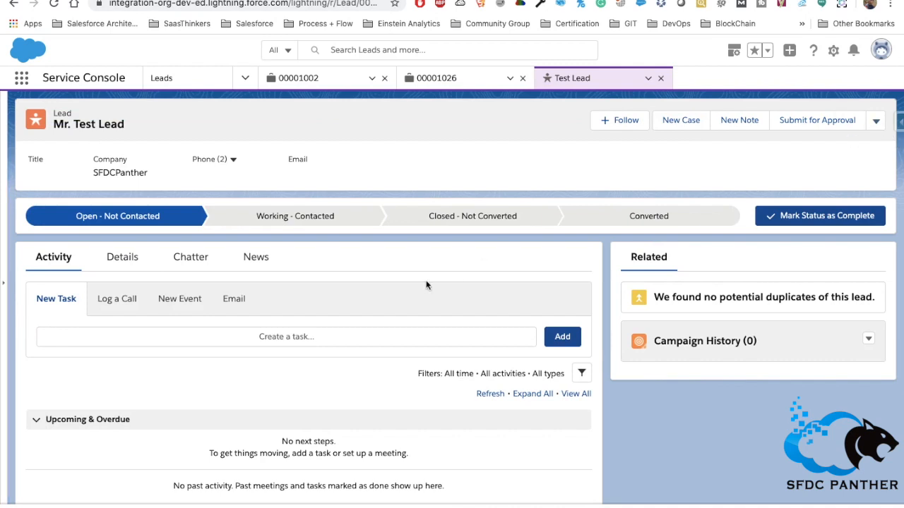
left_click(130, 261)
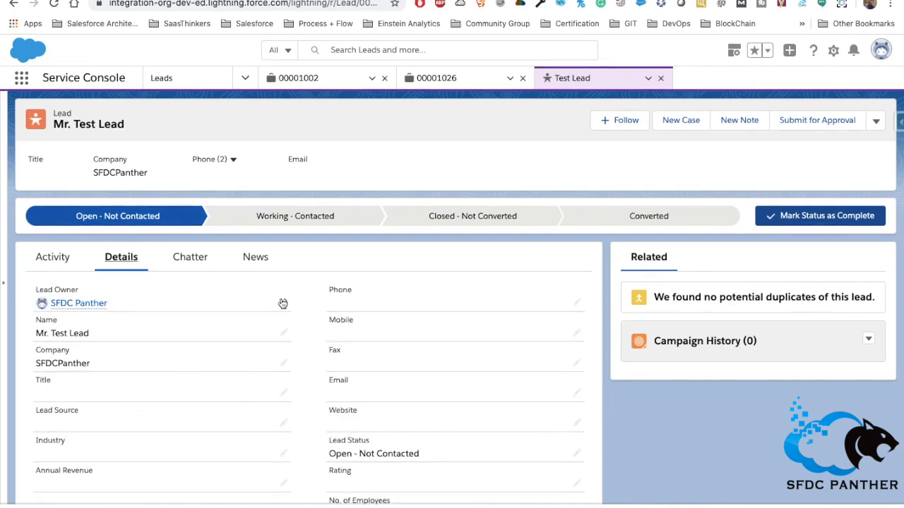
left_click(281, 303)
left_click(350, 221)
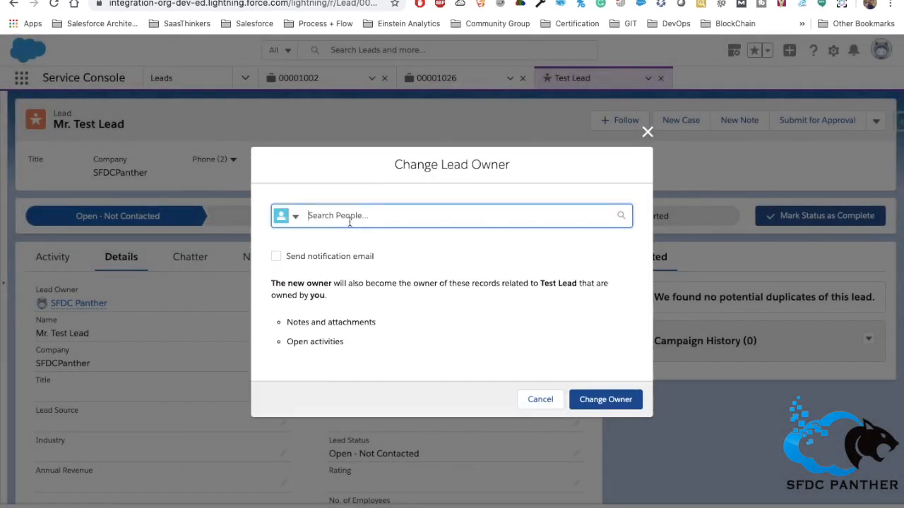
type("lea")
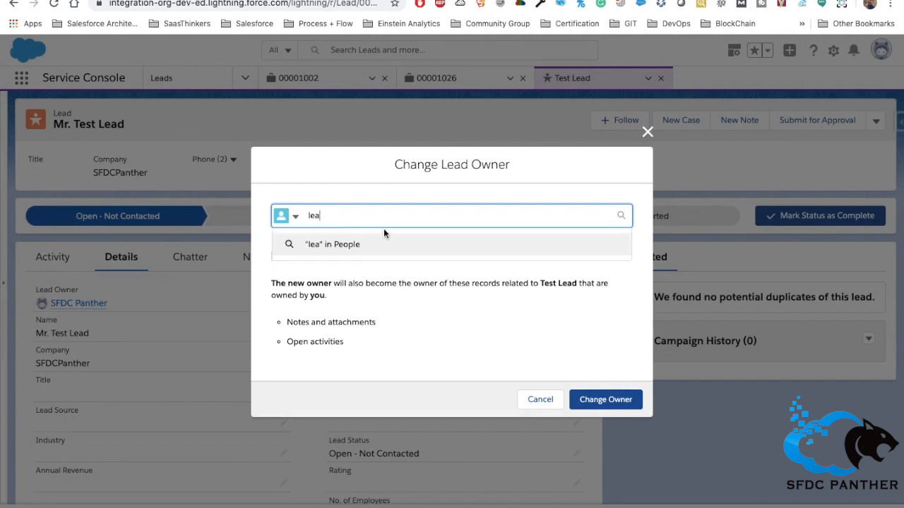
type("d")
left_click(295, 221)
left_click(308, 268)
left_click(361, 221)
type("s")
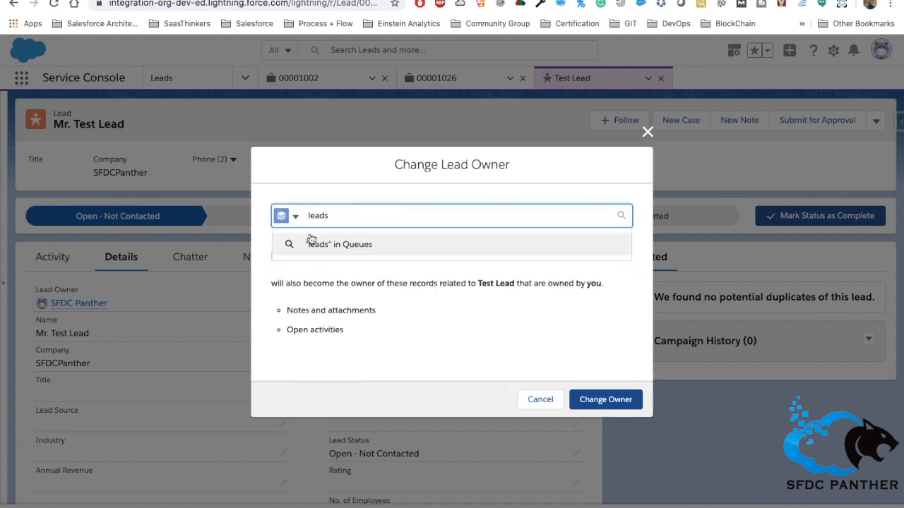
double_click(329, 217)
left_click(346, 221)
key("Return")
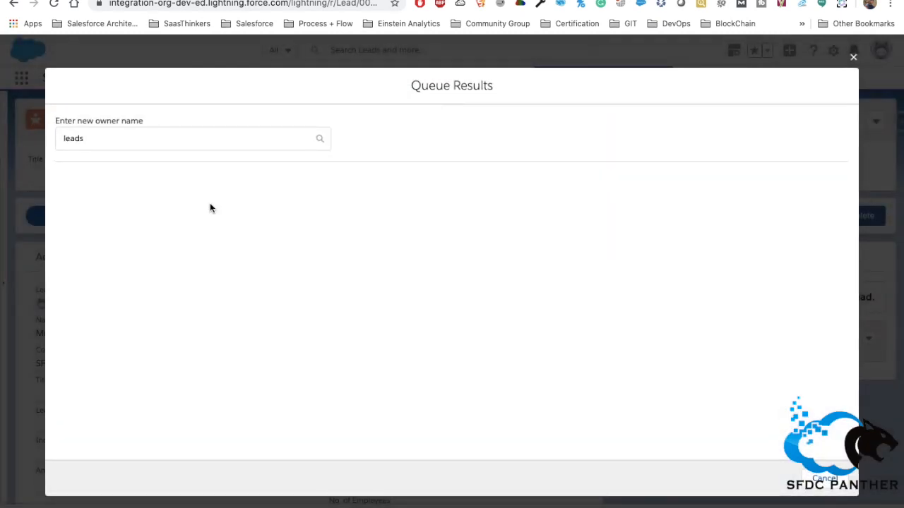
left_click(170, 137)
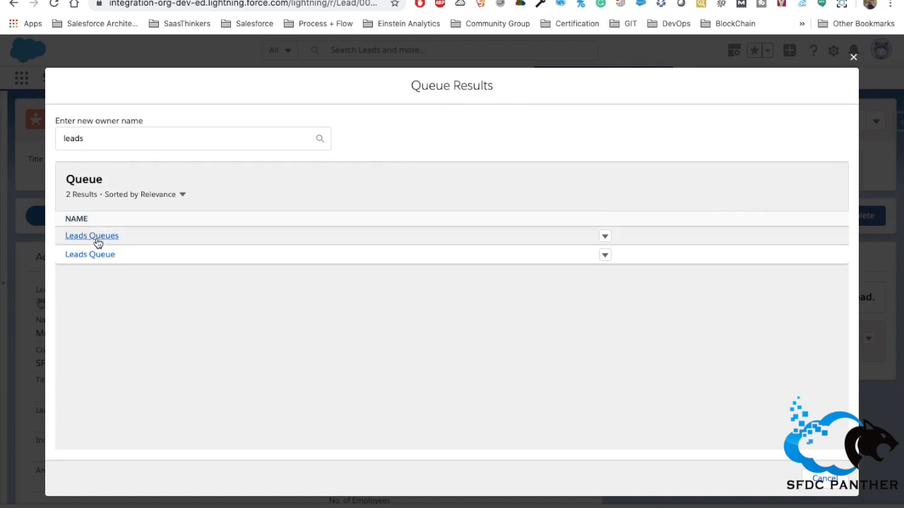
left_click(96, 240)
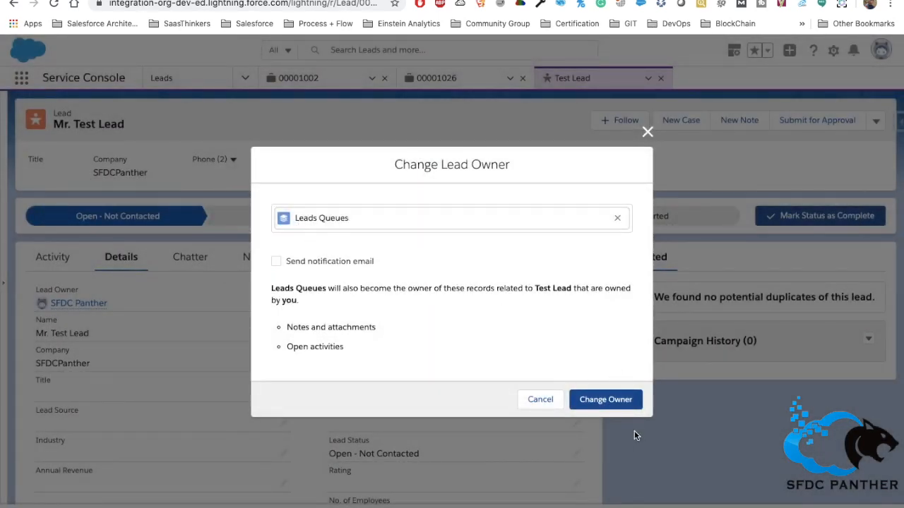
left_click(592, 401)
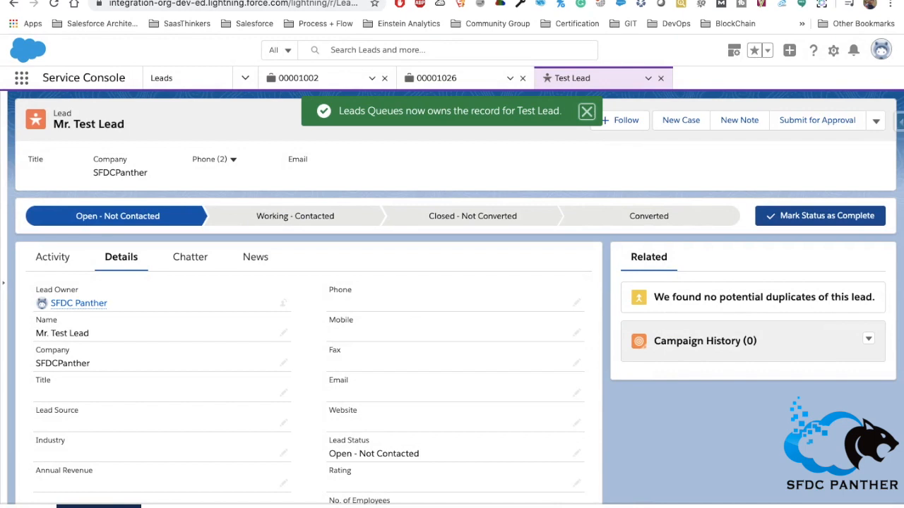
- Open Omni-Channel and compare the new requests with the accepted work, checking the routed Test Lead
left_click(99, 506)
left_click(33, 268)
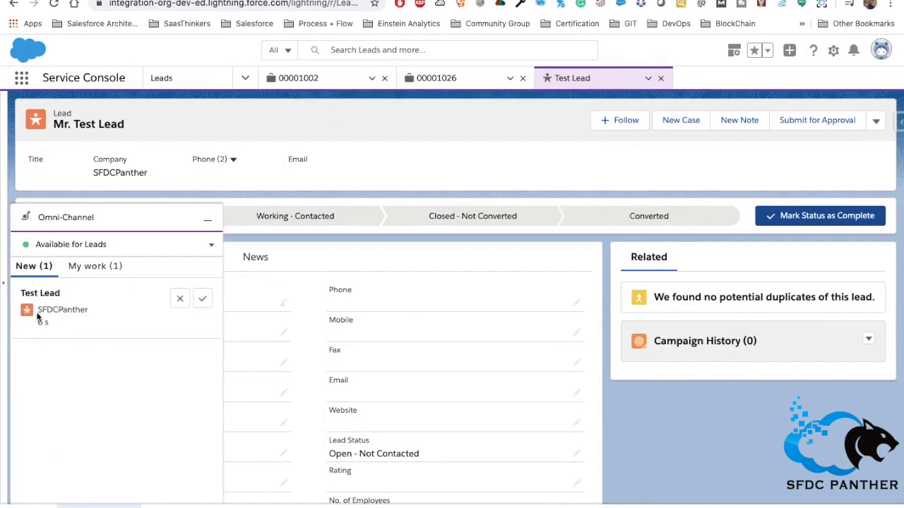
left_click(96, 275)
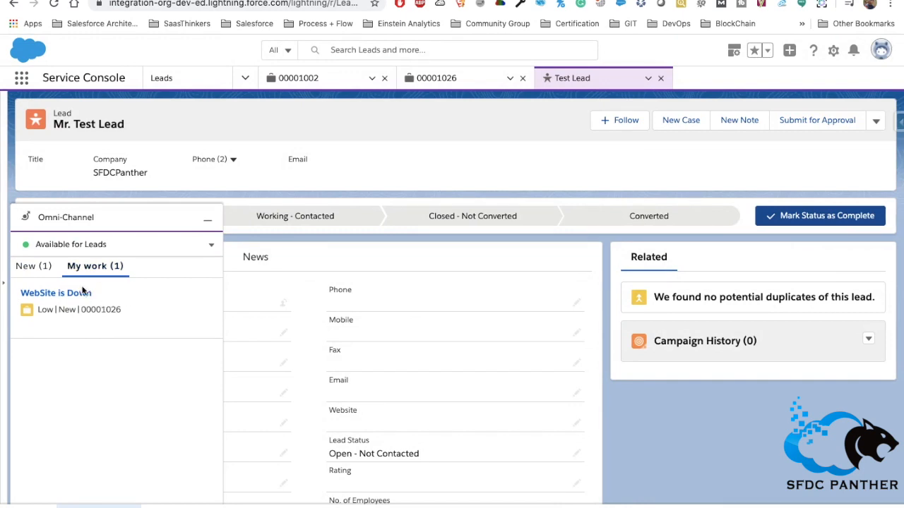
left_click(25, 274)
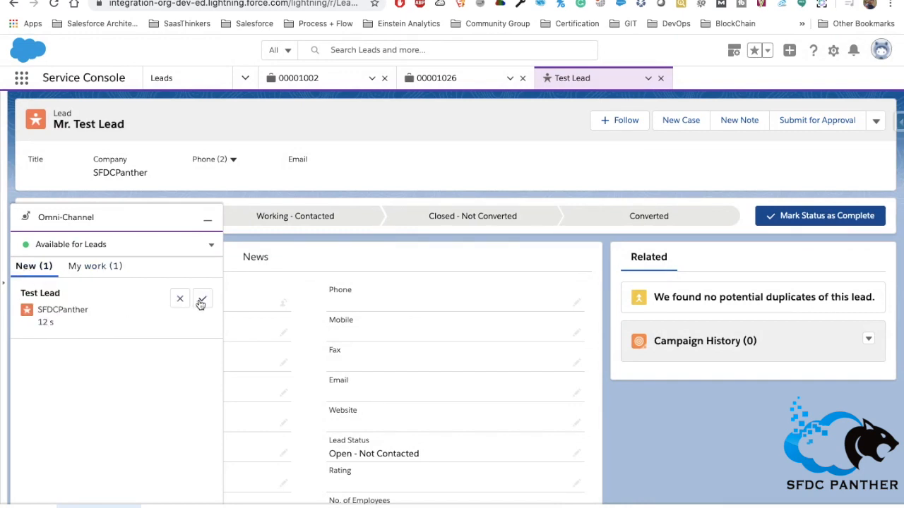
scroll(484, 189, "down", 2)
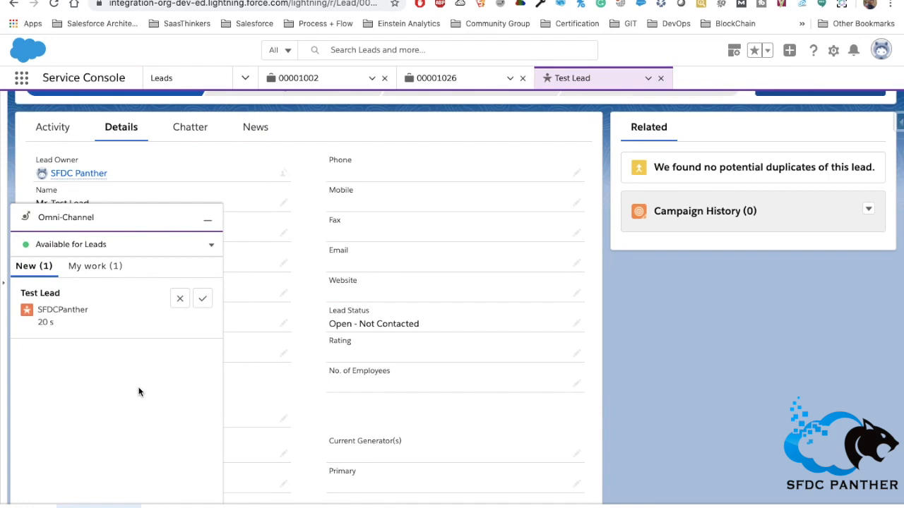
- Decline the Test Lead request in Omni-Channel with the reason Wrong Queue
left_click(181, 300)
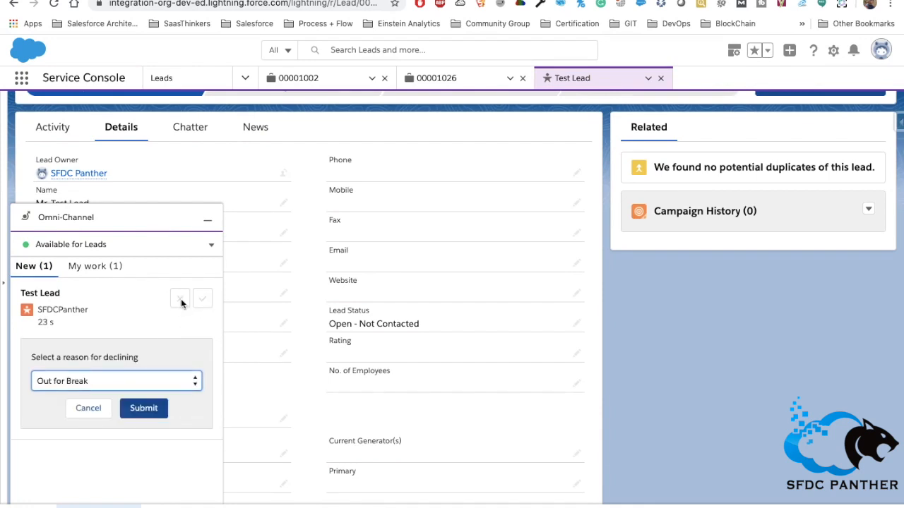
left_click(116, 382)
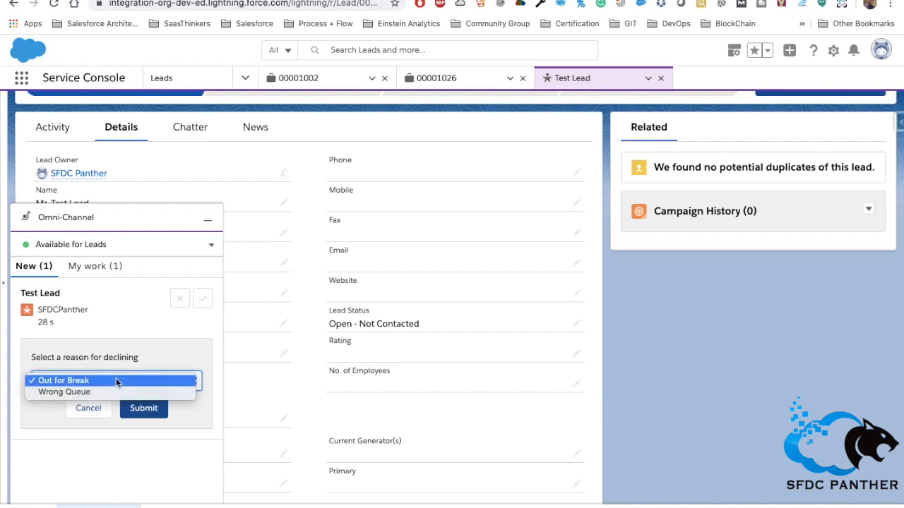
left_click(89, 393)
left_click(144, 413)
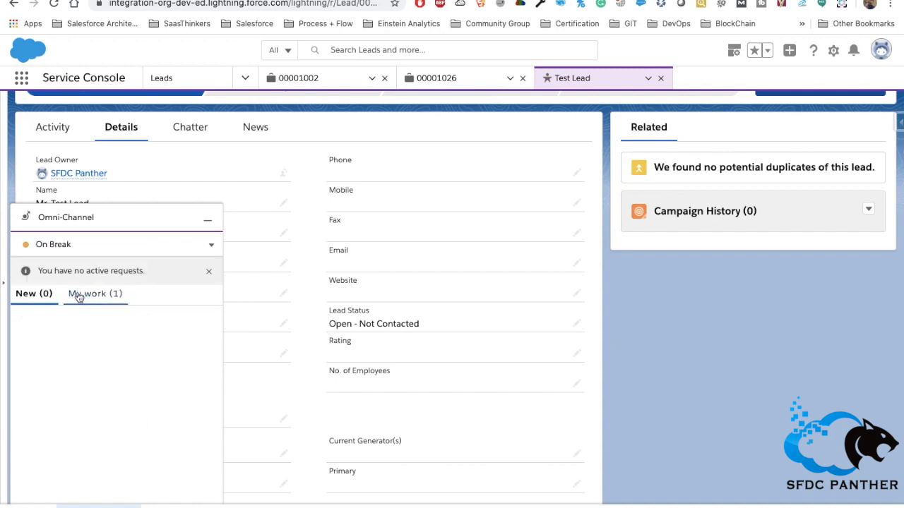
- Check the presence status, the accepted work and the new requests in Omni-Channel after the decline
left_click(109, 295)
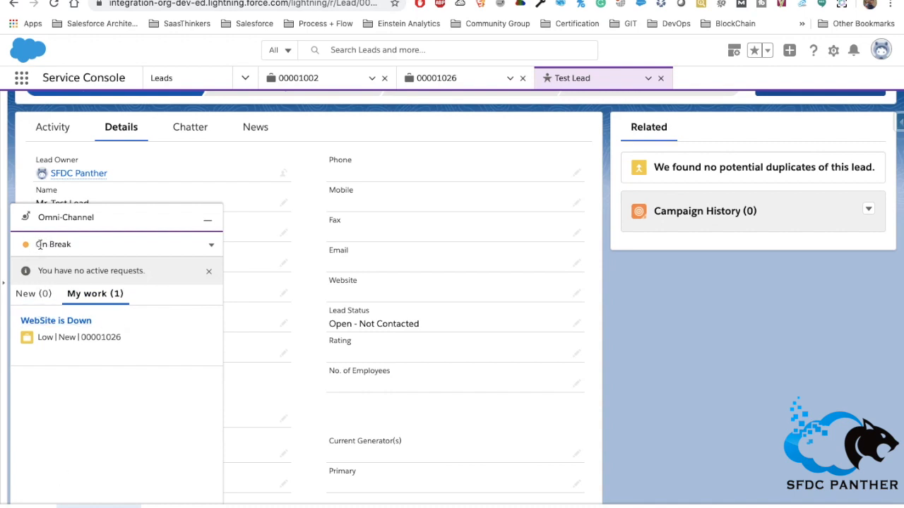
left_click_drag(36, 244, 84, 247)
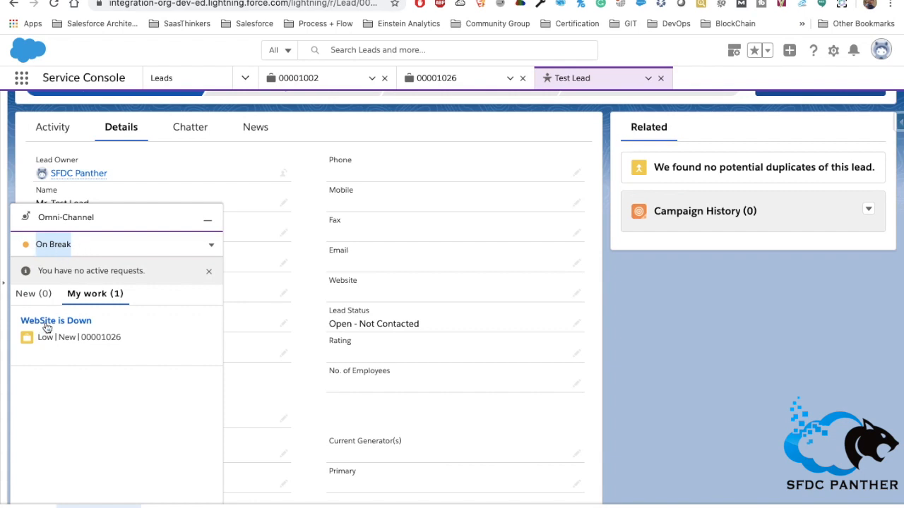
left_click(29, 294)
left_click(126, 365)
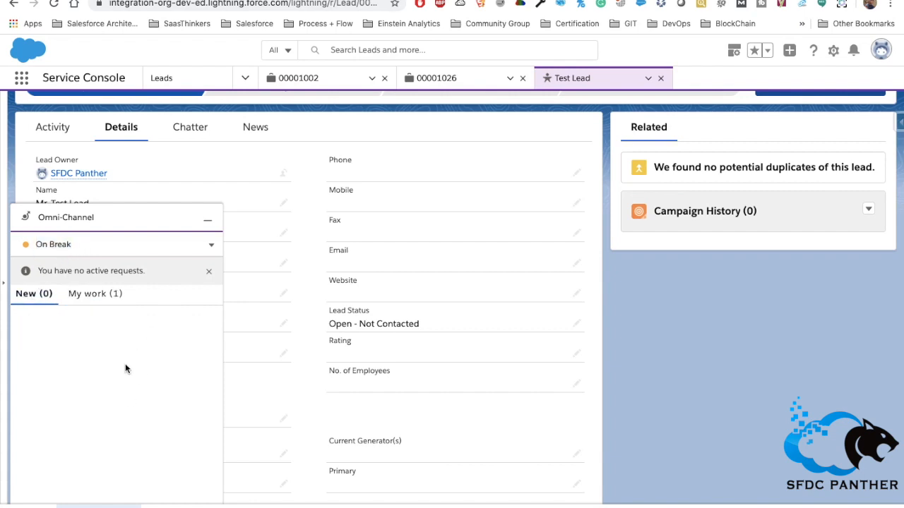
scroll(494, 293, "up", 1)
scroll(496, 296, "down", 1)
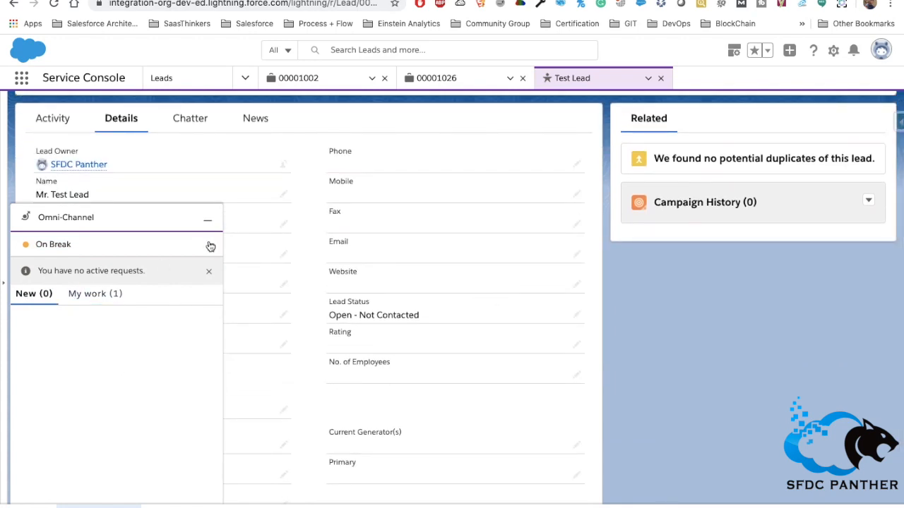
- Set the Omni-Channel status to Available for Leads and change Test Lead's owner to the queue Leads Queue
left_click(211, 245)
left_click(161, 287)
left_click(283, 164)
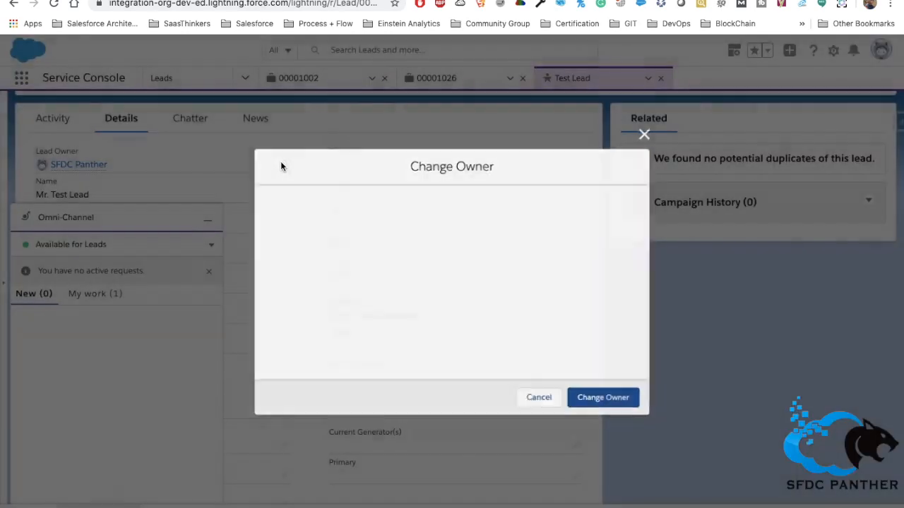
left_click(337, 214)
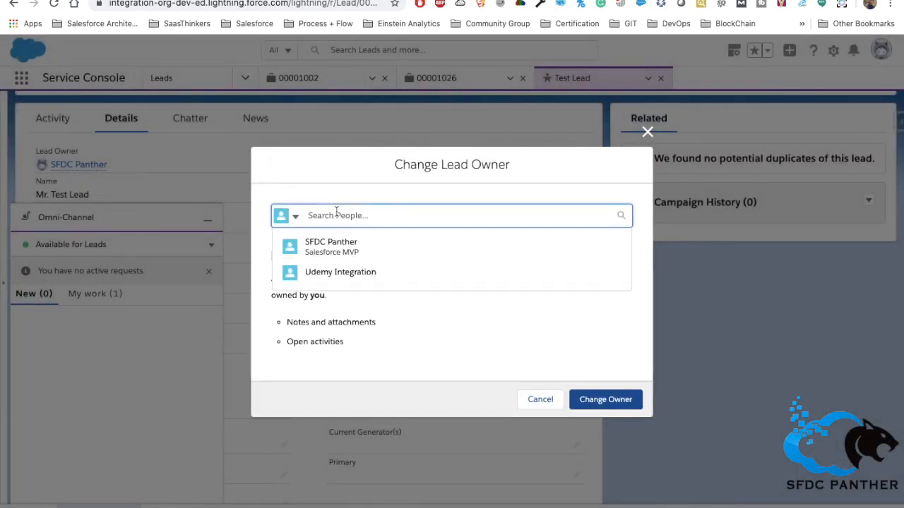
left_click(293, 218)
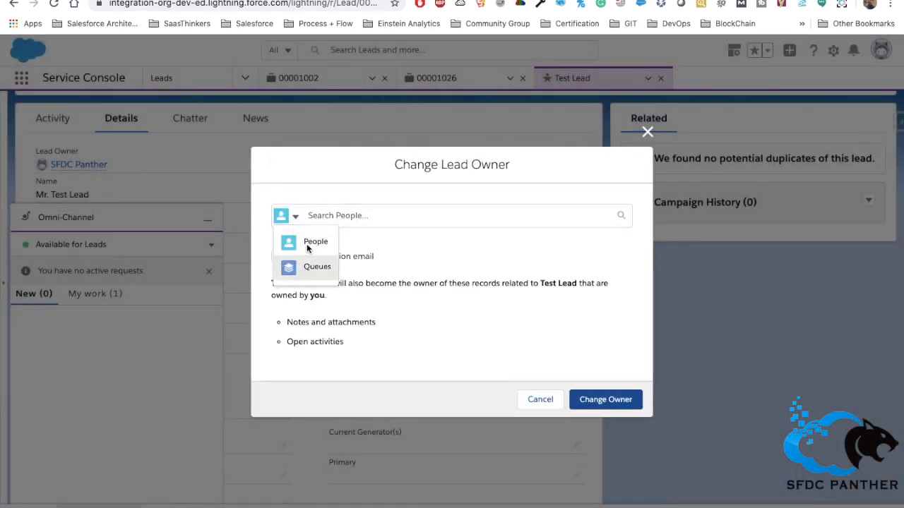
left_click(315, 266)
left_click(369, 215)
type("lead")
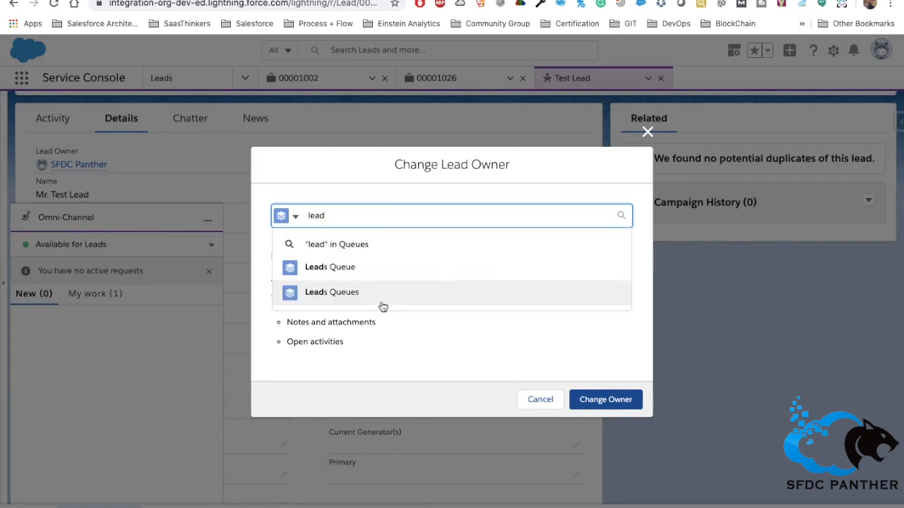
left_click(337, 275)
left_click(598, 399)
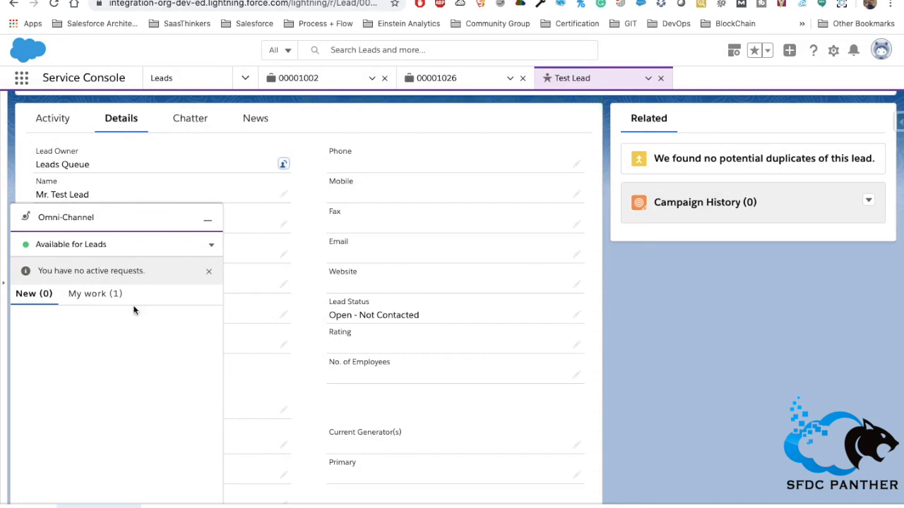
- Examine the Test Lead record and the Omni-Channel new requests to check whether the lead is routed
scroll(401, 296, "down", 3)
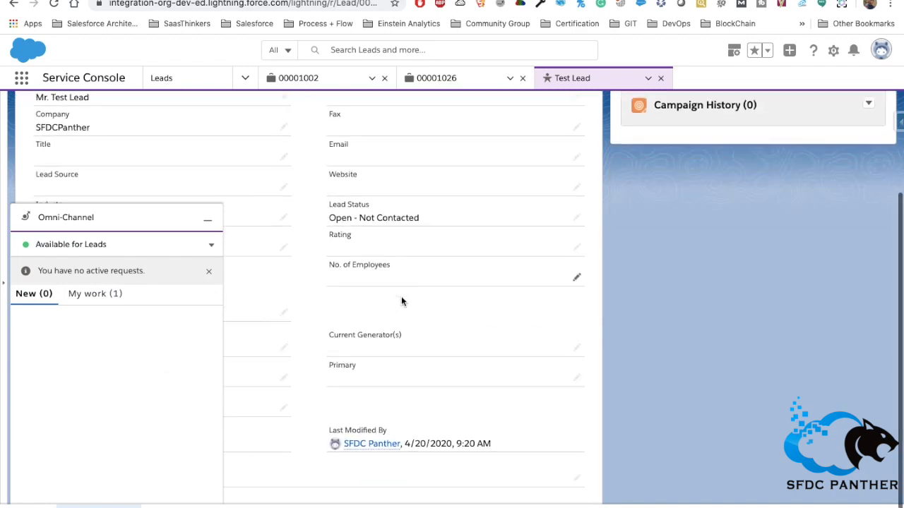
scroll(401, 302, "up", 3)
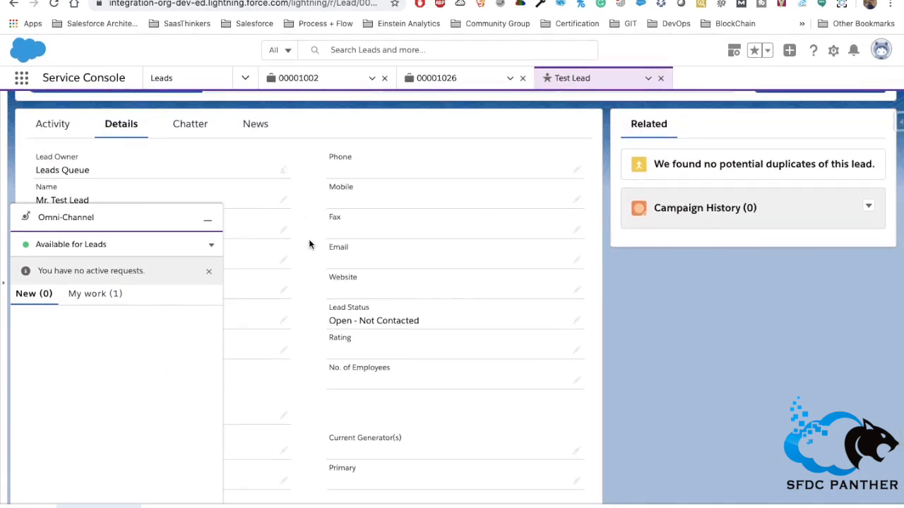
scroll(346, 203, "up", 3)
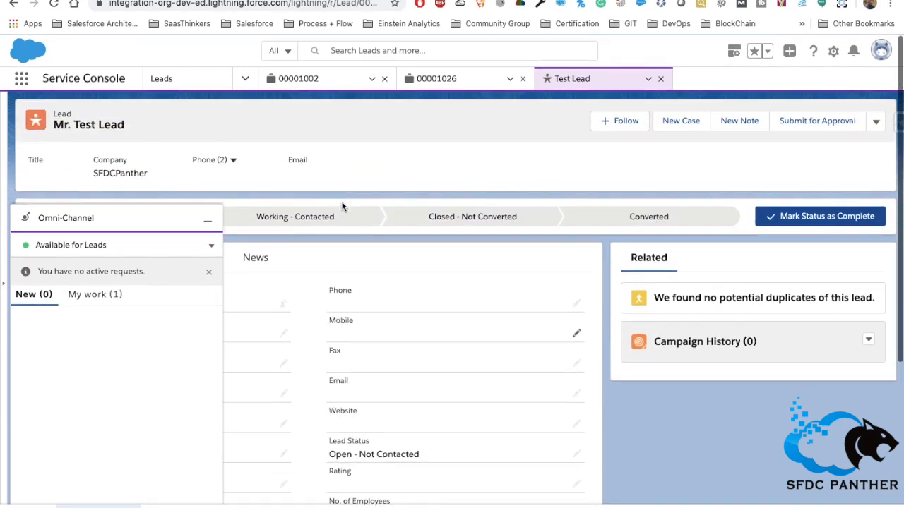
scroll(345, 203, "down", 2)
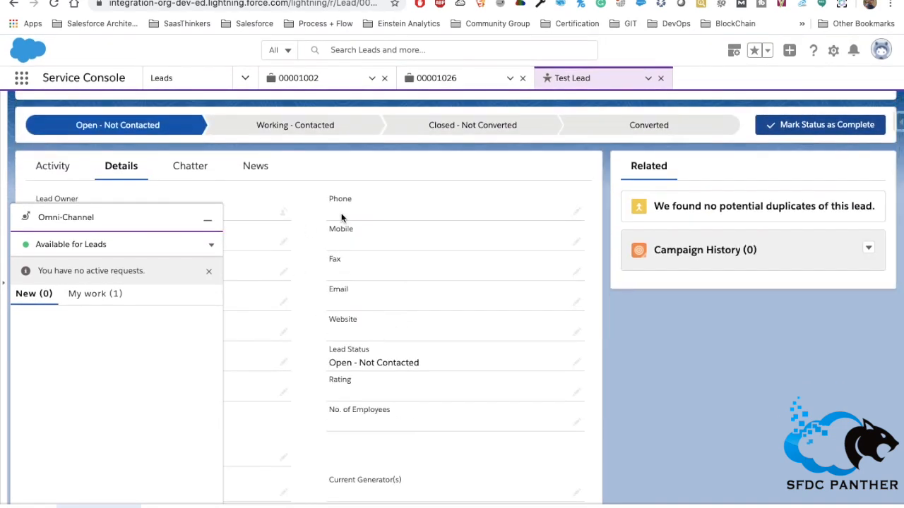
scroll(346, 217, "down", 1)
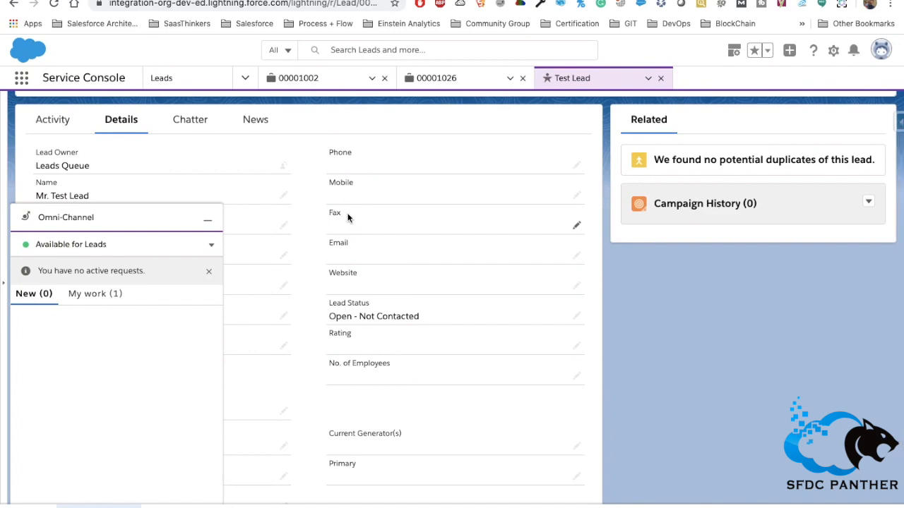
scroll(347, 218, "up", 3)
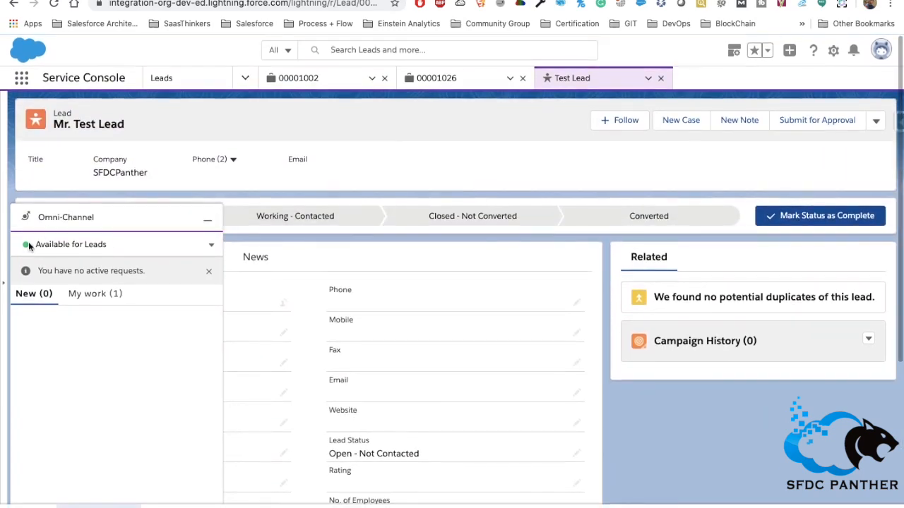
scroll(373, 282, "down", 3)
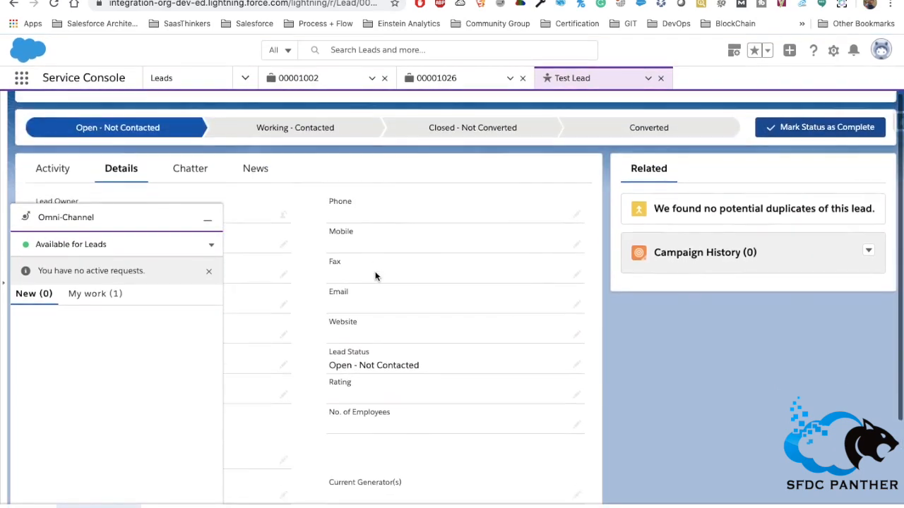
scroll(375, 276, "up", 3)
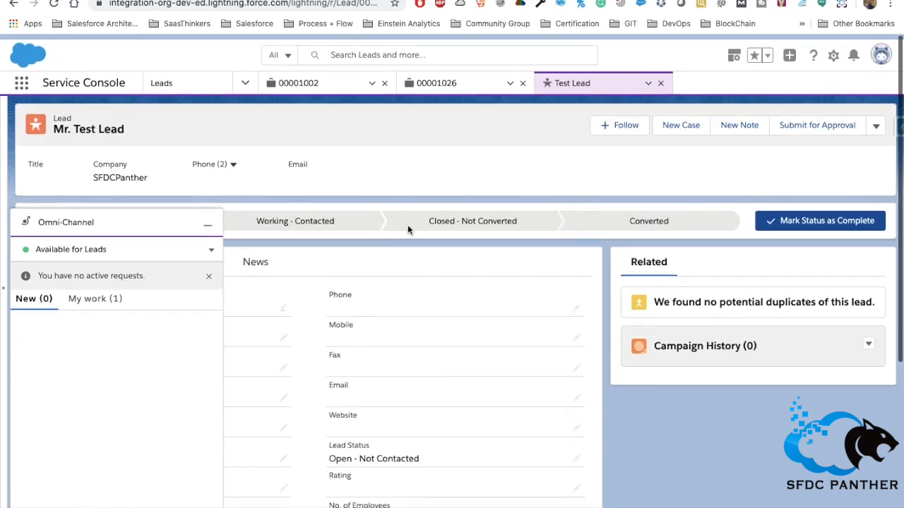
- Clone Test Lead, set the last name to Lead1 and save the new lead
left_click(876, 124)
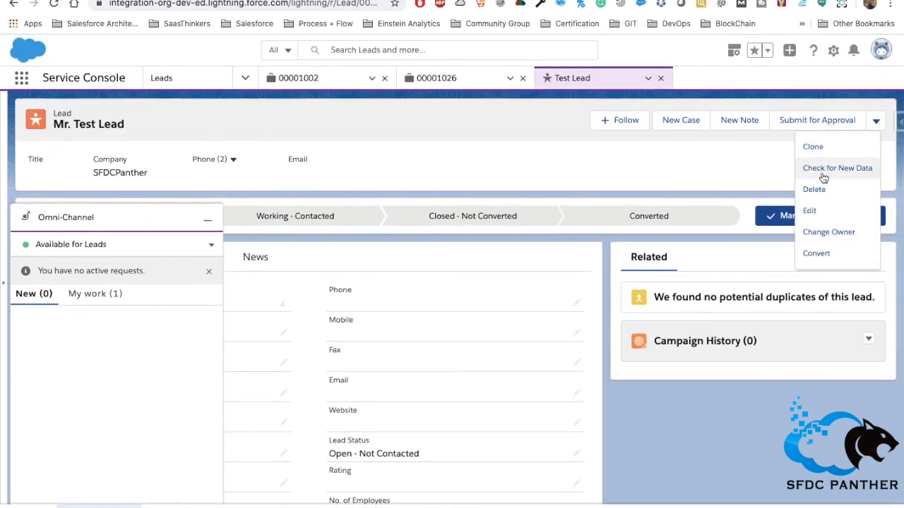
left_click(819, 147)
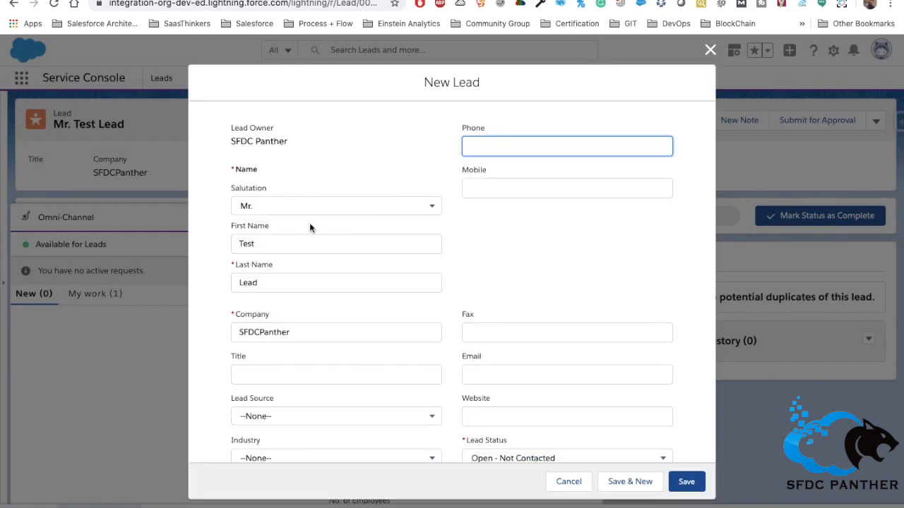
left_click(274, 284)
type("1")
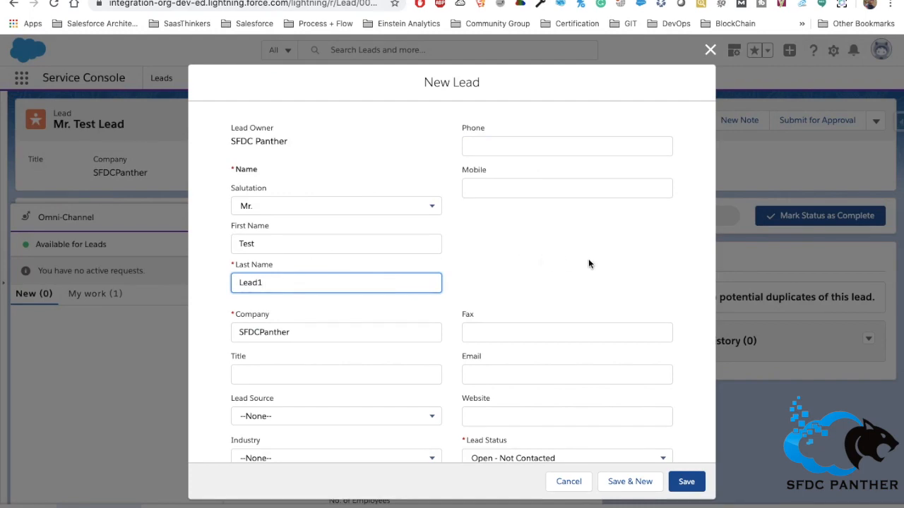
scroll(589, 268, "down", 10)
left_click(686, 482)
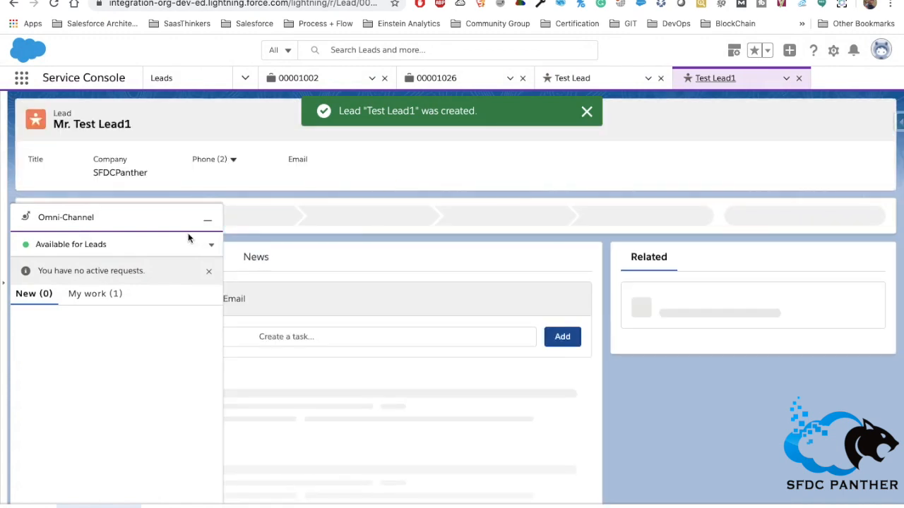
- Minimize Omni-Channel and change the owner of Test Lead1 to the queue Leads Queues from the lead details
left_click(151, 225)
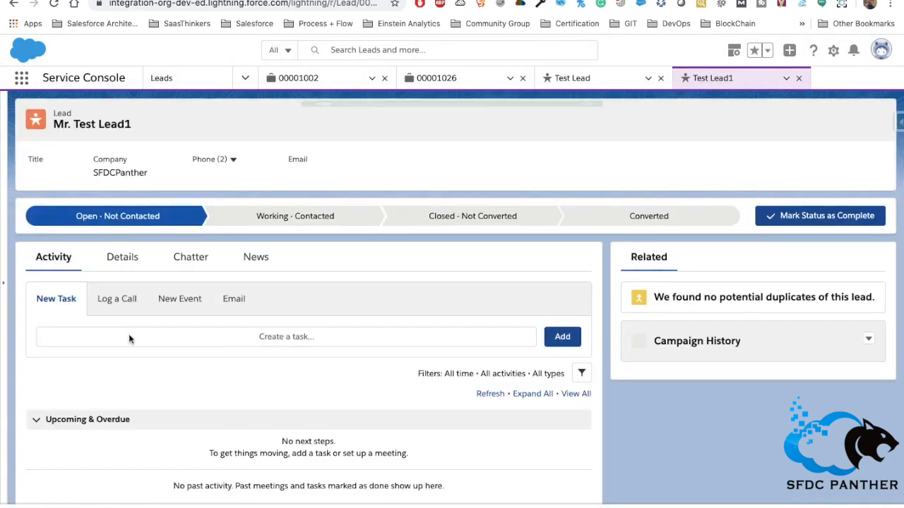
left_click(121, 258)
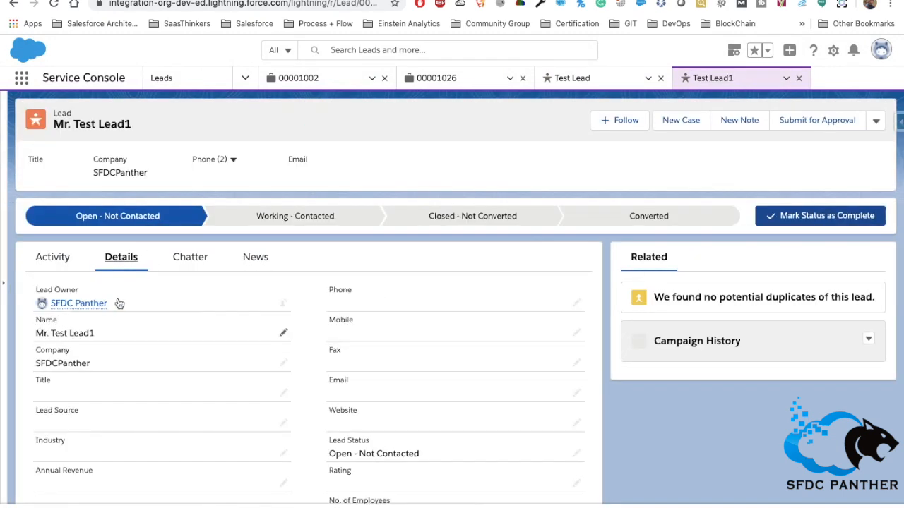
left_click(282, 303)
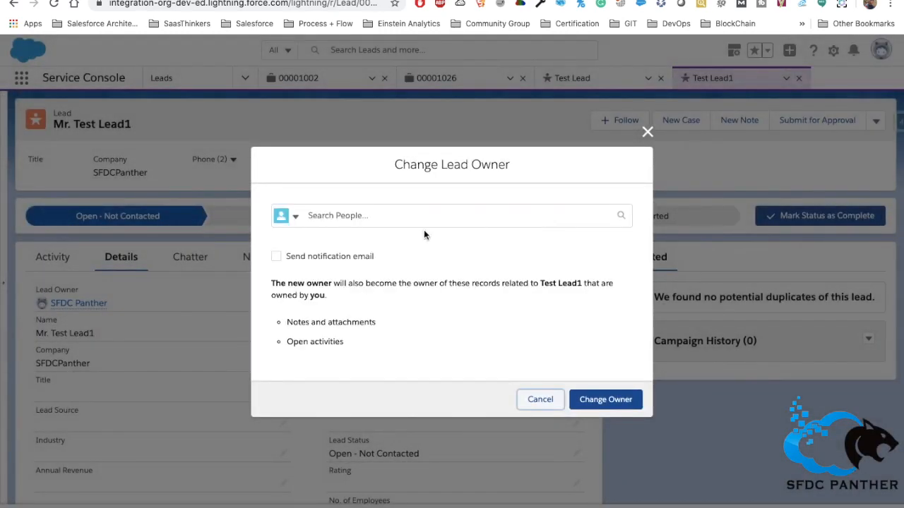
left_click(292, 216)
left_click(290, 266)
left_click(346, 214)
type("lea")
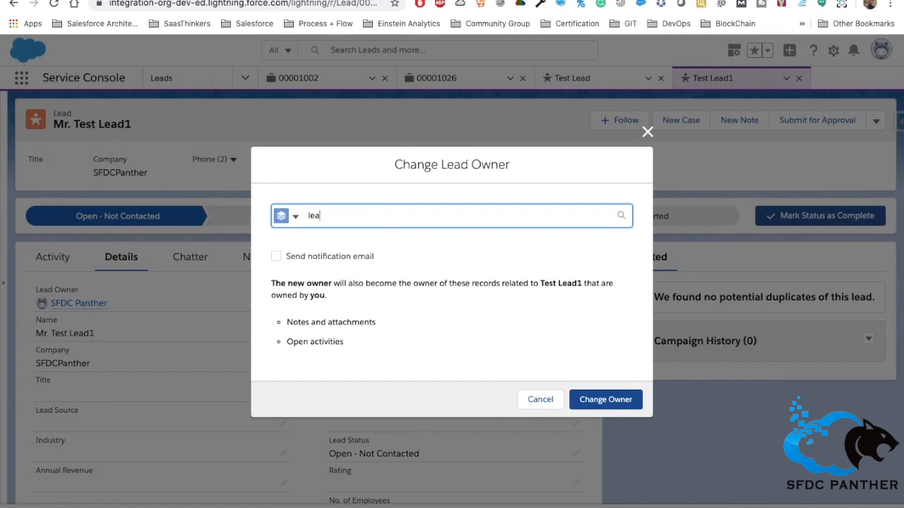
type("ds")
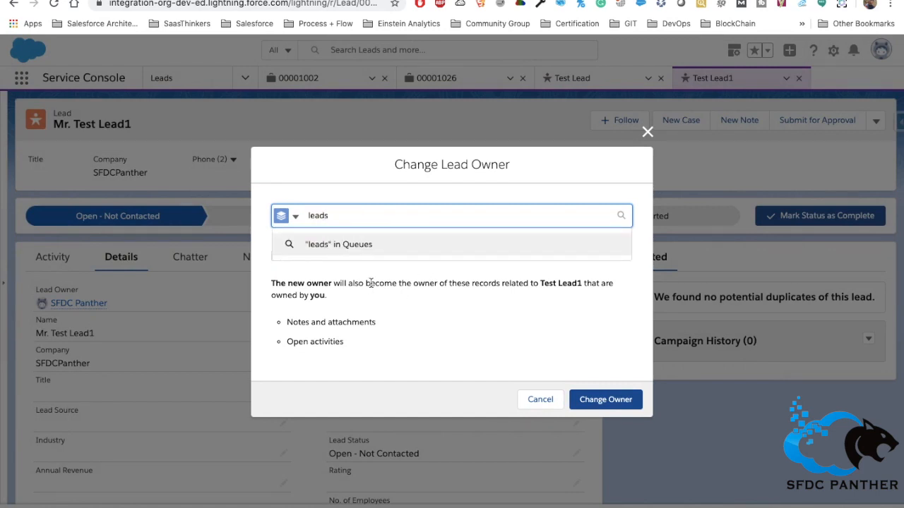
left_click(369, 290)
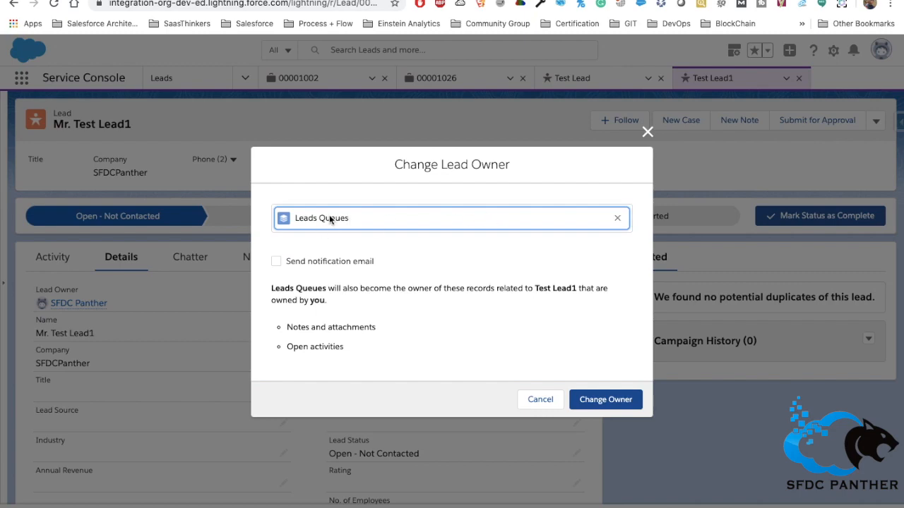
left_click(595, 401)
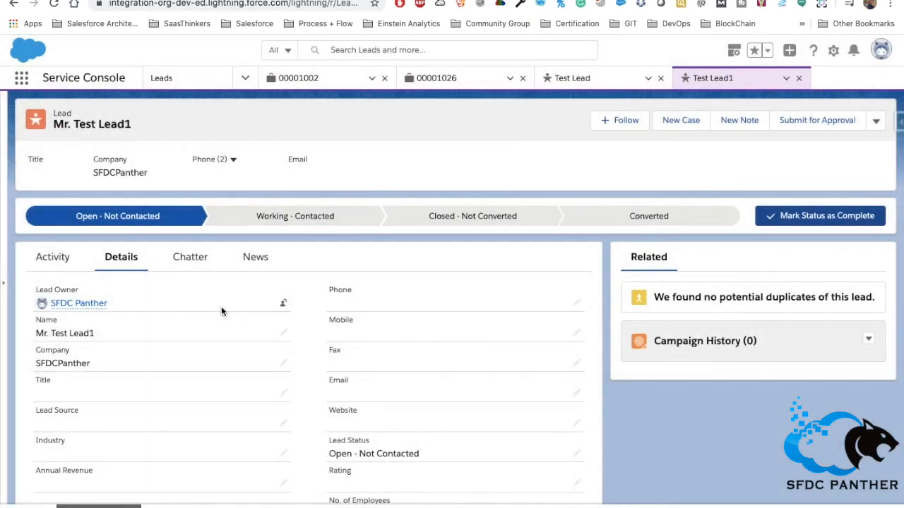
- Accept the Test Lead1 request in Omni-Channel and show the list of accepted work
left_click(74, 506)
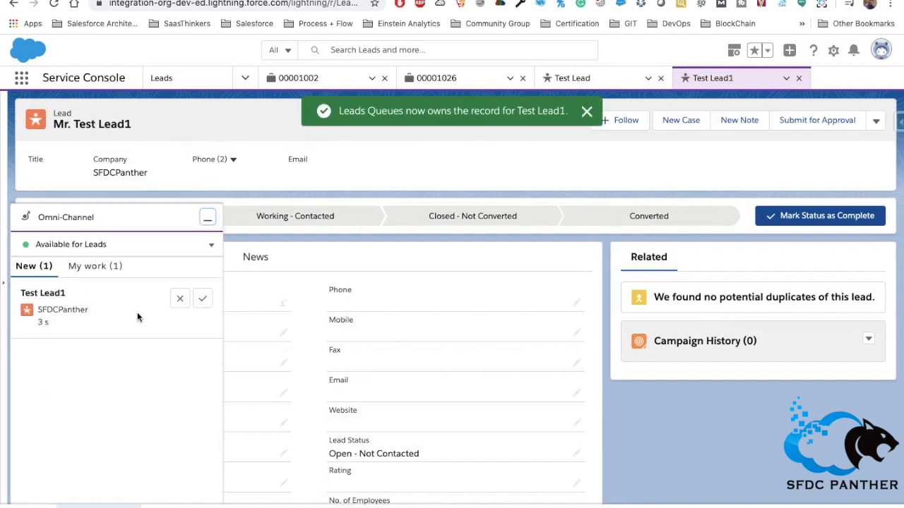
left_click(201, 301)
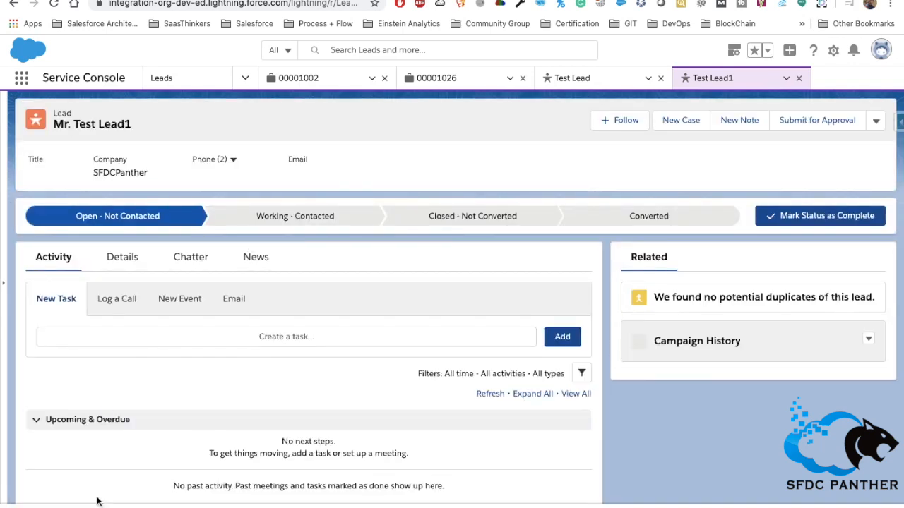
left_click(97, 502)
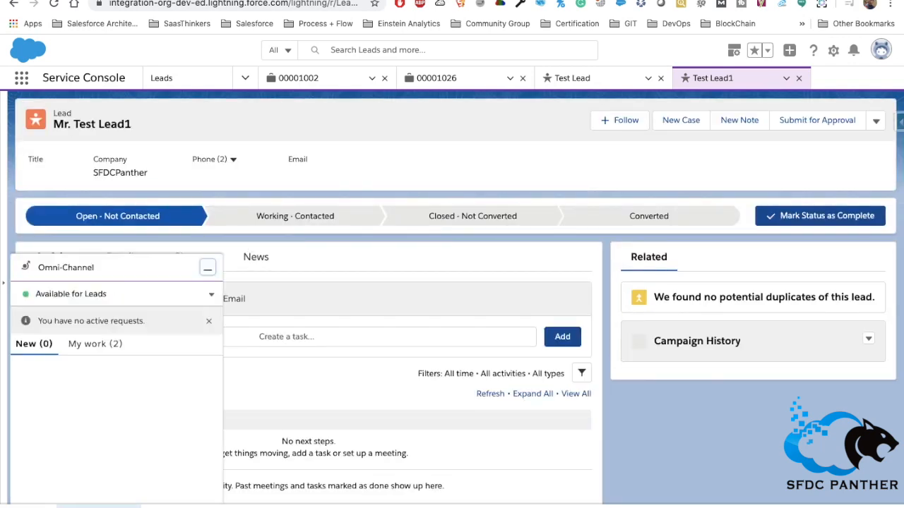
left_click(99, 293)
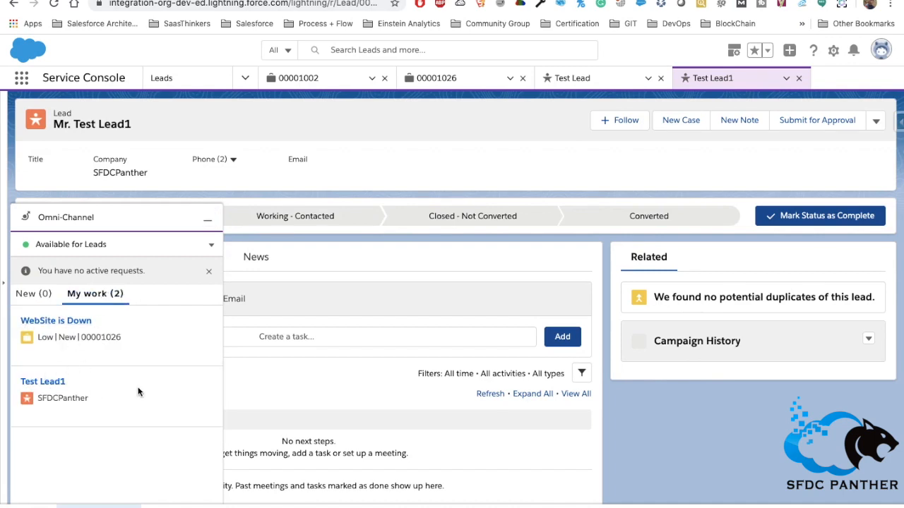
- Minimize Omni-Channel and review the Test Lead record and the WebSite is Down case
left_click(145, 223)
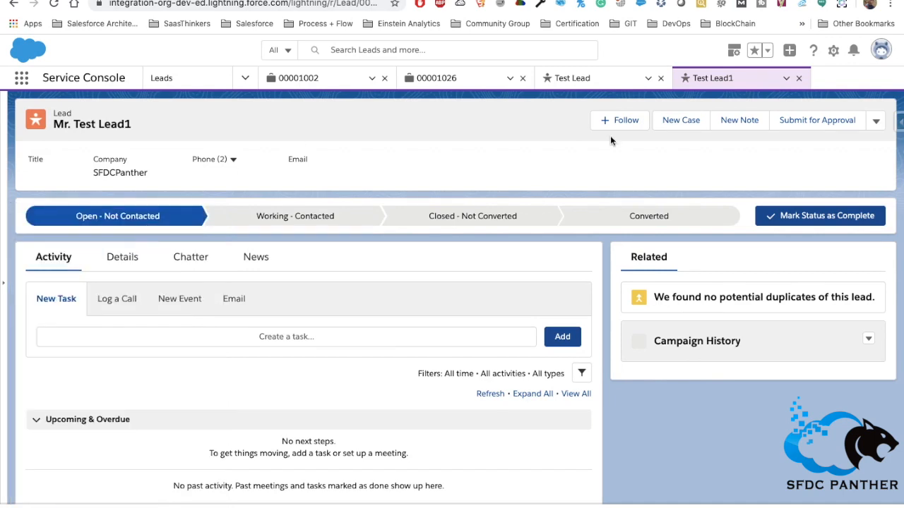
left_click(572, 81)
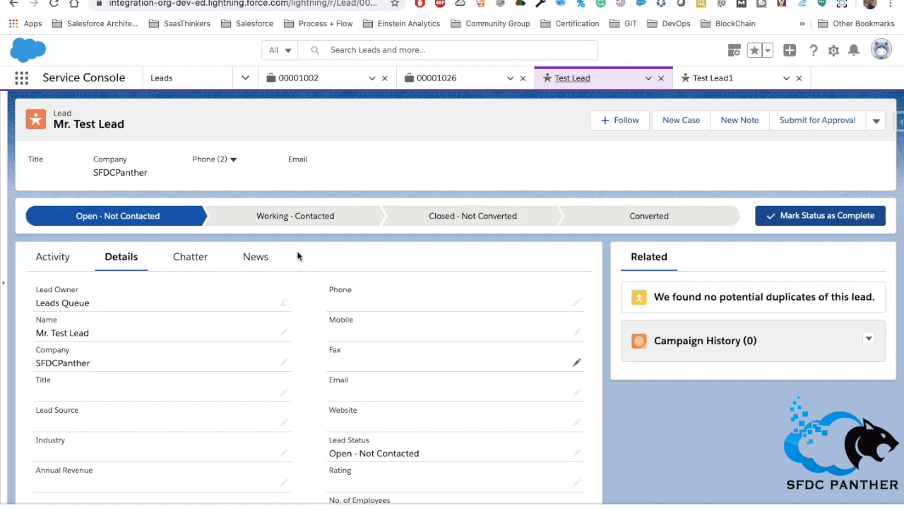
left_click(449, 89)
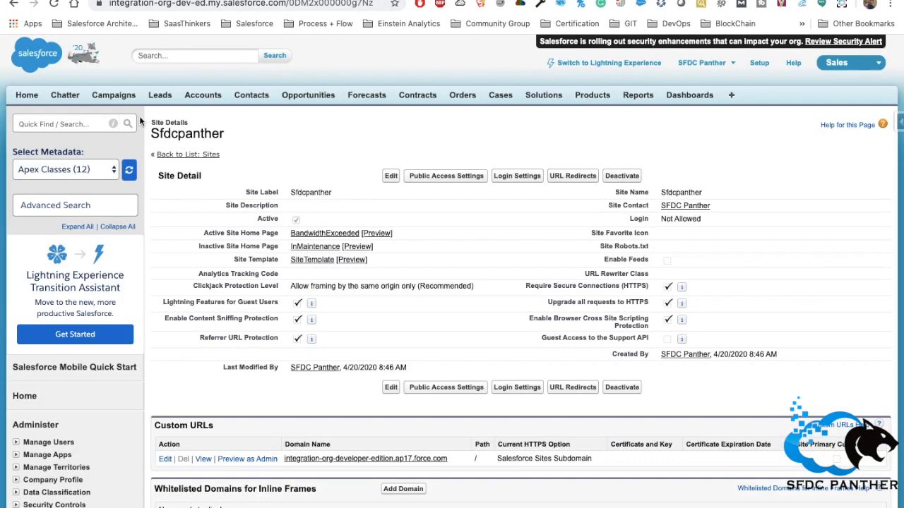
- Switch to Salesforce Setup, search for "assig" and open the case assignment rules
left_click(47, 124)
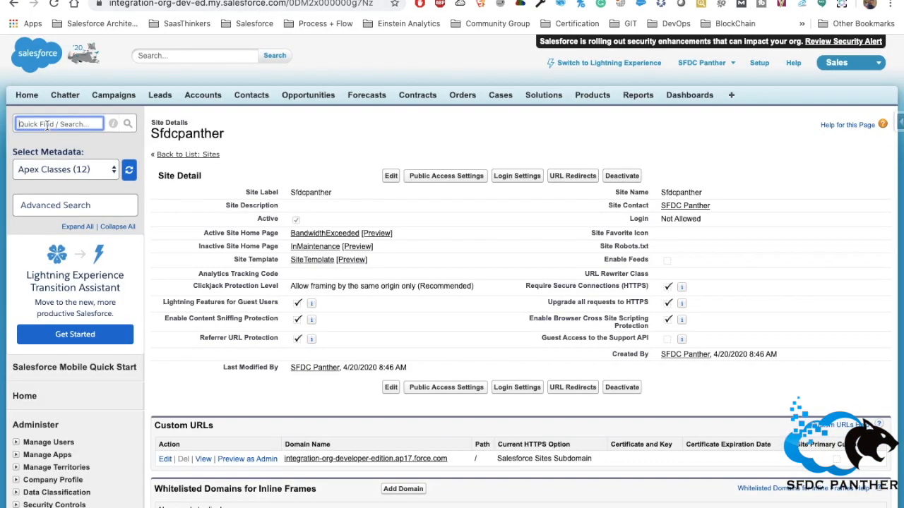
type("assig")
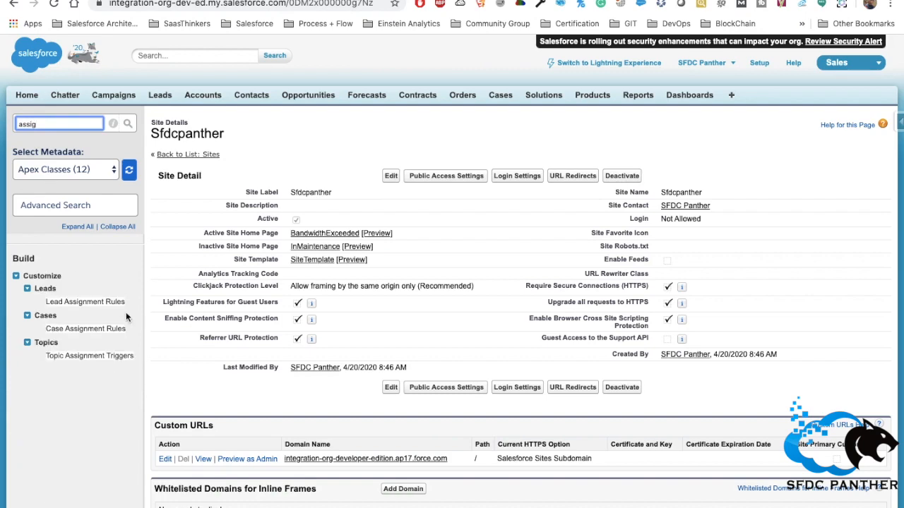
left_click(90, 330)
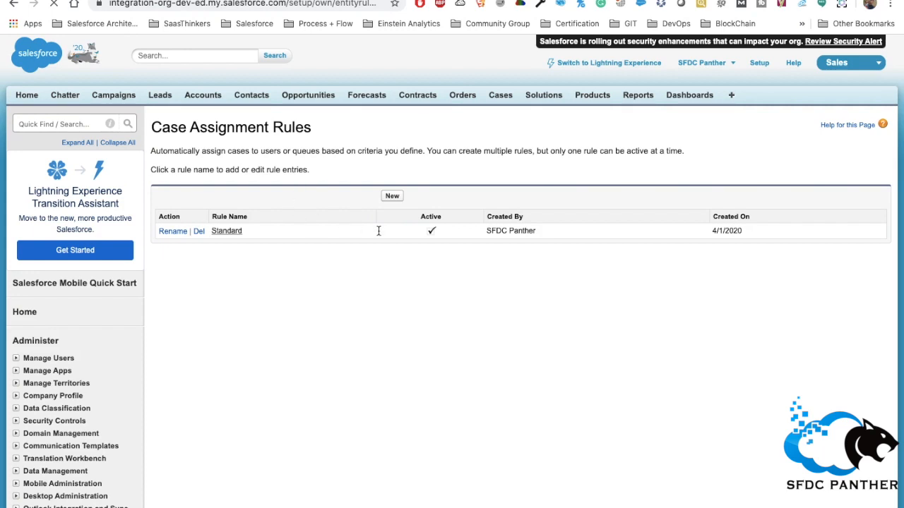
- Create an active case assignment rule named High Priority Cases and save it
left_click(390, 198)
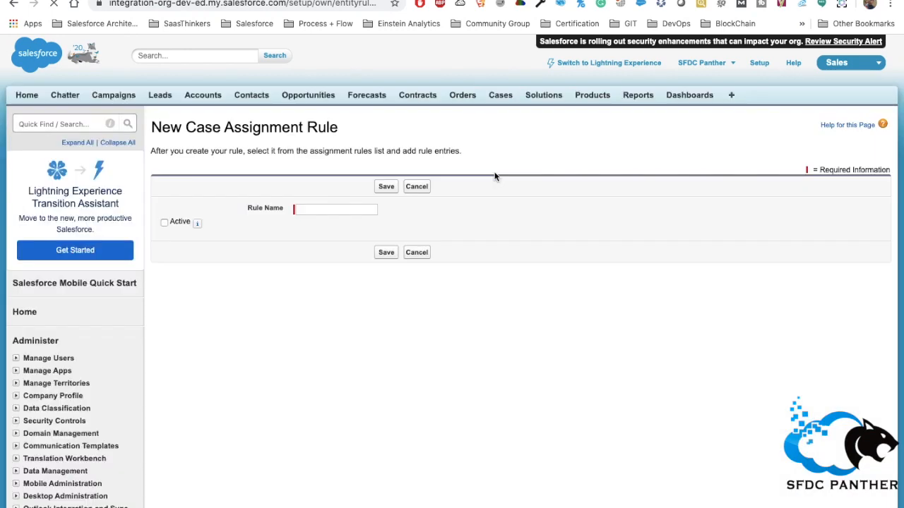
left_click(327, 211)
type("Hight")
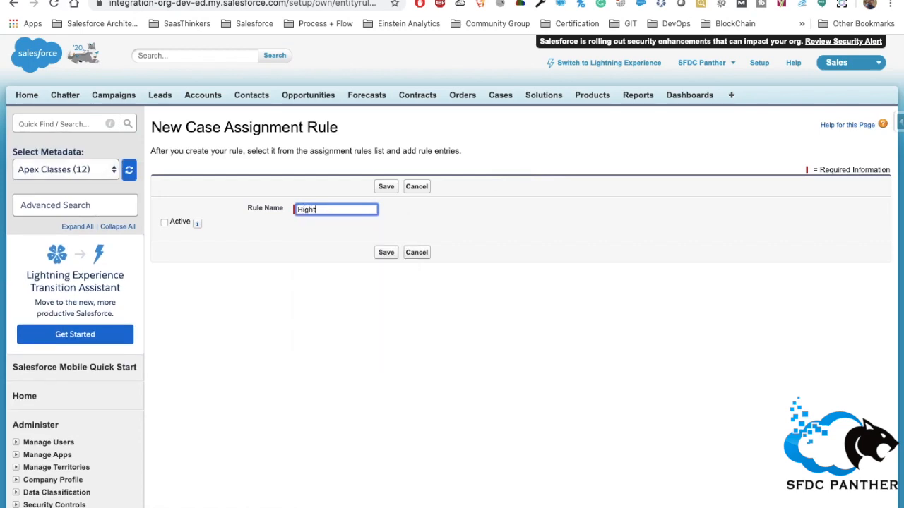
type("Priorty Cases")
right_click(331, 214)
left_click(340, 217)
left_click(164, 223)
left_click(387, 188)
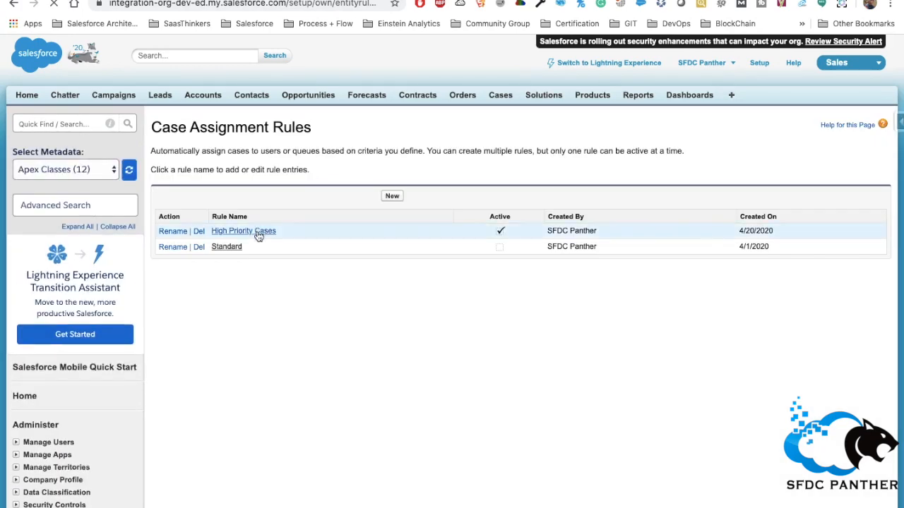
- Add a new rule entry to the High Priority Cases rule with sort order 1
left_click(258, 234)
left_click(393, 275)
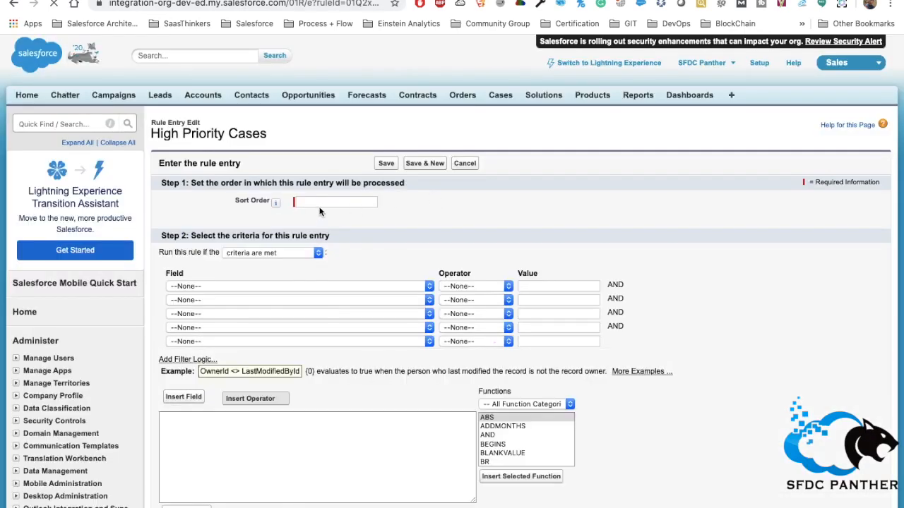
left_click(321, 203)
left_click(303, 224)
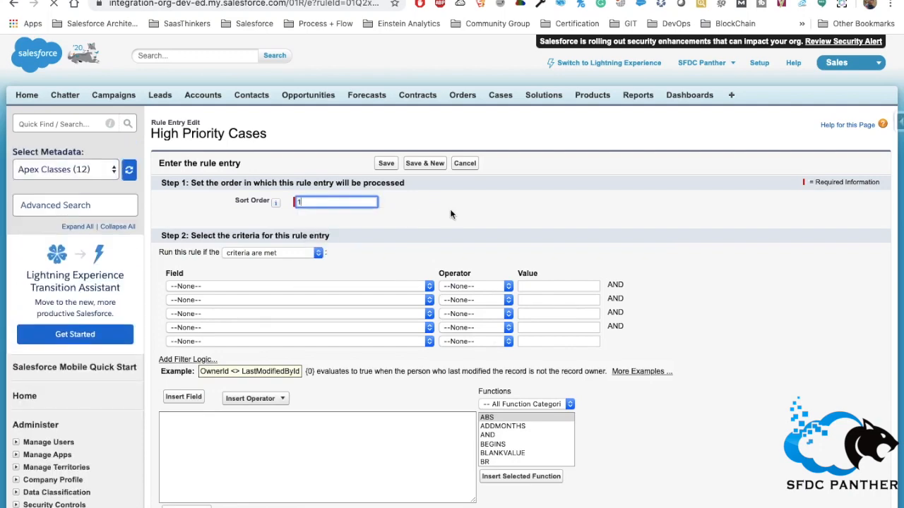
- Set the rule entry criteria to Case Origin equals Phone, Email, Web
left_click(232, 285)
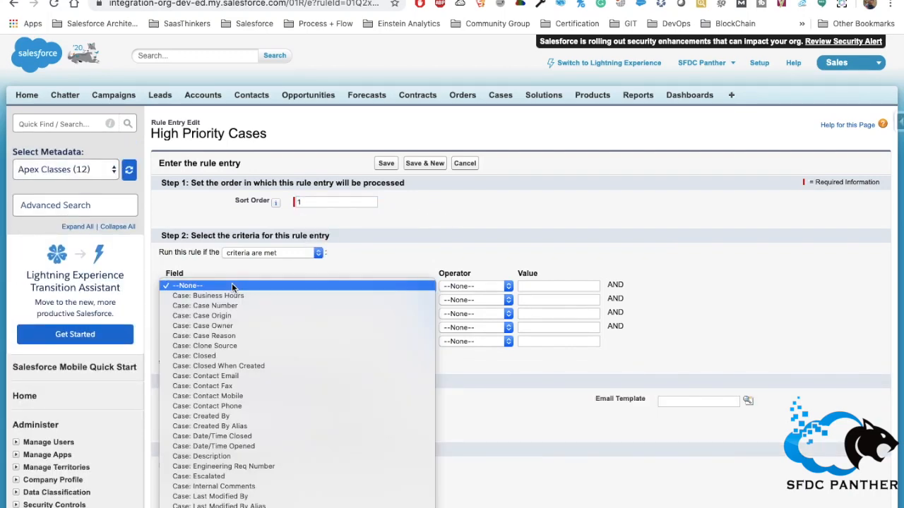
left_click(240, 315)
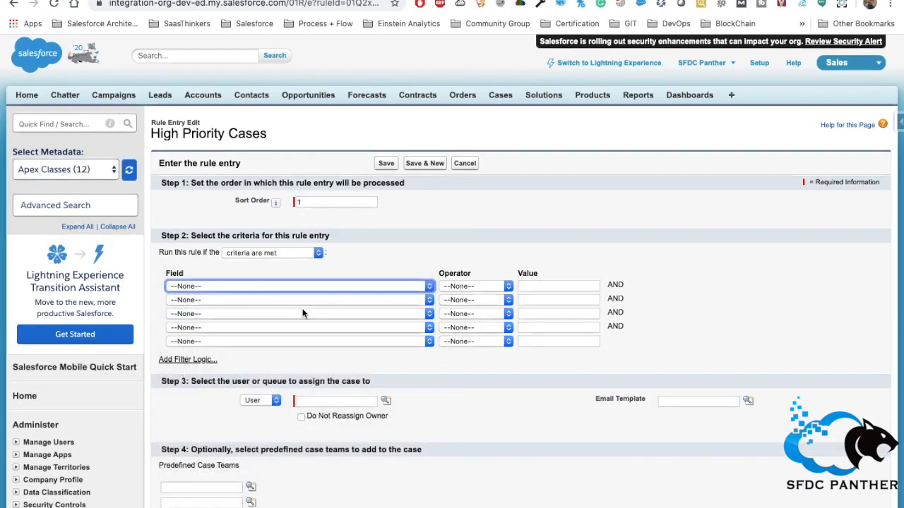
left_click(467, 285)
left_click(478, 296)
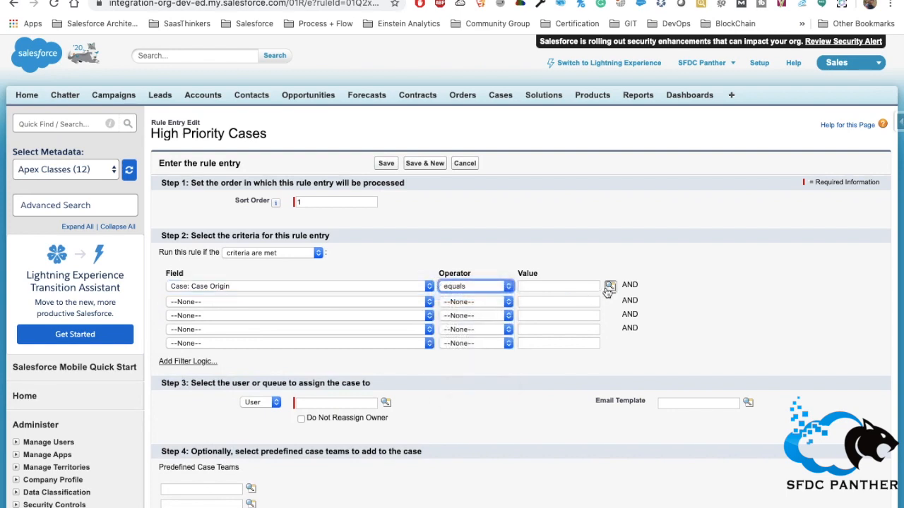
left_click(608, 287)
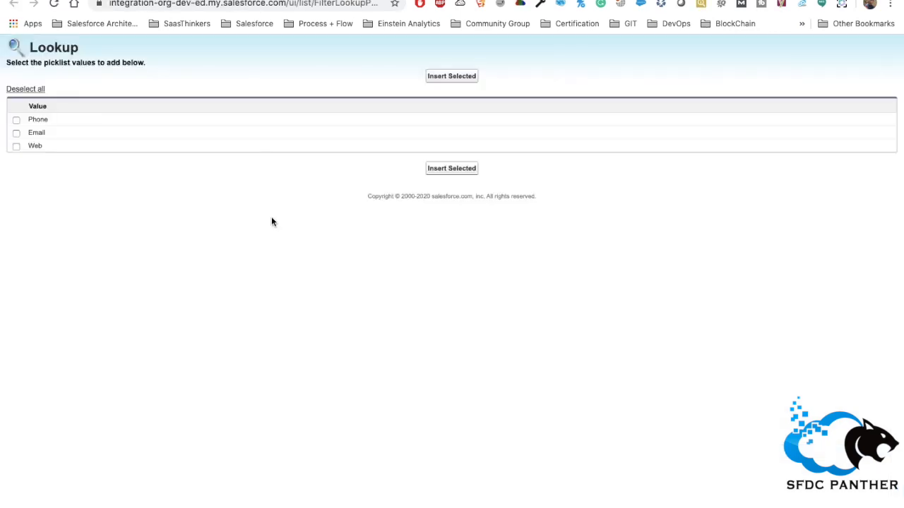
left_click(16, 120)
left_click(16, 133)
left_click(16, 147)
left_click(447, 169)
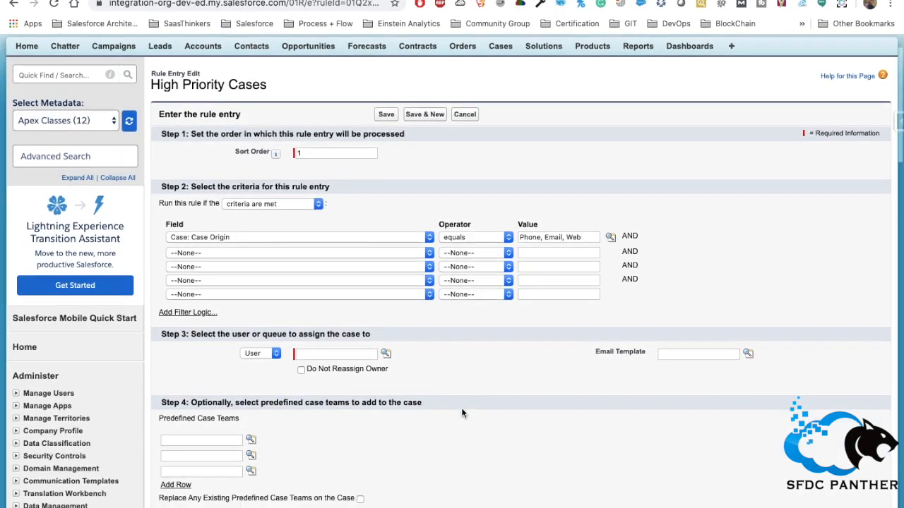
- Assign matching cases to the High Priority Cases queue and save the rule entry
left_click(260, 353)
left_click(267, 363)
left_click(385, 354)
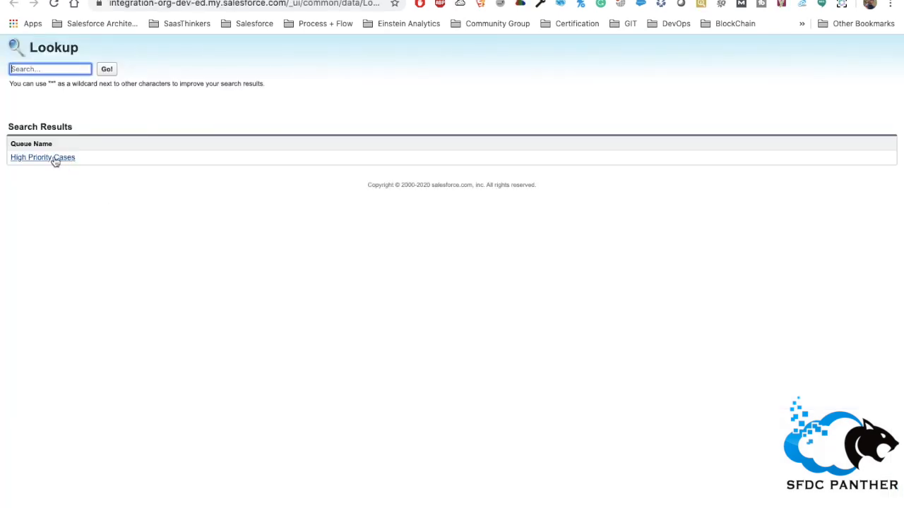
left_click(43, 158)
scroll(523, 412, "down", 1)
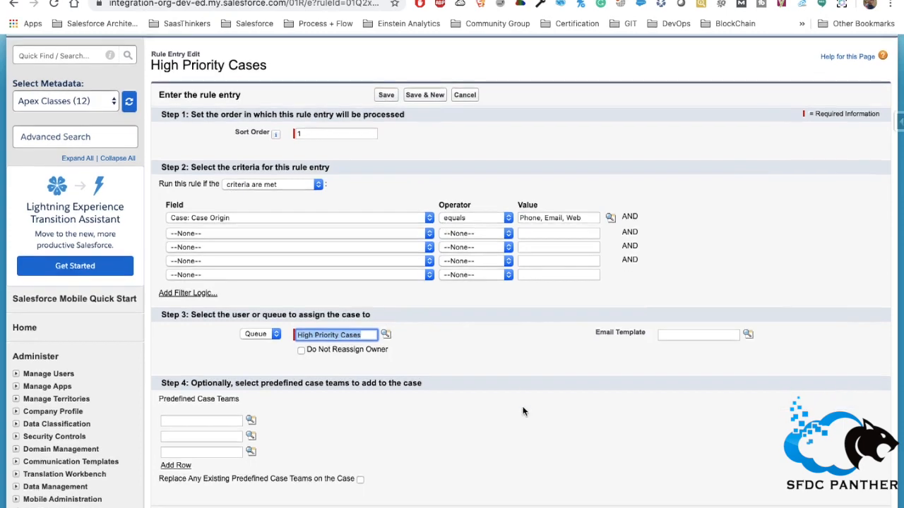
scroll(523, 411, "down", 5)
left_click(389, 372)
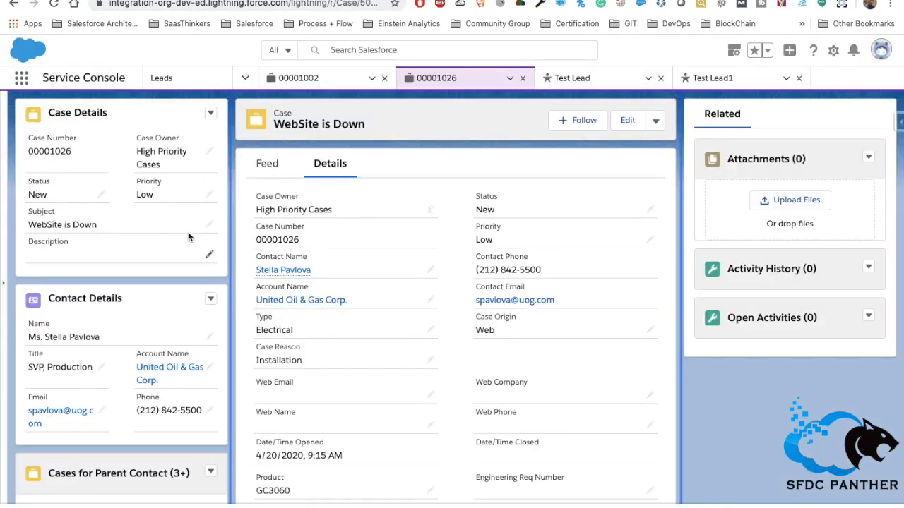
- Return to the Service Console and set the Omni-Channel status to Available - Case
left_click(99, 506)
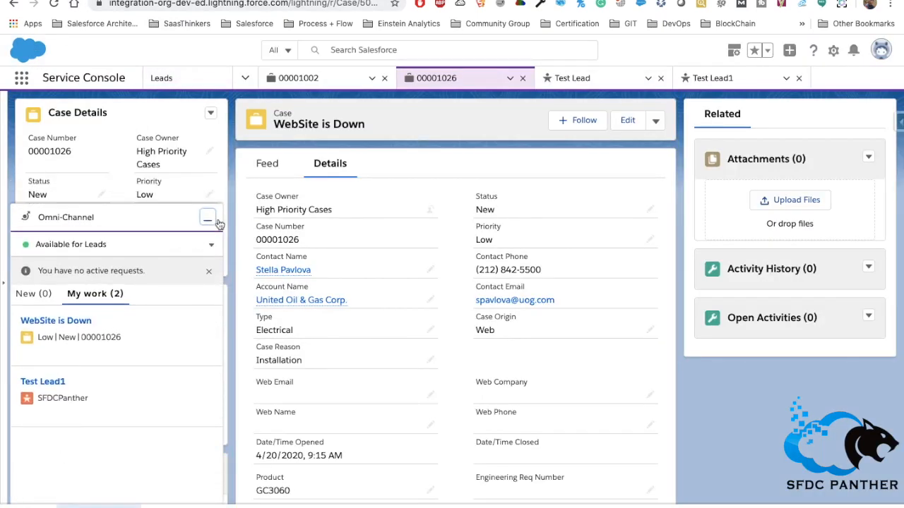
left_click(213, 247)
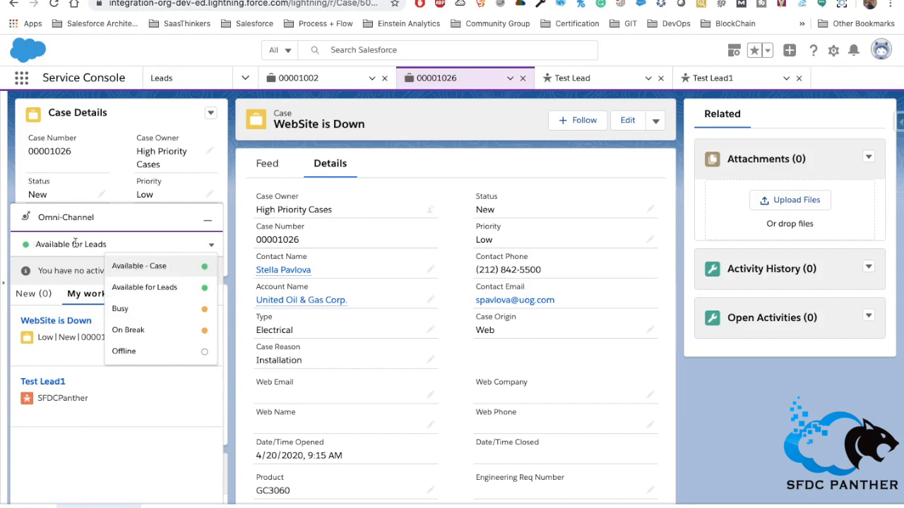
left_click(156, 271)
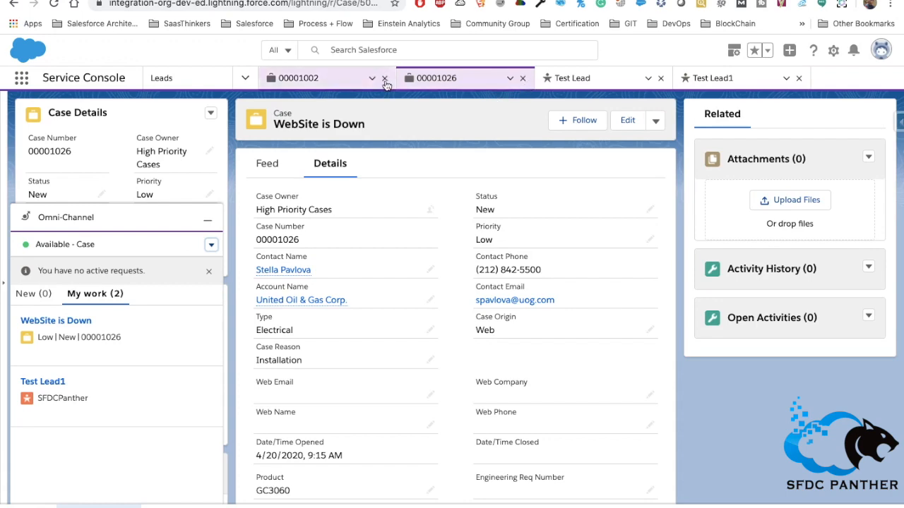
- Close all open case and lead records and show the Cases list
left_click(384, 78)
left_click(384, 78)
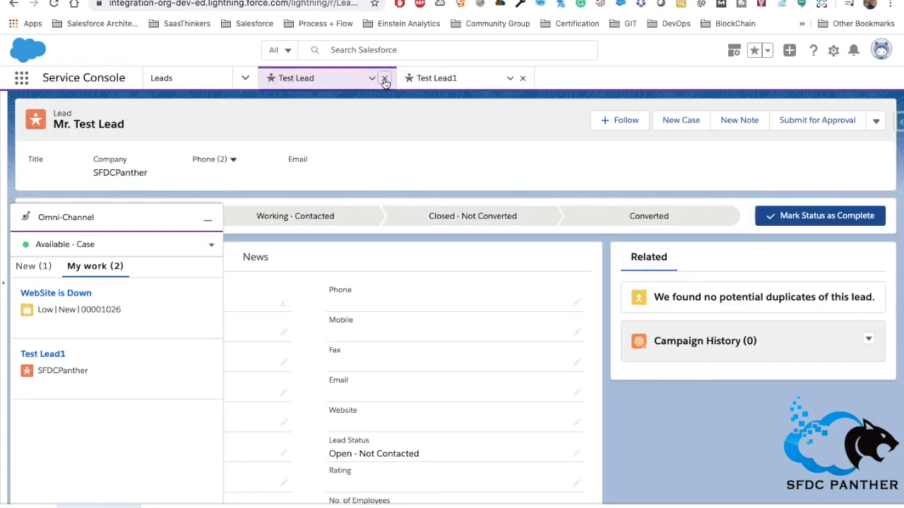
left_click(384, 78)
left_click(384, 77)
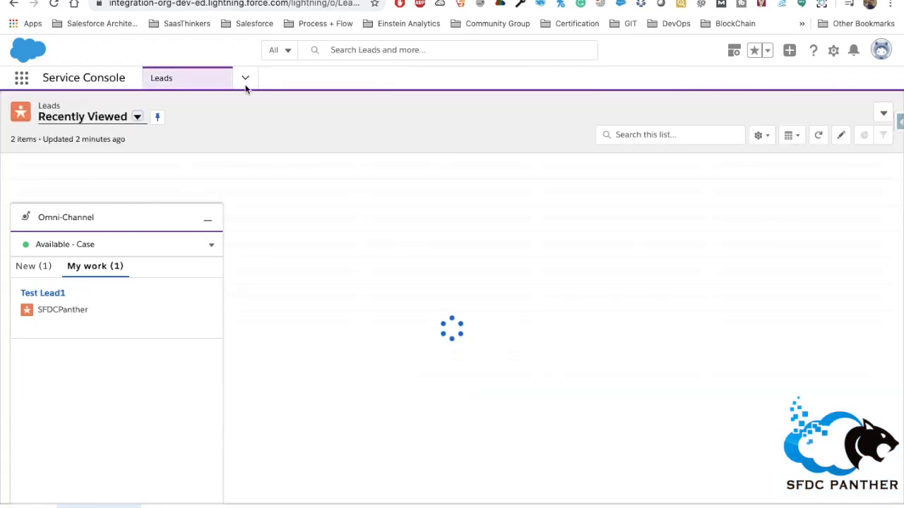
left_click(243, 80)
left_click(215, 106)
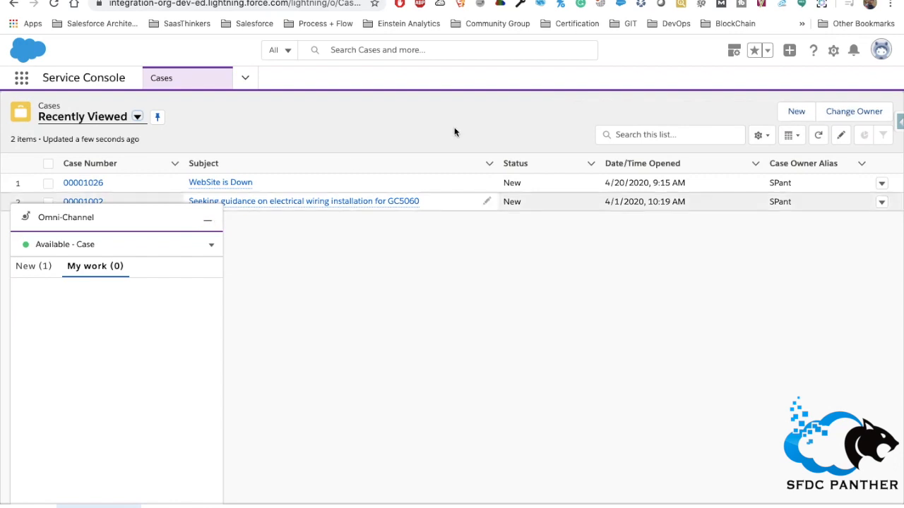
- Start a new case with Phone as the case origin
left_click(795, 112)
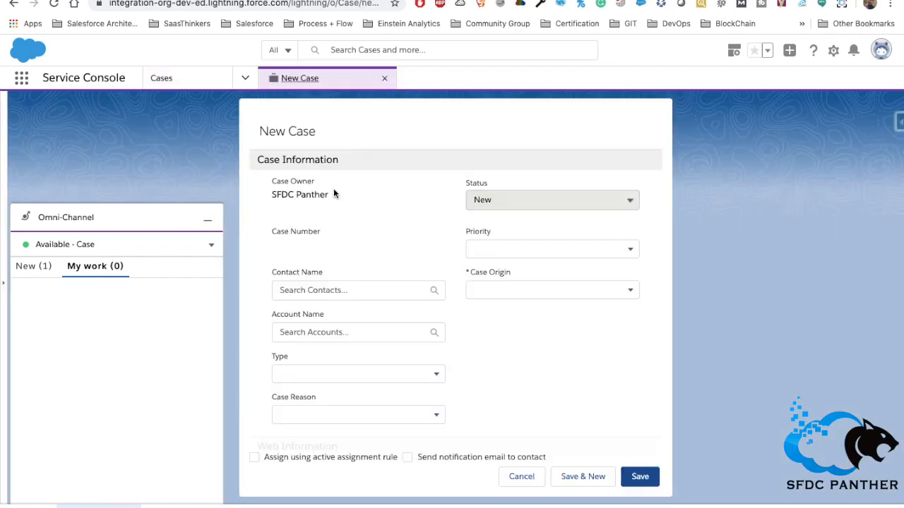
left_click(498, 295)
left_click(512, 342)
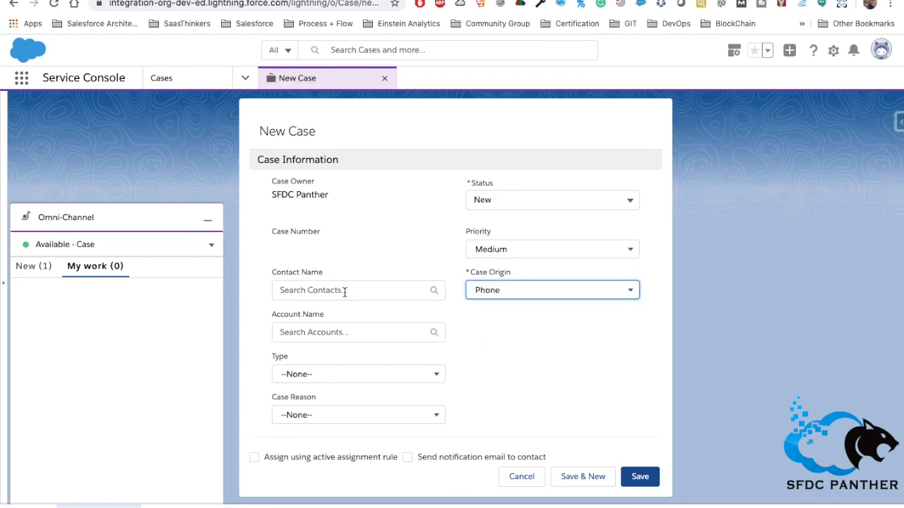
- Enter Assignment Rule as the new case's subject and save the case
scroll(464, 340, "down", 6)
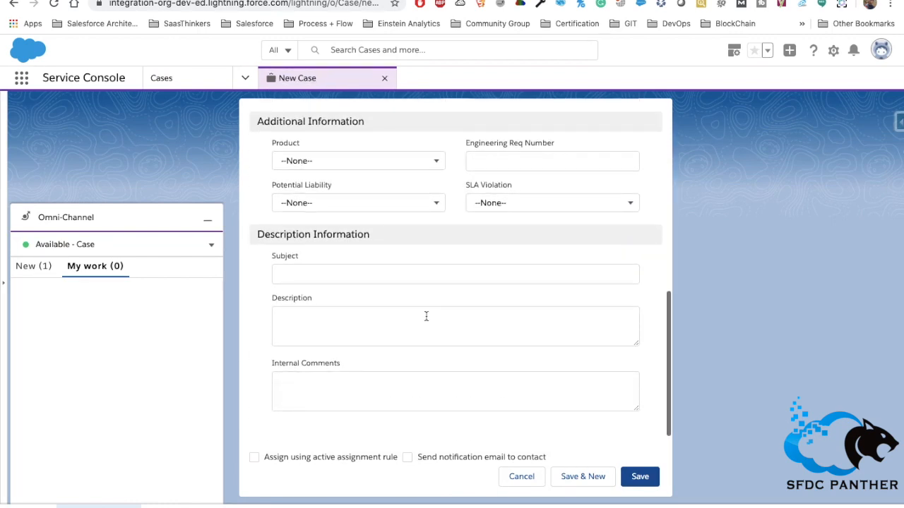
left_click(365, 276)
type("Es")
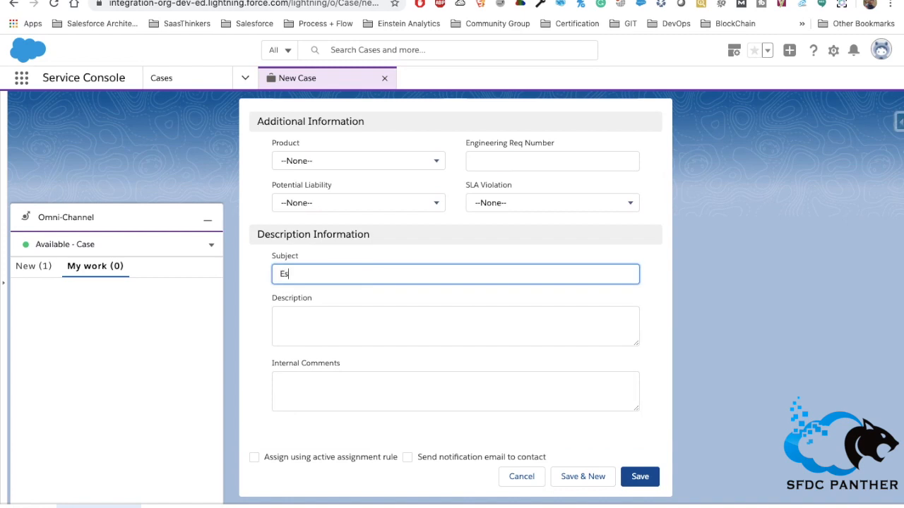
key("BackSpace")
key("BackSpace")
key("BackSpace")
type("signment")
left_click(413, 303)
scroll(413, 303, "down", 1)
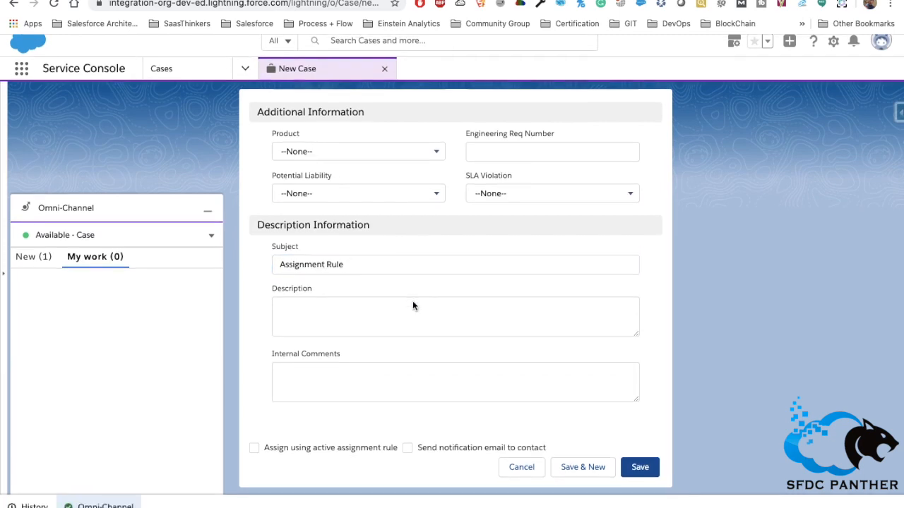
left_click(639, 478)
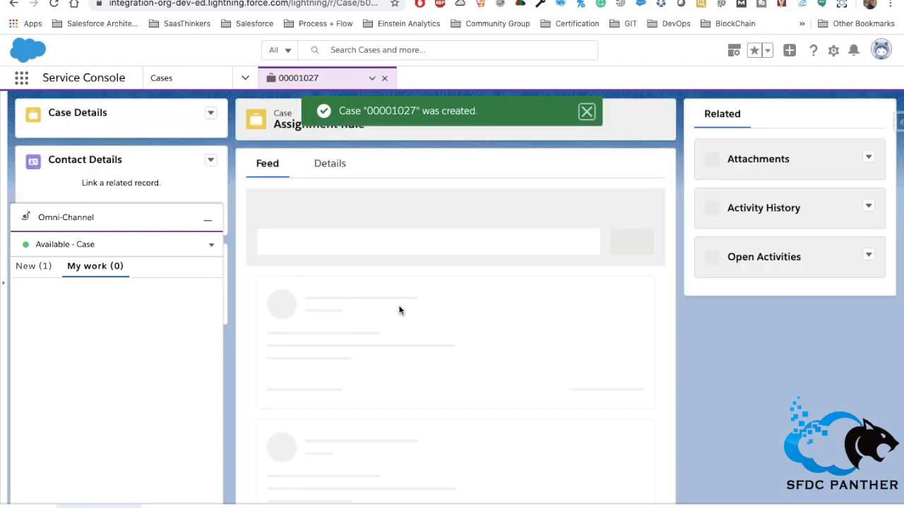
- Accept the WebSite is Down request in Omni-Channel, then return to the Assignment Rule case and minimize Omni-Channel
left_click(27, 269)
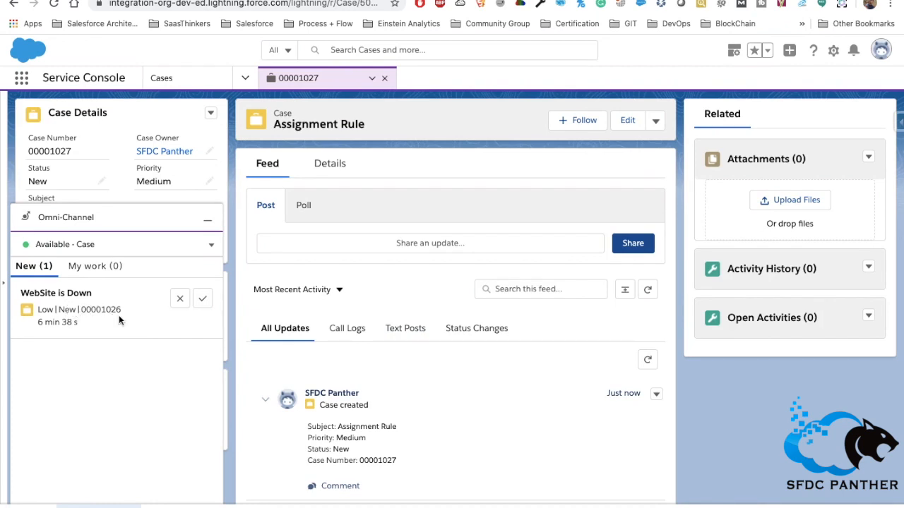
left_click(203, 302)
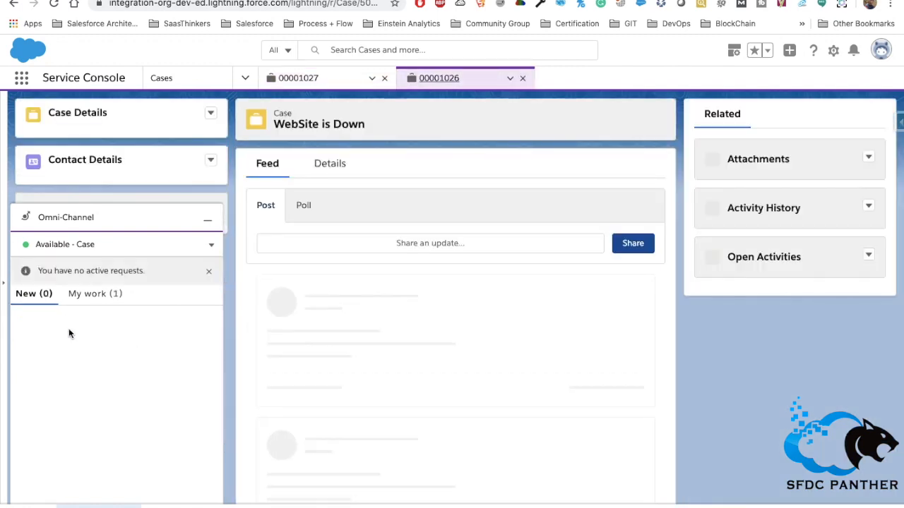
left_click(315, 80)
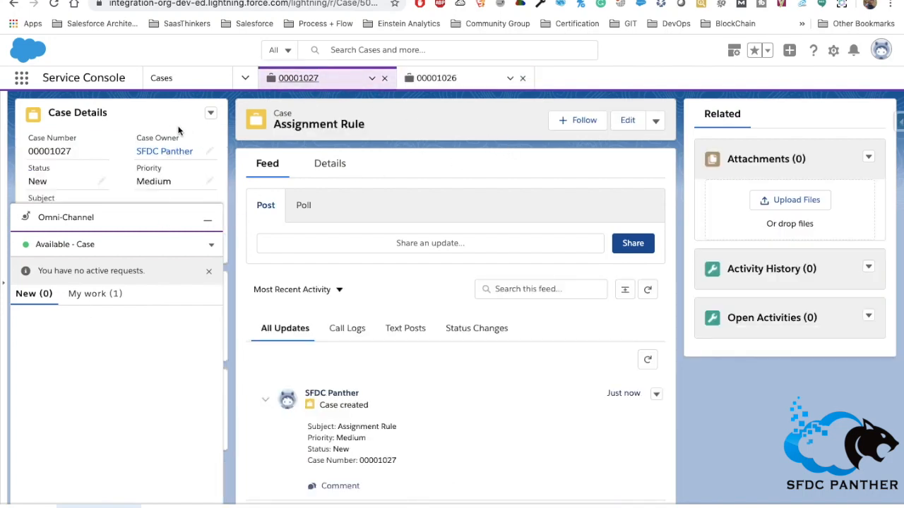
left_click(131, 225)
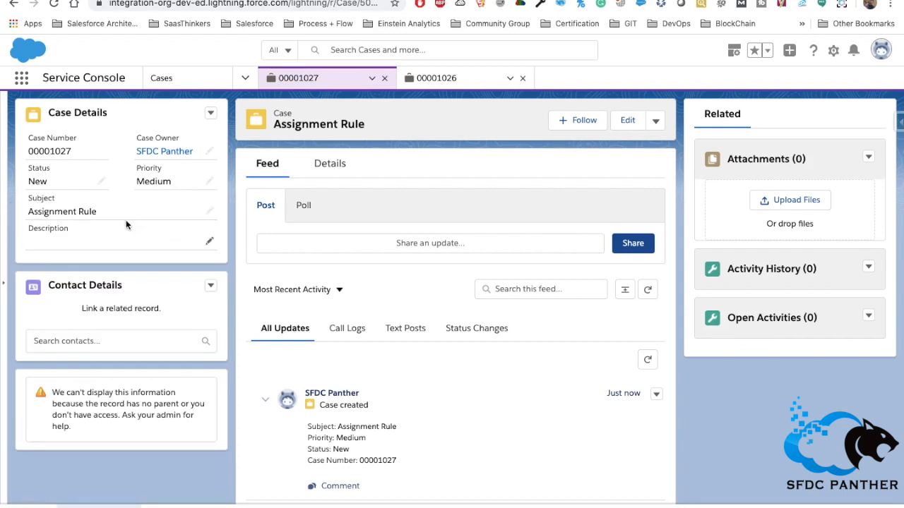
- Change the Assignment Rule case's owner to the High Priority Cases queue and save the case
left_click(211, 151)
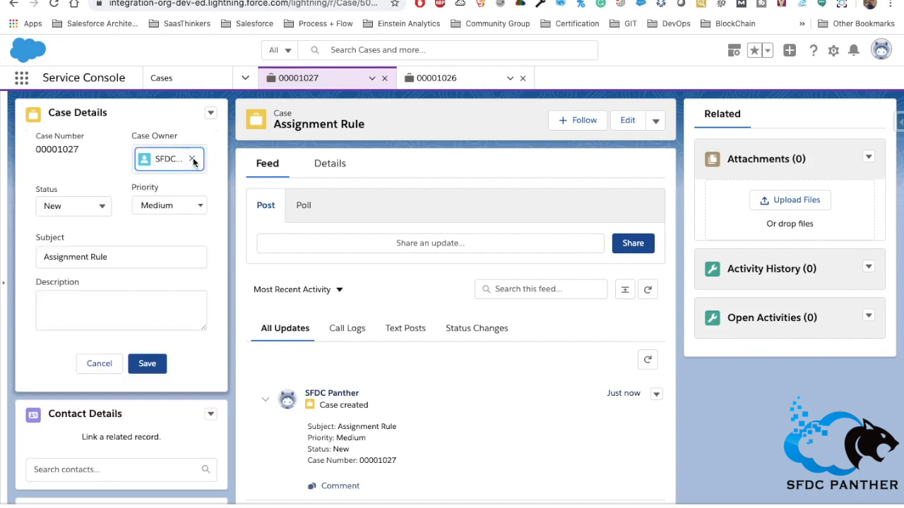
left_click(192, 160)
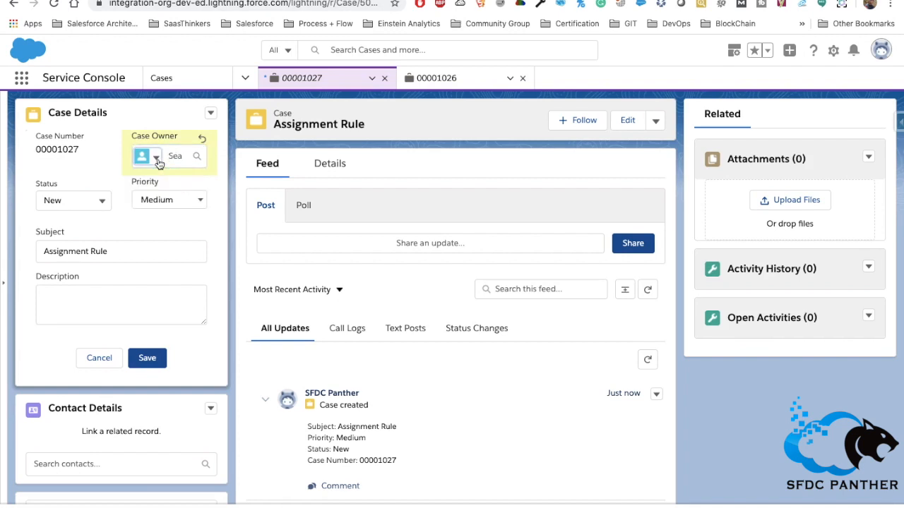
left_click(157, 160)
left_click(172, 206)
left_click(177, 151)
type("hi")
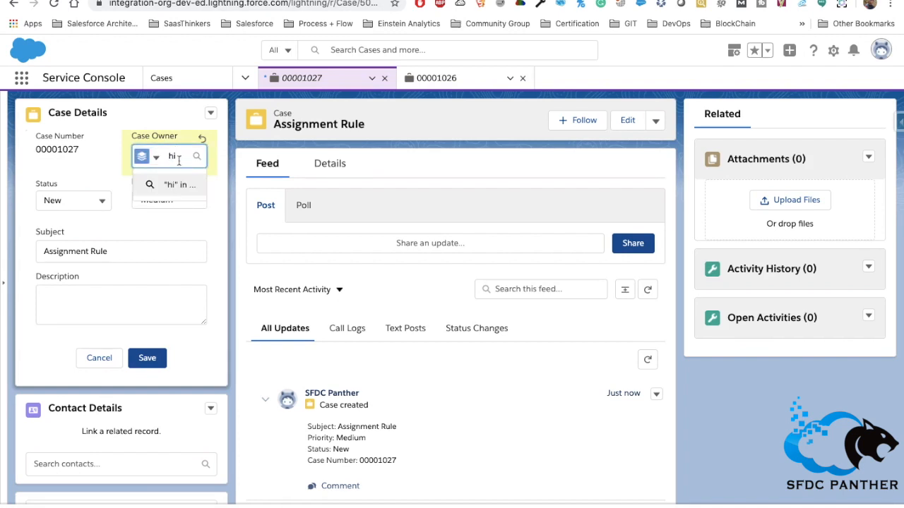
type("gh")
left_click(174, 207)
left_click(152, 364)
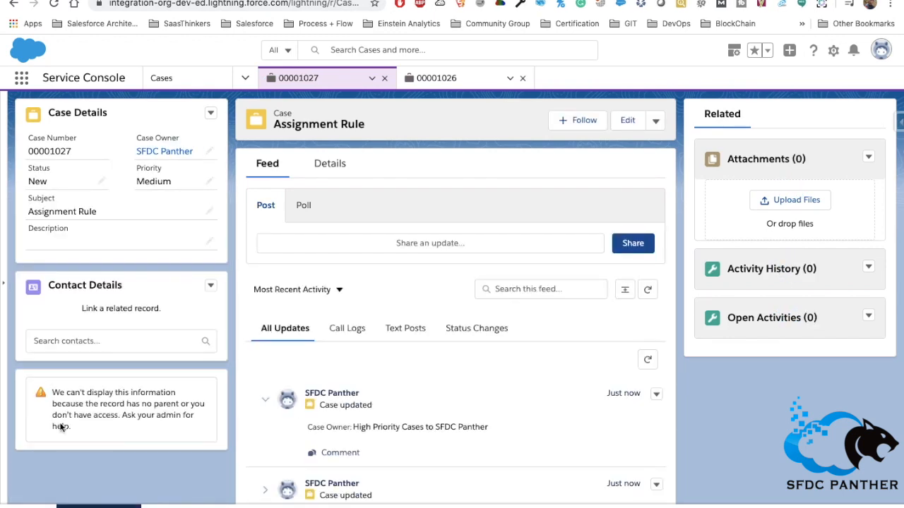
- Accept the Assignment Rule case request in Omni-Channel and minimize the Omni-Channel widget
left_click(99, 506)
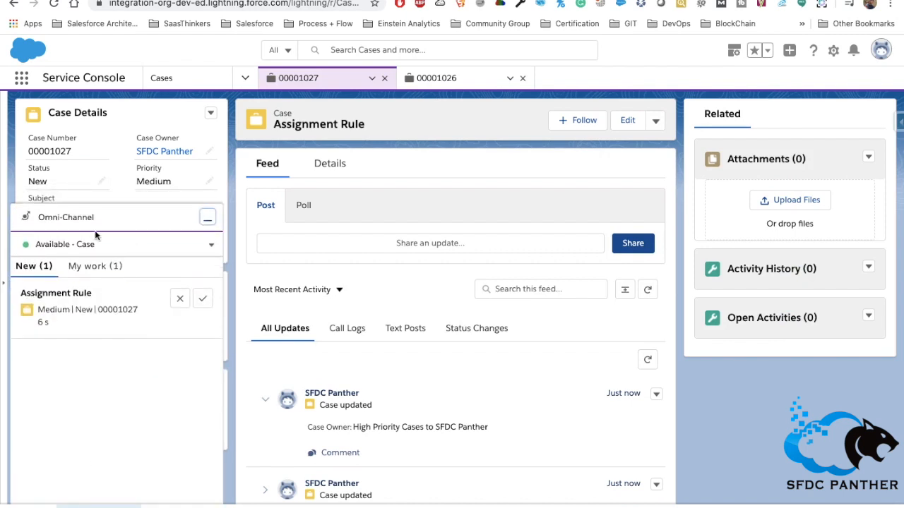
left_click(200, 303)
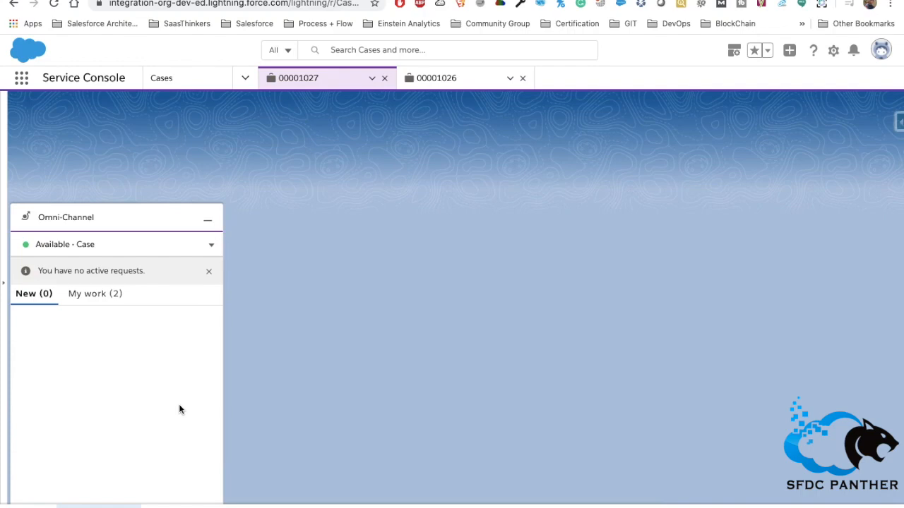
left_click(207, 221)
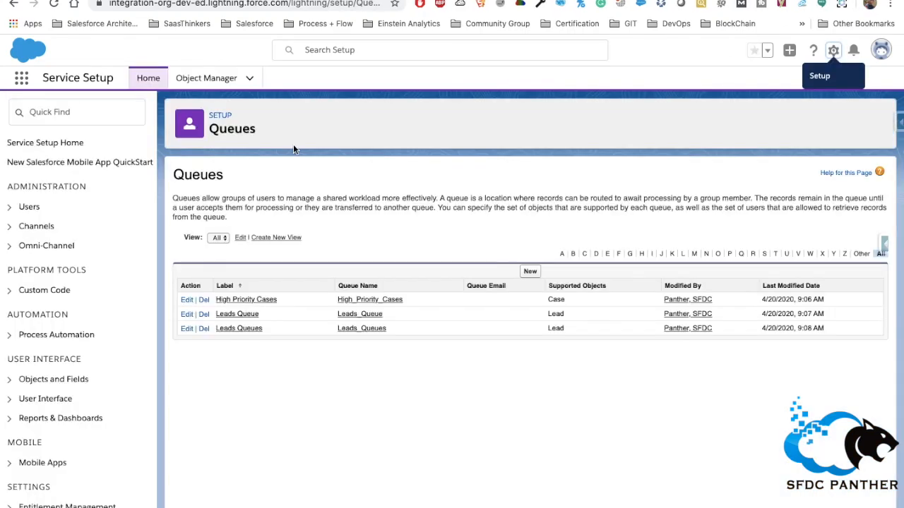
left_click(66, 116)
left_click(329, 141)
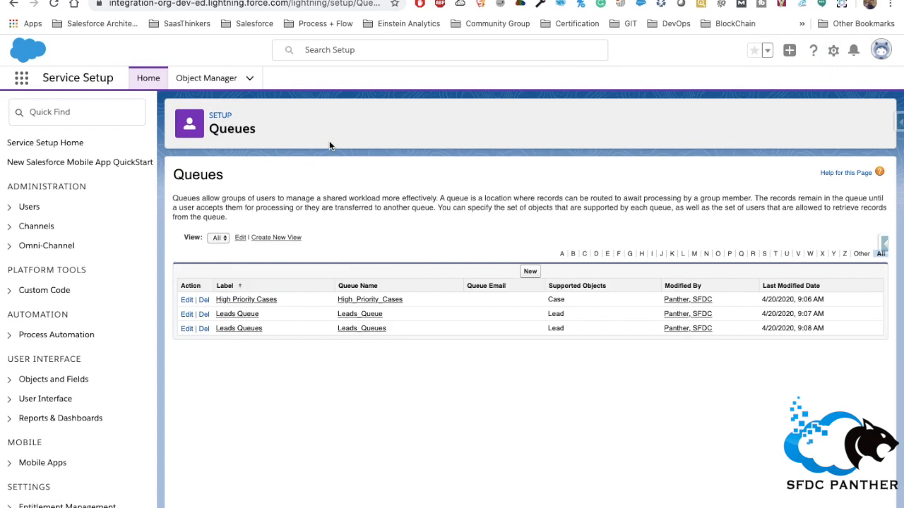